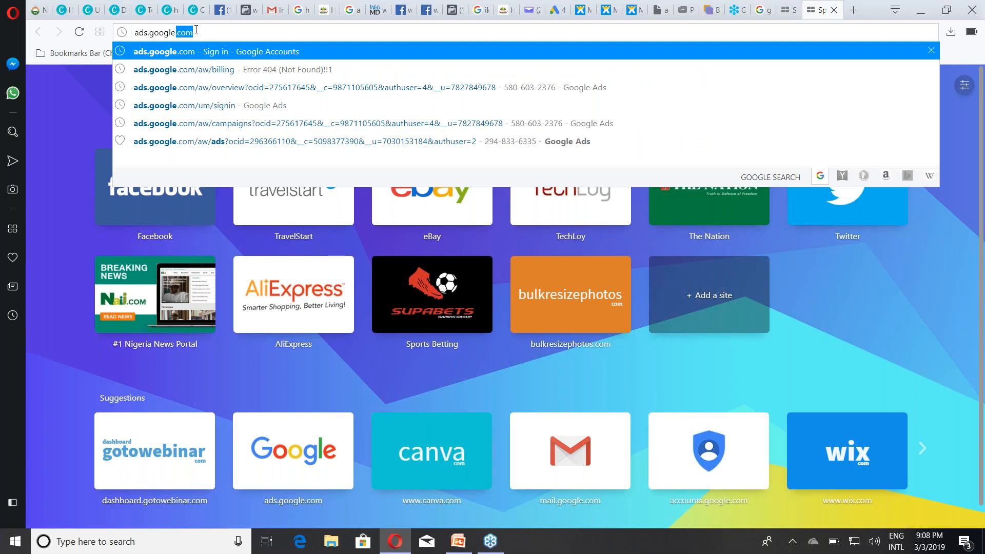
Step: Open ads.google.com and sign out of the current Google account
{"action": "type", "text": "com"}
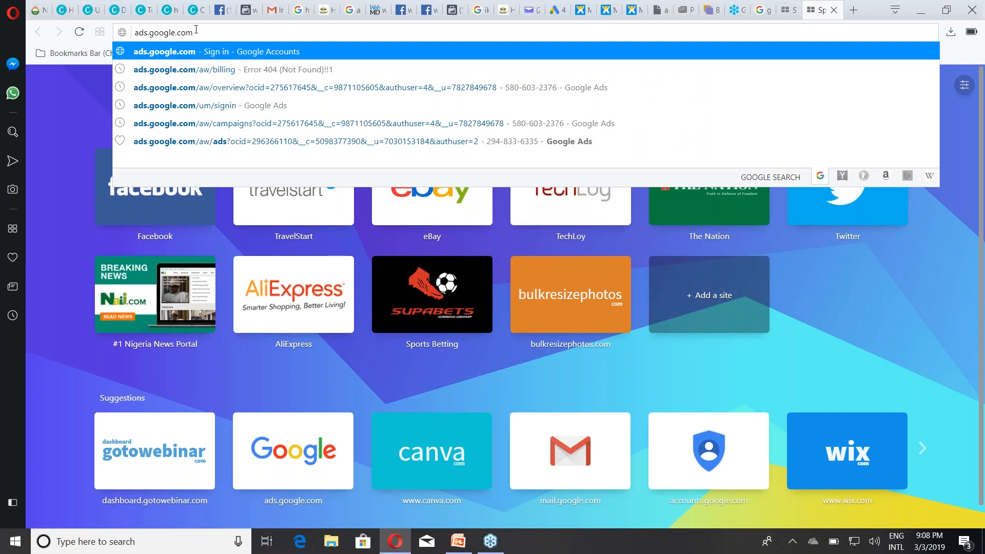
{"action": "key", "text": "Return"}
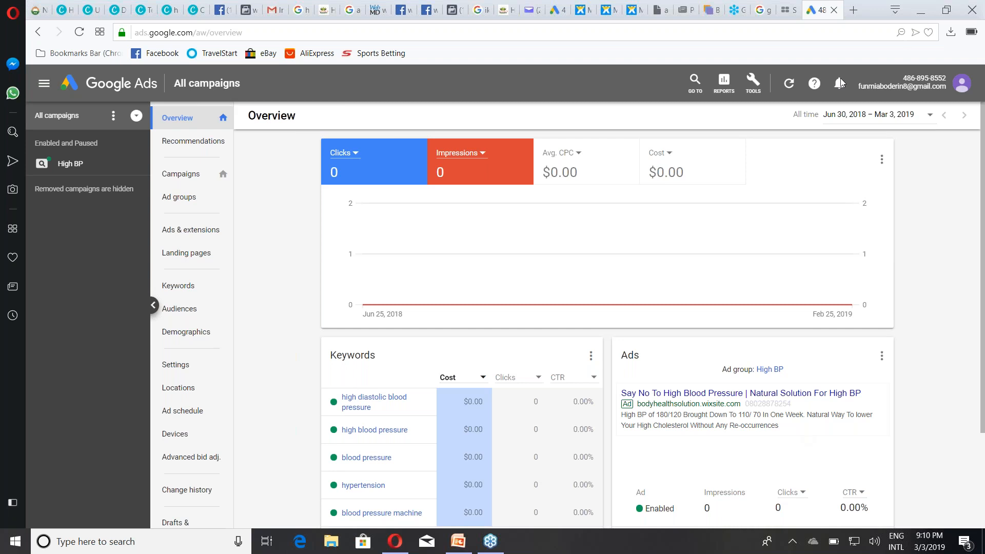
{"action": "left_click", "coordinate": [956, 89]}
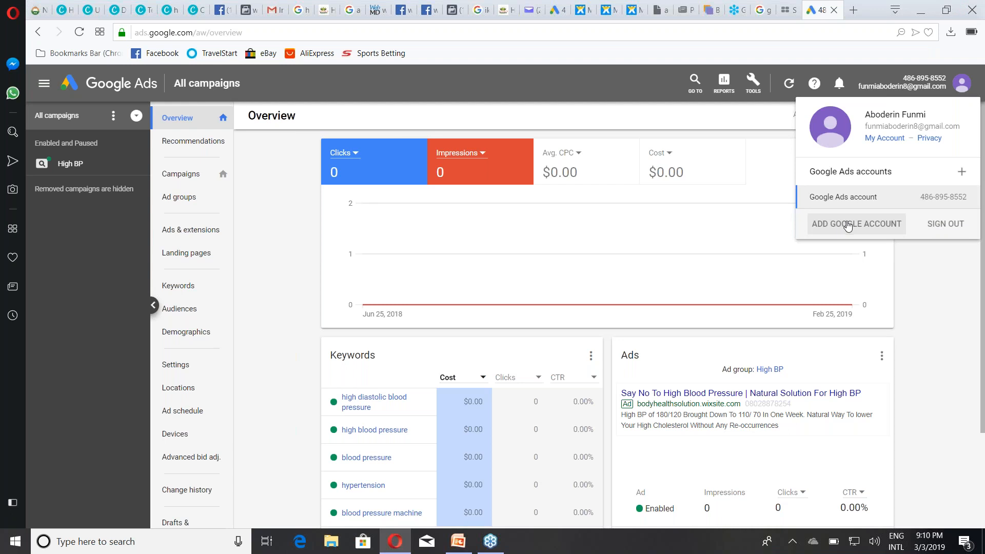
{"action": "left_click", "coordinate": [942, 228]}
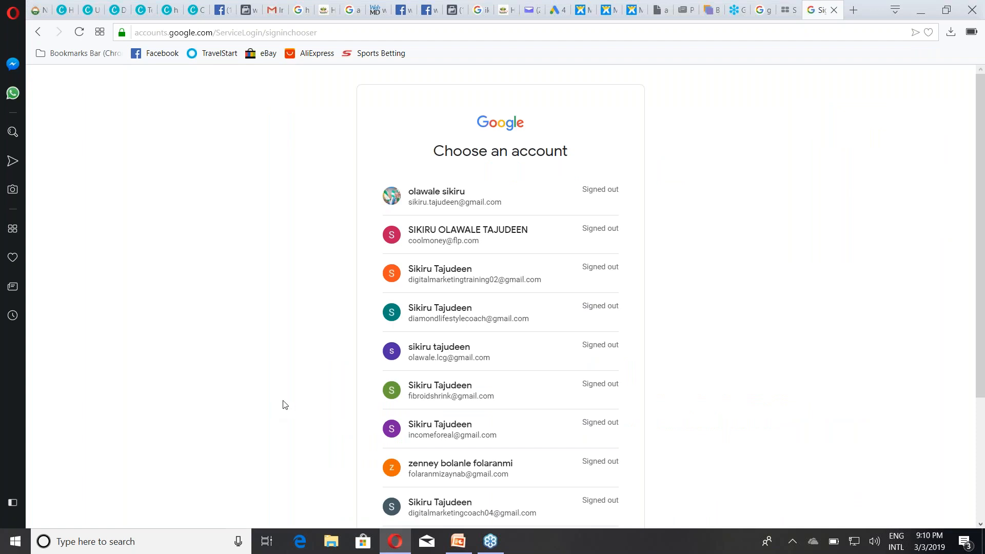
Step: Choose to use another Google account and submit the new account's email address in place of the prefilled one
{"action": "scroll", "coordinate": [283, 405], "scroll_direction": "down", "scroll_amount": 3}
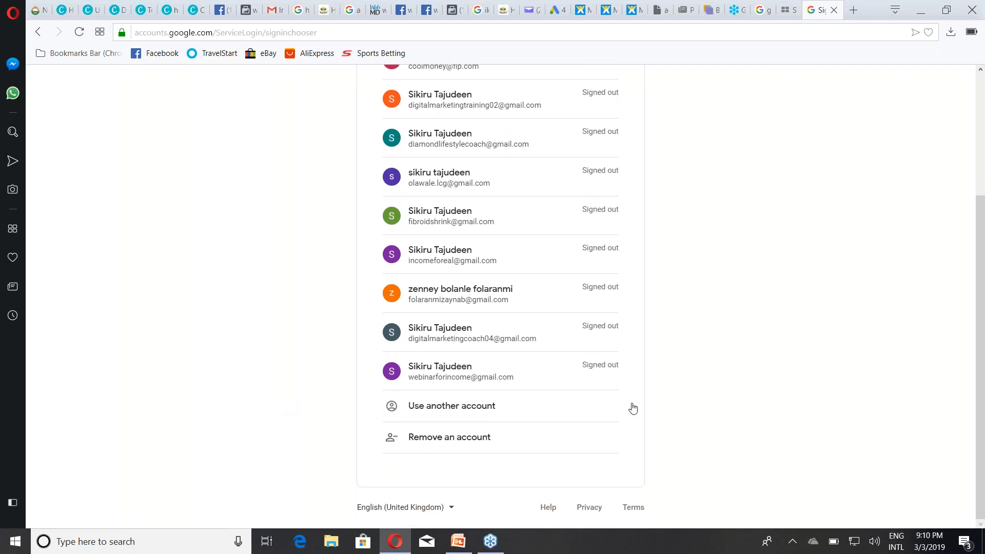
{"action": "left_click", "coordinate": [452, 406]}
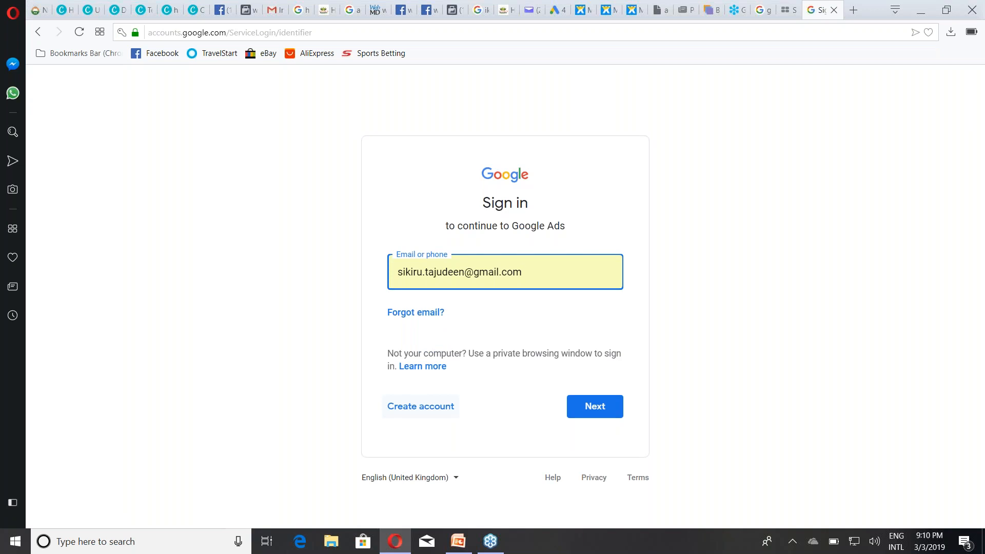
{"action": "left_click", "coordinate": [524, 275]}
{"action": "key", "text": "BackSpace"}
{"action": "key", "text": "BackSpace"}
{"action": "key", "text": "BackSpace"}
{"action": "key", "text": "BackSpace"}
{"action": "key", "text": "BackSpace"}
{"action": "key", "text": "BackSpace"}
{"action": "key", "text": "BackSpace"}
{"action": "key", "text": "BackSpace"}
{"action": "key", "text": "BackSpace"}
{"action": "key", "text": "BackSpace"}
{"action": "key", "text": "BackSpace"}
{"action": "key", "text": "BackSpace"}
{"action": "key", "text": "BackSpace"}
{"action": "key", "text": "BackSpace"}
{"action": "key", "text": "BackSpace"}
{"action": "key", "text": "BackSpace"}
{"action": "key", "text": "BackSpace"}
{"action": "key", "text": "BackSpace"}
{"action": "key", "text": "BackSpace"}
{"action": "key", "text": "BackSpace"}
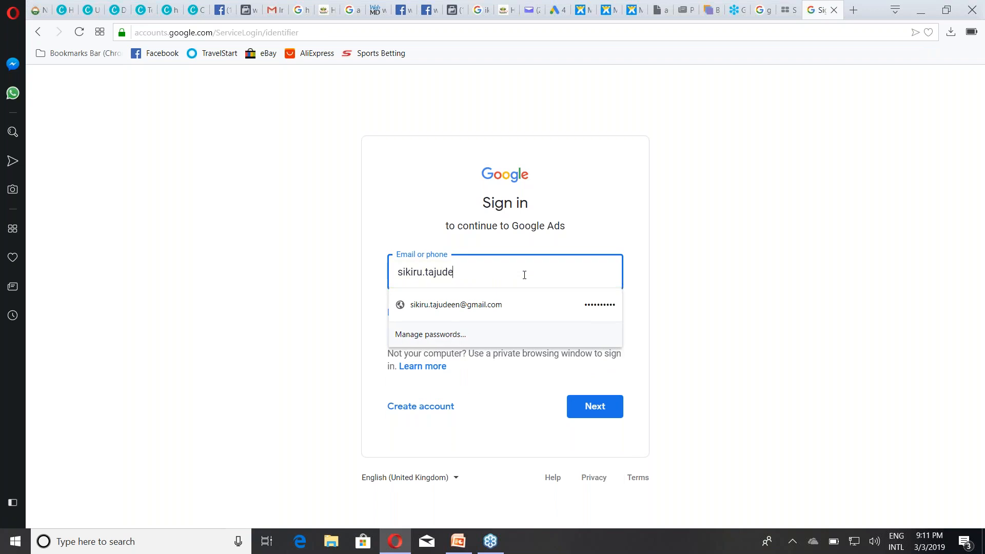
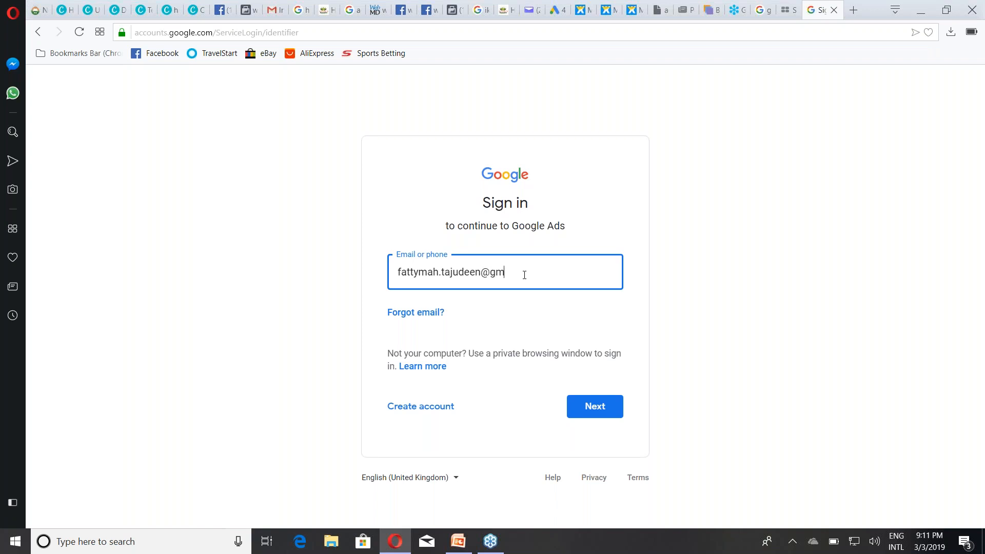
{"action": "left_click", "coordinate": [582, 402]}
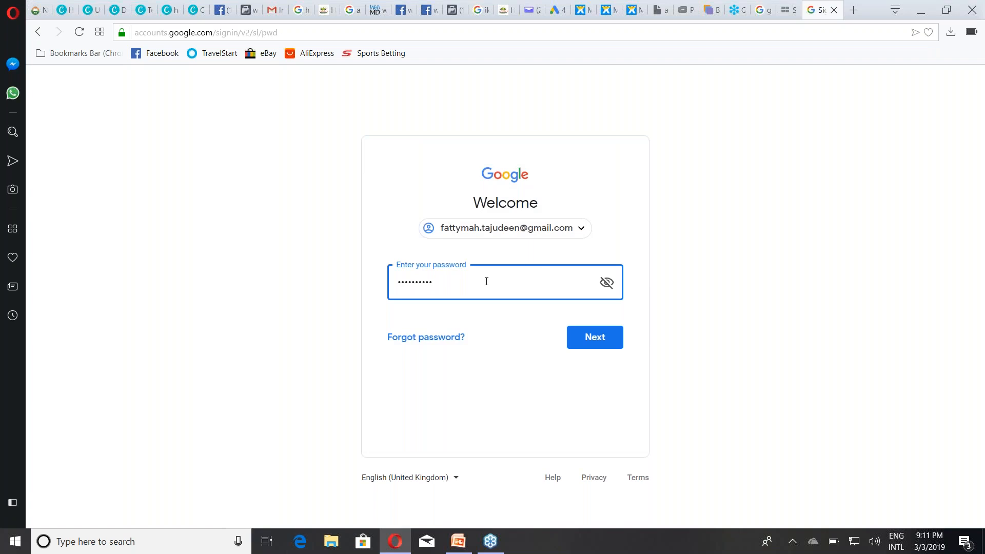
Step: Sign in with the account password instead of the prefilled one, and accept the account's existing recovery options
{"action": "key", "text": "BackSpace"}
{"action": "key", "text": "BackSpace"}
{"action": "key", "text": "BackSpace"}
{"action": "key", "text": "BackSpace"}
{"action": "key", "text": "BackSpace"}
{"action": "key", "text": "BackSpace"}
{"action": "key", "text": "BackSpace"}
{"action": "key", "text": "BackSpace"}
{"action": "key", "text": "BackSpace"}
{"action": "key", "text": "BackSpace"}
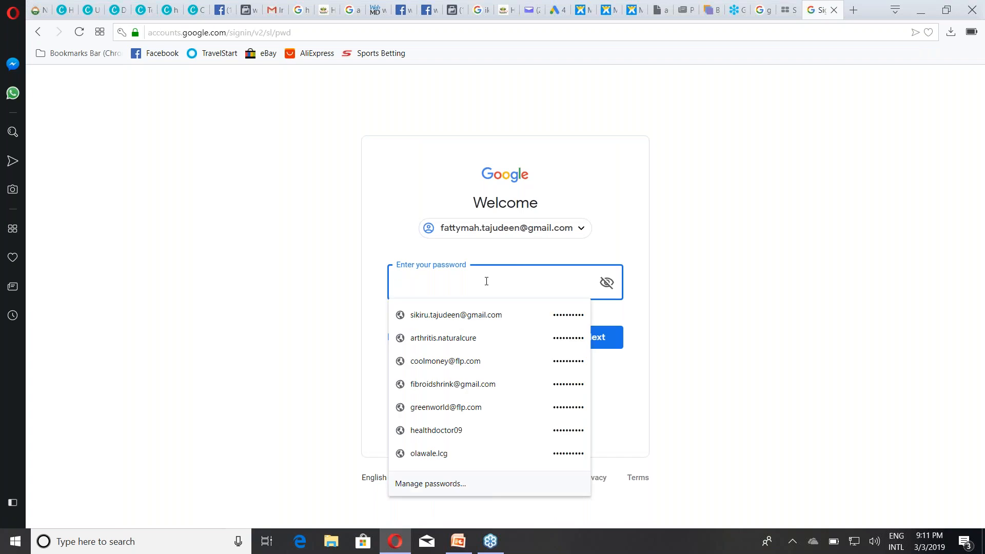
{"action": "type", "text": "•••••"}
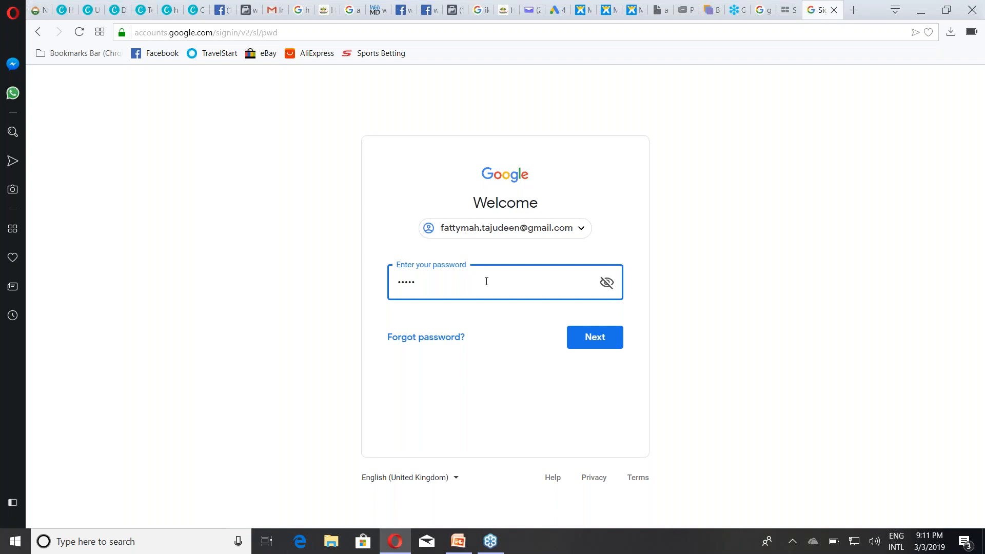
{"action": "key", "text": "BackSpace"}
{"action": "key", "text": "BackSpace"}
{"action": "key", "text": "BackSpace"}
{"action": "key", "text": "BackSpace"}
{"action": "key", "text": "BackSpace"}
{"action": "type", "text": "••••••••"}
{"action": "key", "text": "Return"}
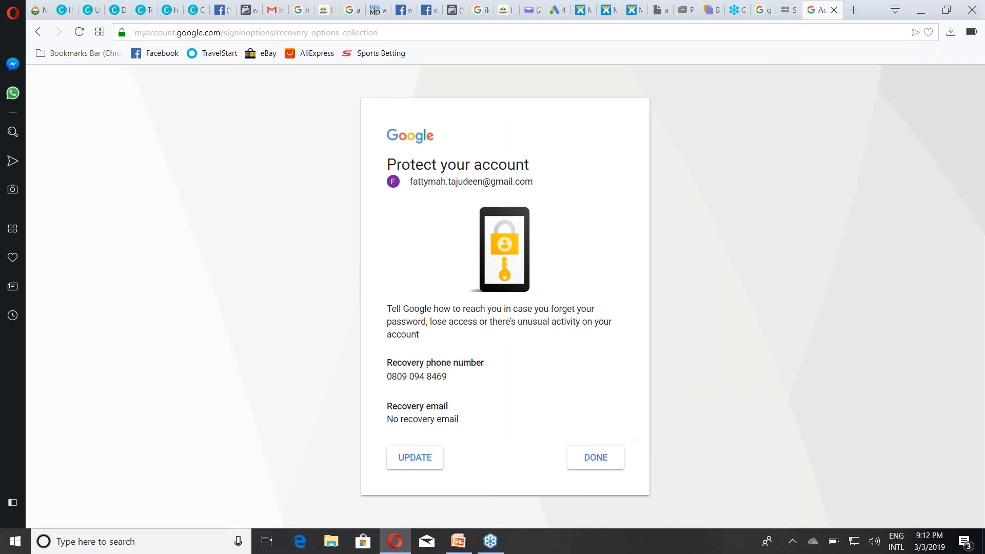
{"action": "left_click", "coordinate": [596, 457]}
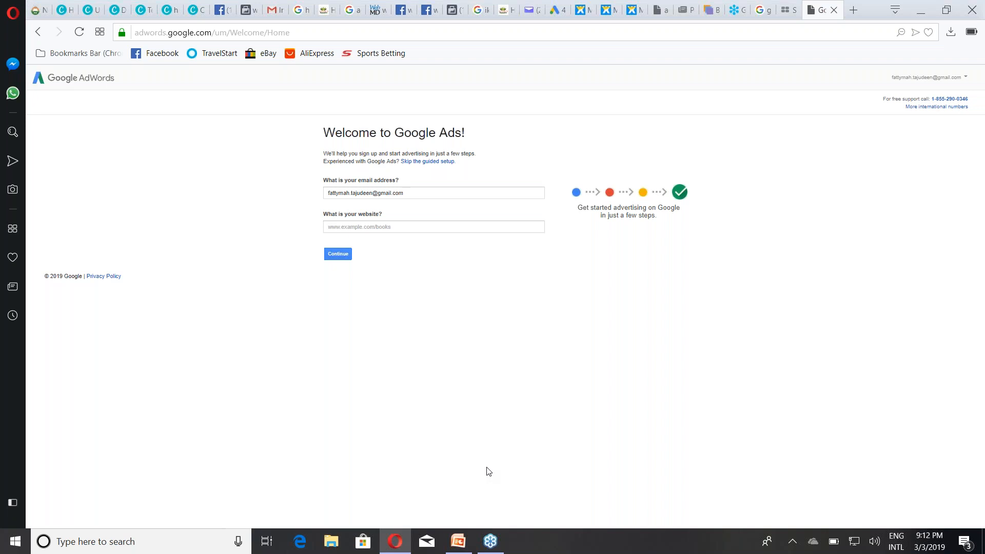
Step: Enter fitpro.flp.com as the business website and continue to the first campaign setup
{"action": "key", "text": "ctrl+plus"}
{"action": "key", "text": "ctrl+plus"}
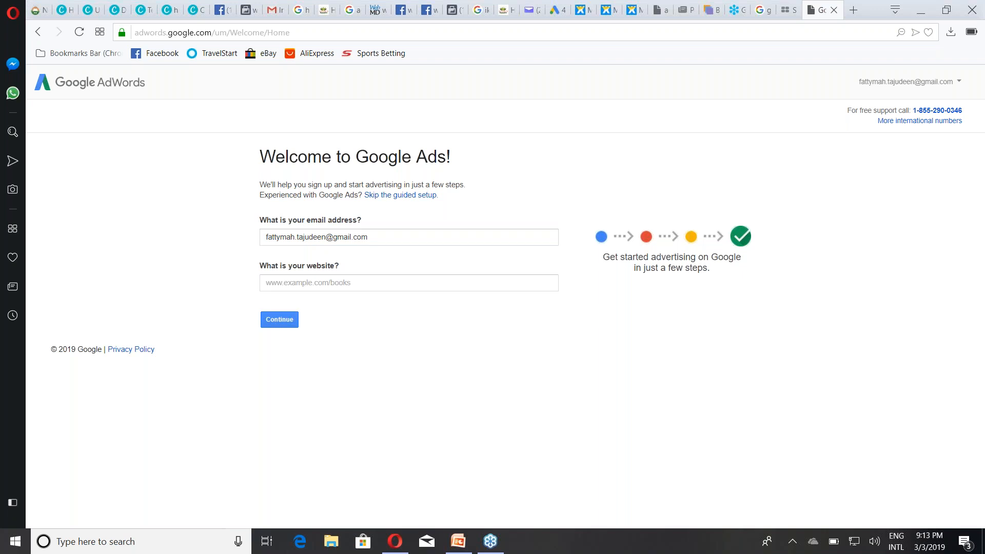
{"action": "left_click", "coordinate": [349, 281]}
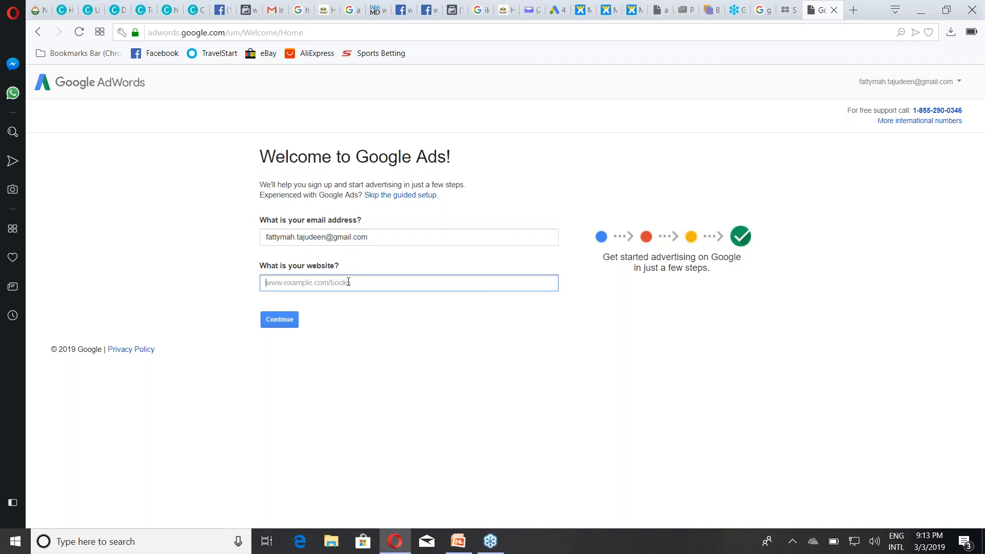
{"action": "type", "text": "f"}
{"action": "type", "text": "itrc"}
{"action": "key", "text": "BackSpace"}
{"action": "type", "text": "pro "}
{"action": "type", "text": "flp "}
{"action": "type", "text": "com"}
{"action": "left_click", "coordinate": [287, 326]}
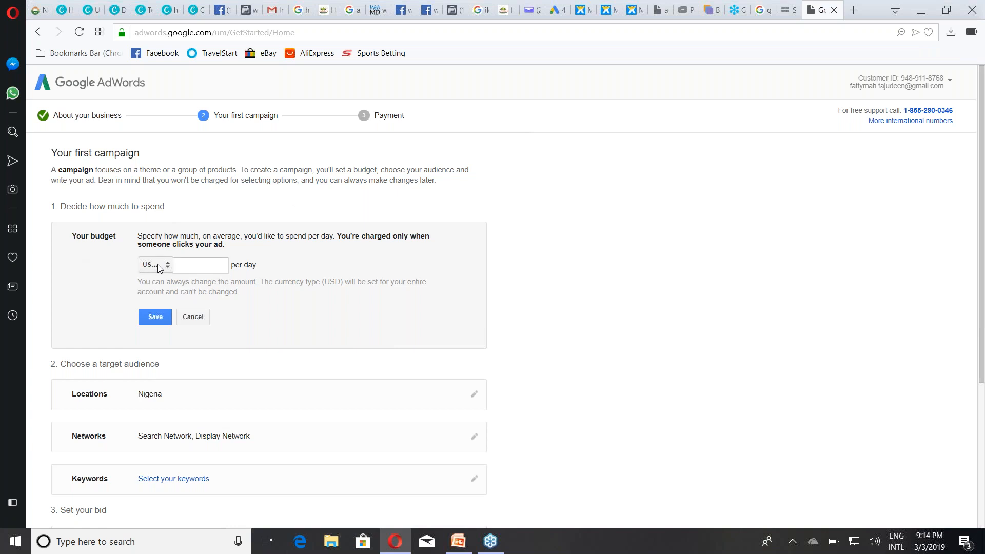
Step: Set the campaign's budget to 10 US dollars per day and save it
{"action": "left_click", "coordinate": [193, 267]}
{"action": "type", "text": "10"}
{"action": "left_click", "coordinate": [363, 300]}
{"action": "left_click", "coordinate": [155, 316]}
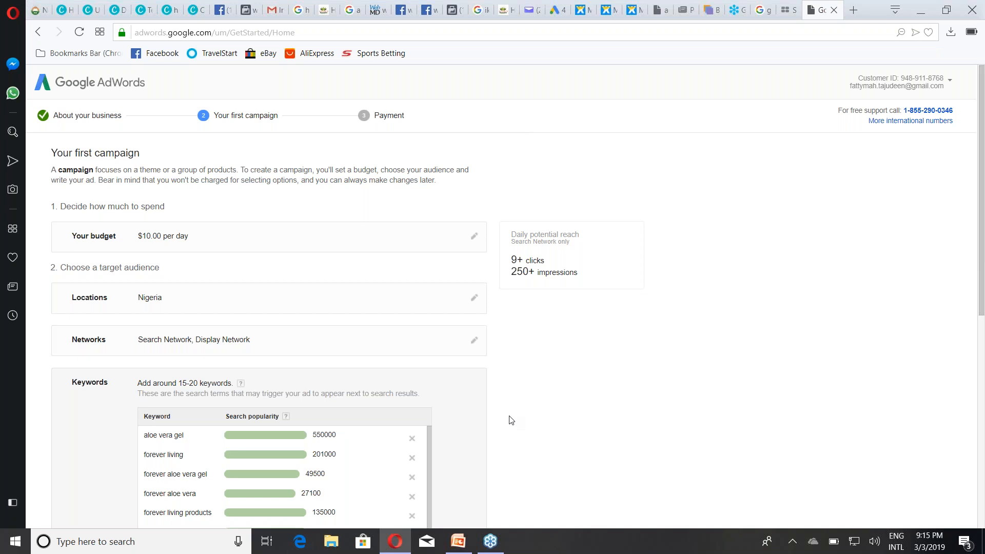
Step: Try to add "detoxification" to the campaign's keywords
{"action": "scroll", "coordinate": [511, 420], "scroll_direction": "down", "scroll_amount": 4}
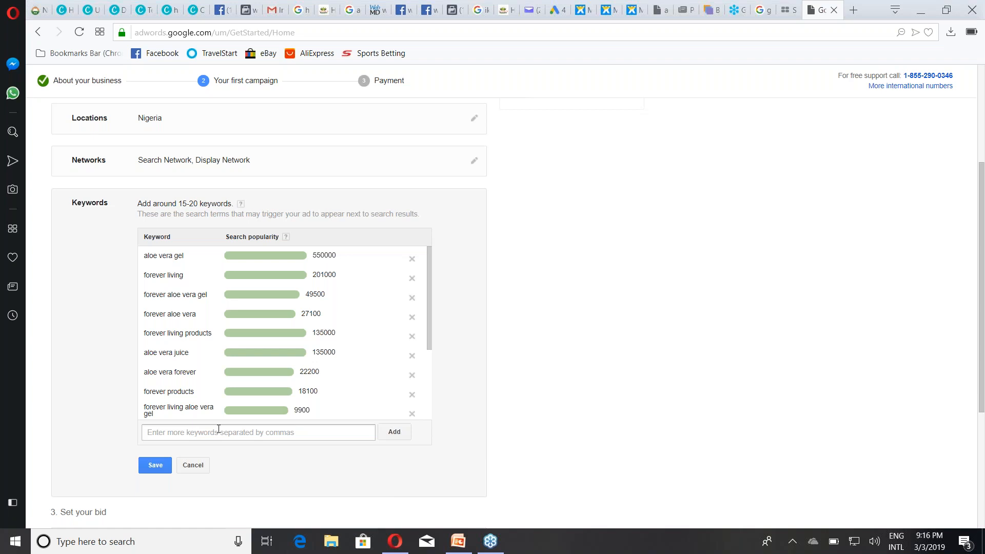
{"action": "left_click", "coordinate": [160, 433]}
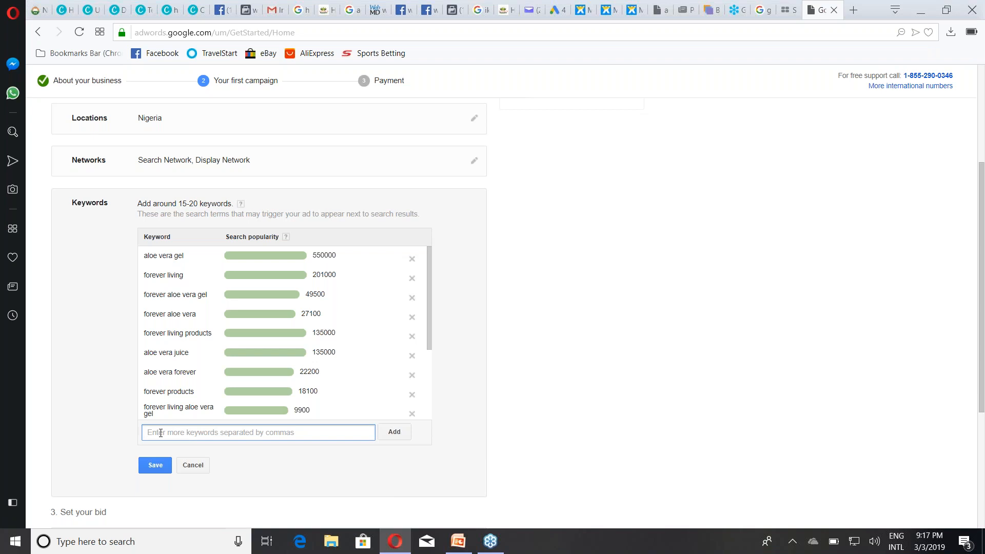
{"action": "type", "text": "detoxification"}
{"action": "left_click", "coordinate": [395, 433]}
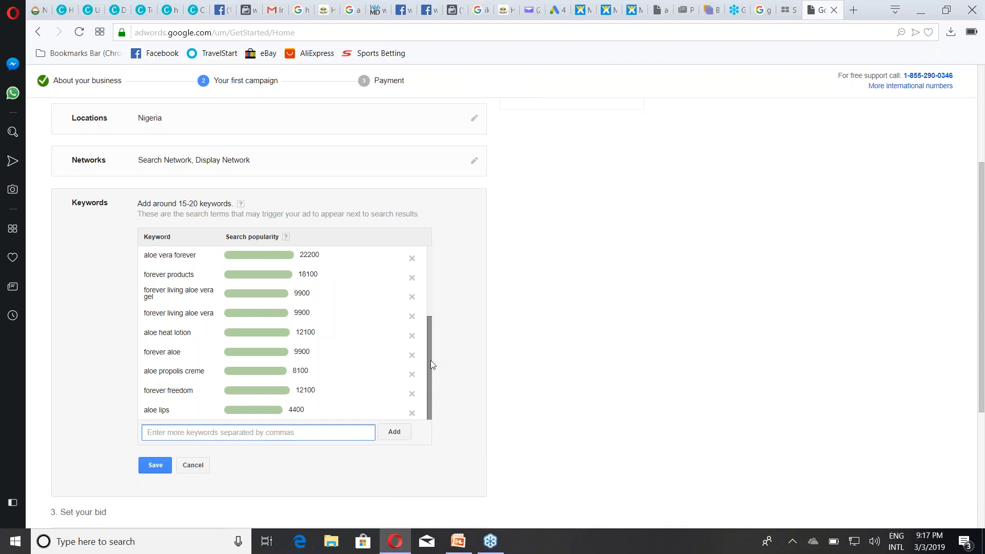
Step: Look through the campaign's keyword list and remove the keyword "aloe lips"
{"action": "left_click_drag", "start_coordinate": [431, 363], "coordinate": [436, 253]}
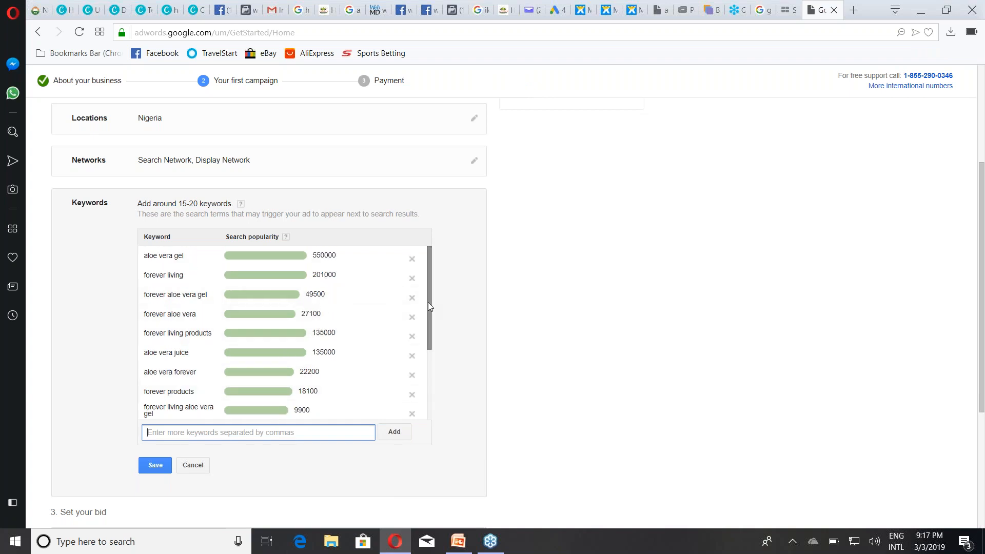
{"action": "mouse_move", "coordinate": [428, 303]}
{"action": "left_mouse_down"}
{"action": "mouse_move", "coordinate": [427, 400]}
{"action": "mouse_move", "coordinate": [426, 300]}
{"action": "left_mouse_up"}
{"action": "left_click_drag", "start_coordinate": [431, 338], "coordinate": [445, 387]}
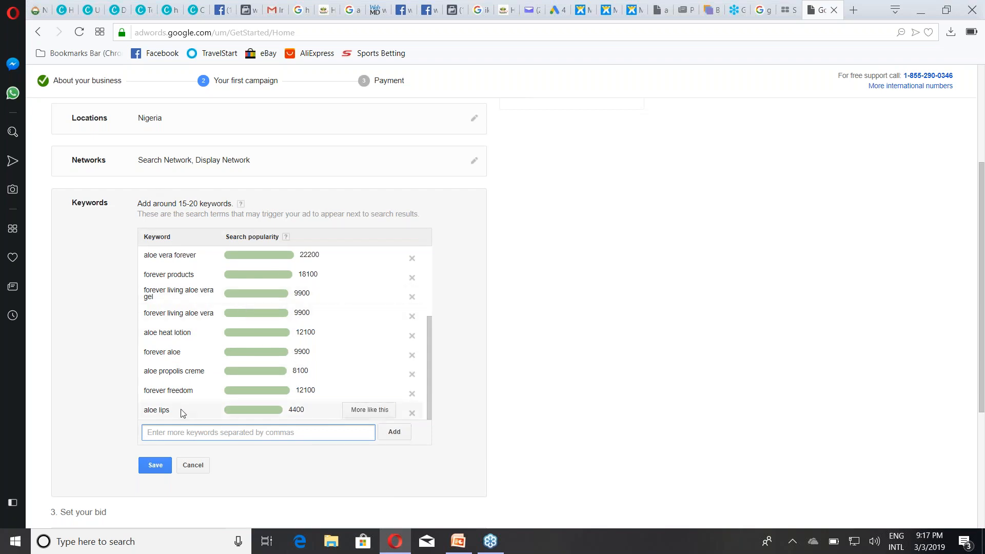
{"action": "left_click", "coordinate": [412, 413]}
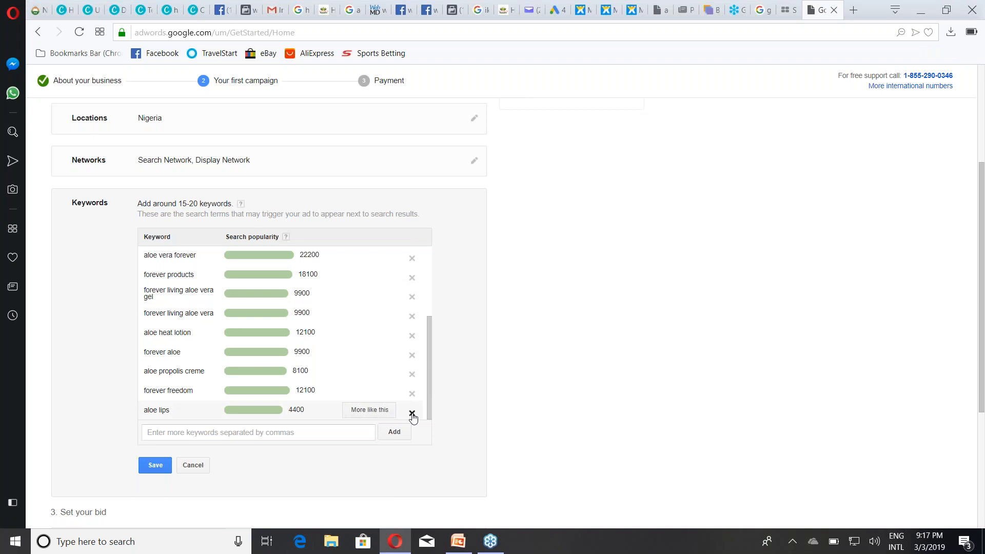
Step: Try again to add the keyword "detoxification" to the campaign
{"action": "left_click", "coordinate": [233, 435]}
{"action": "type", "text": "detoxification"}
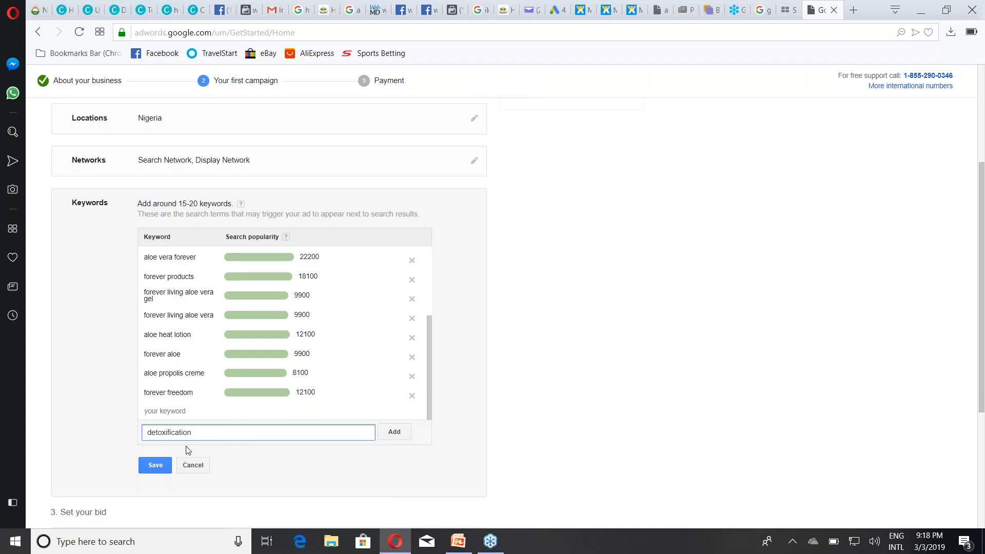
{"action": "left_click", "coordinate": [393, 434]}
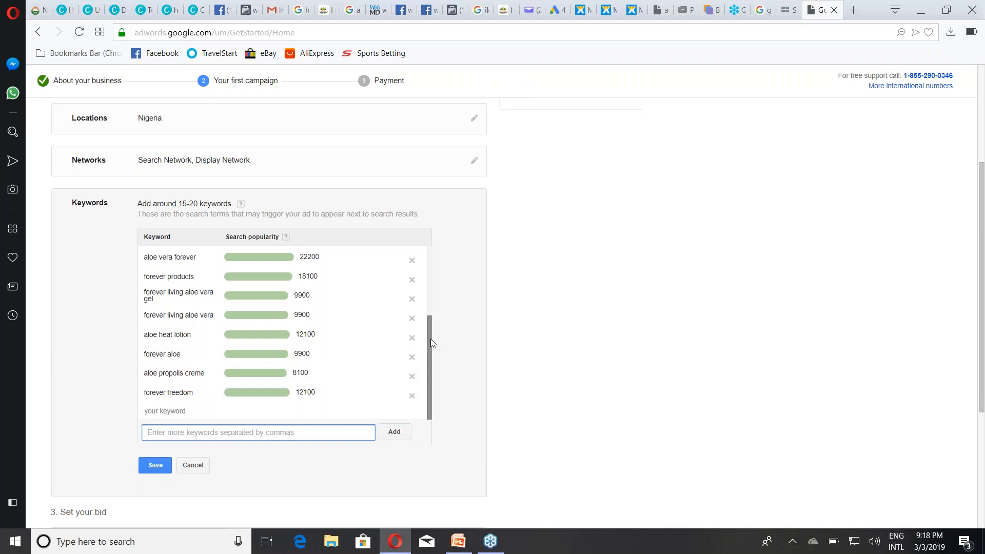
Step: Review the campaign's full keyword list and save it
{"action": "left_click_drag", "start_coordinate": [430, 339], "coordinate": [430, 239]}
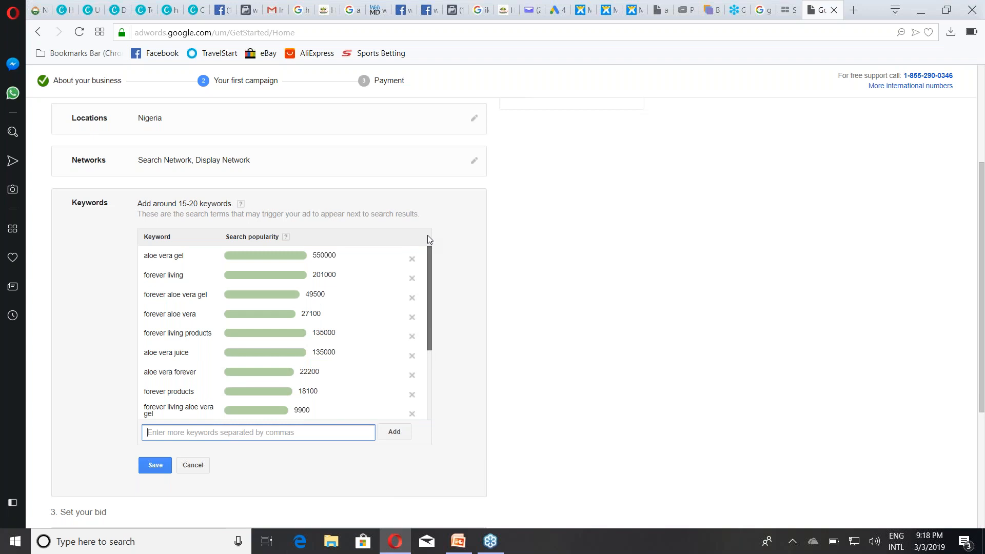
{"action": "scroll", "coordinate": [426, 280], "scroll_direction": "down", "scroll_amount": 4}
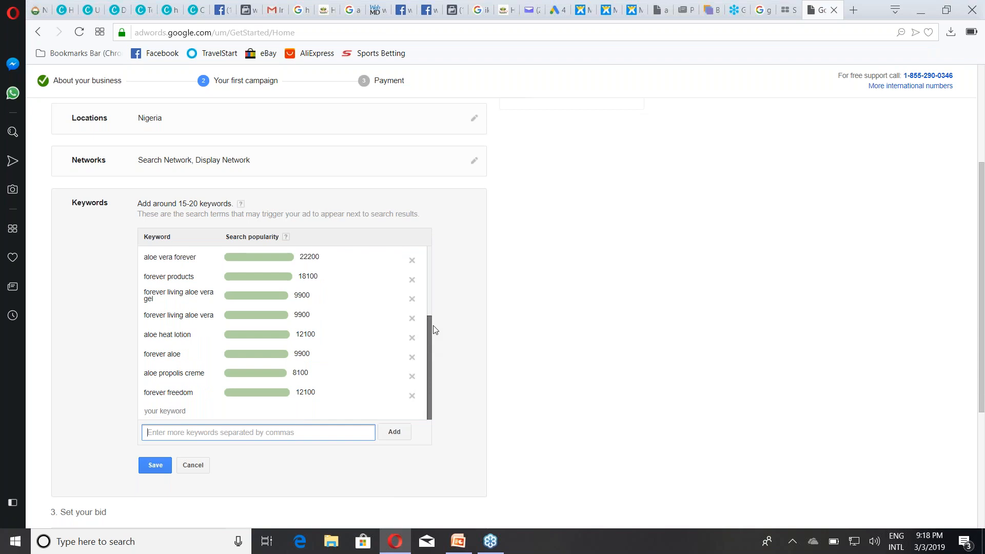
{"action": "scroll", "coordinate": [435, 329], "scroll_direction": "up", "scroll_amount": 3}
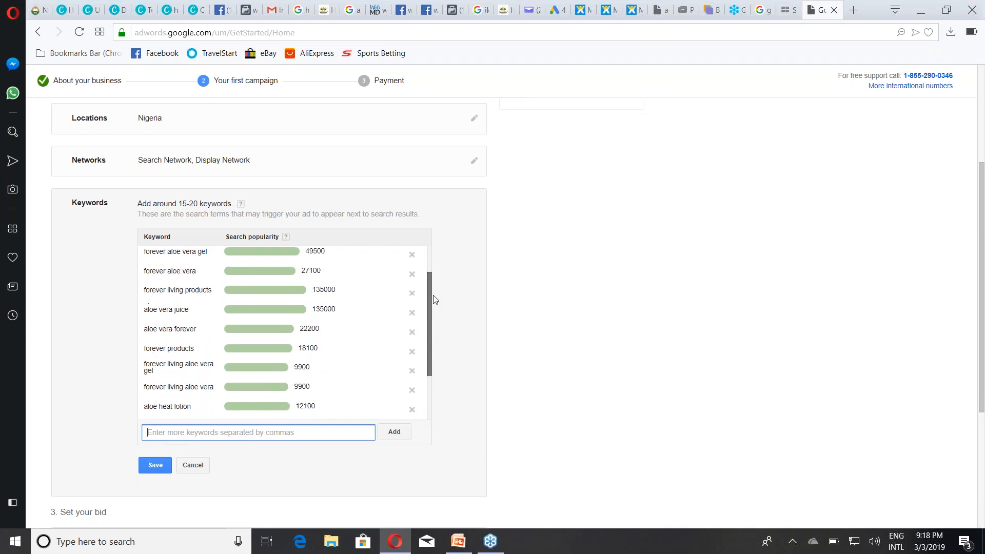
{"action": "scroll", "coordinate": [434, 273], "scroll_direction": "up", "scroll_amount": 2}
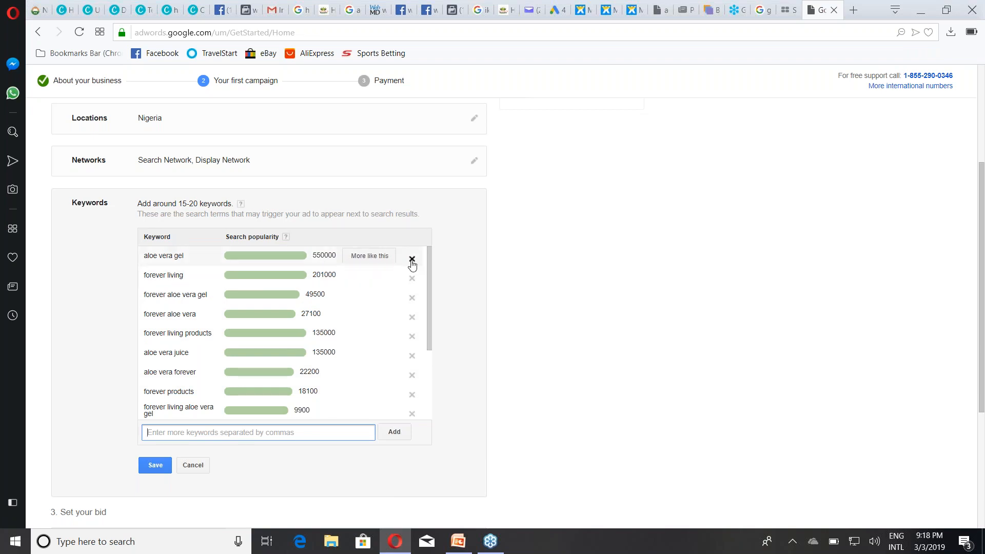
{"action": "left_click", "coordinate": [148, 466]}
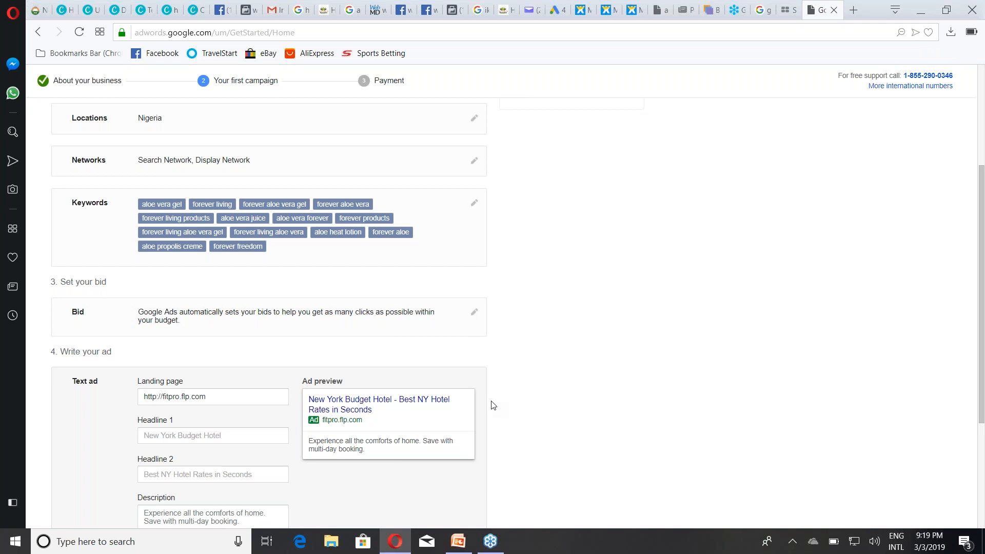
Step: Switch to the browser tab with the earlier Google search and search Google for "cars"
{"action": "scroll", "coordinate": [493, 405], "scroll_direction": "down", "scroll_amount": 3}
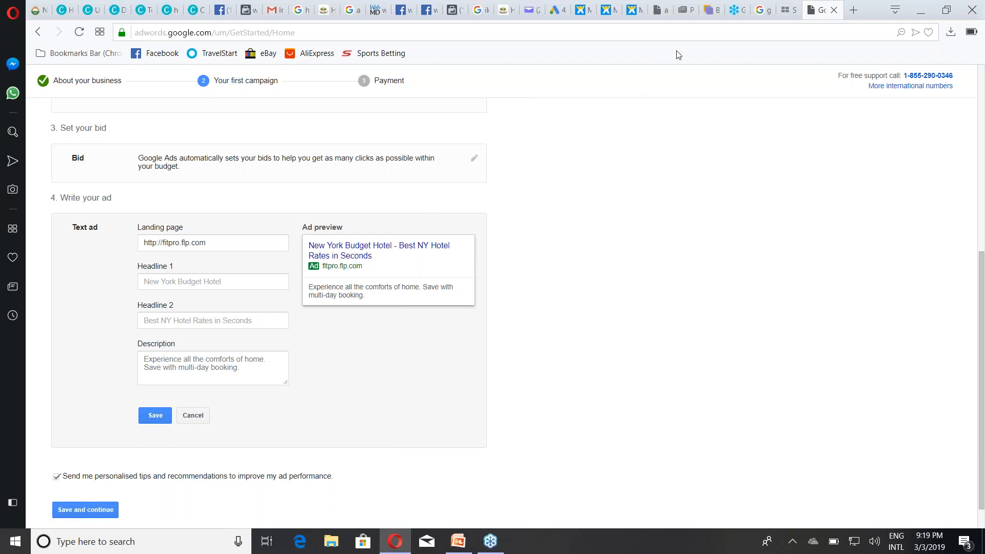
{"action": "left_click", "coordinate": [762, 11]}
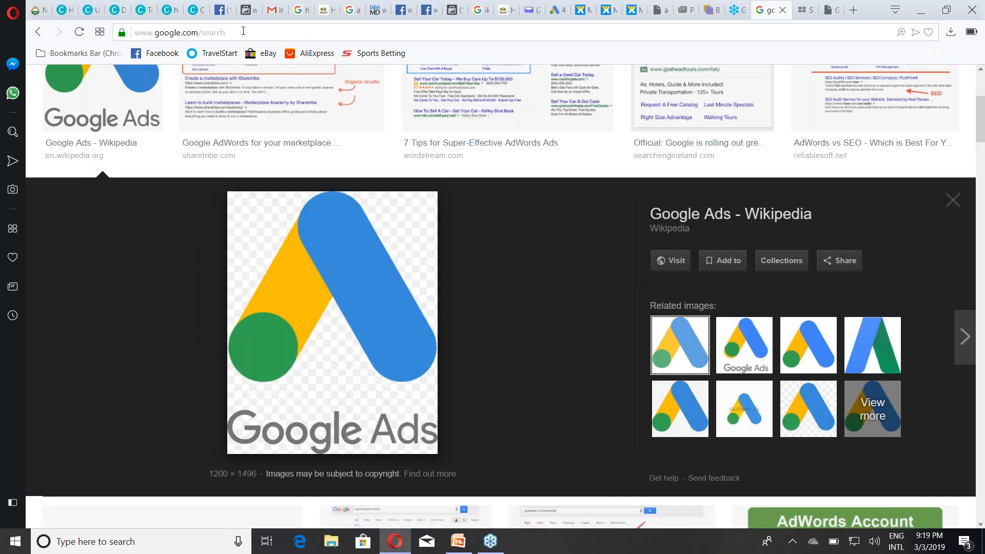
{"action": "left_click", "coordinate": [238, 33]}
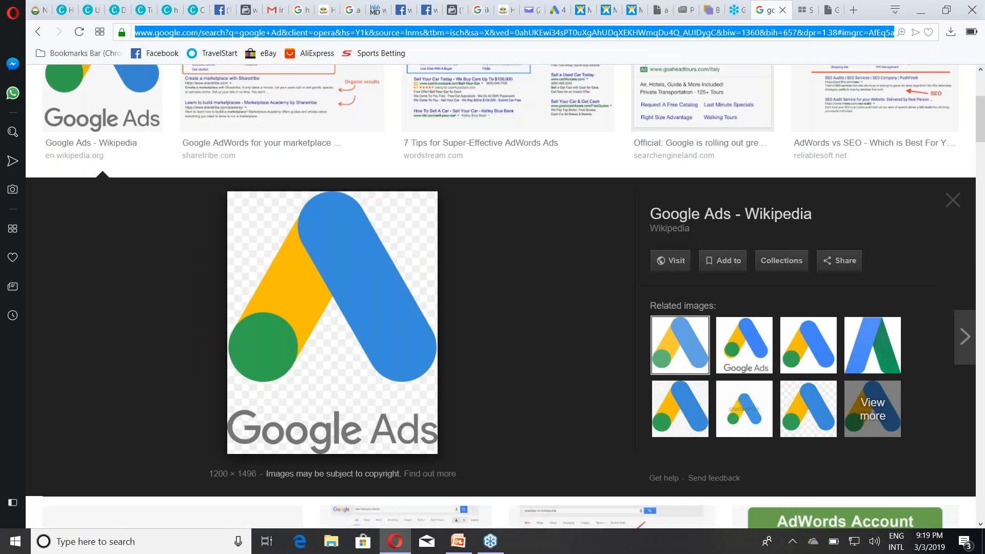
{"action": "type", "text": "google.com"}
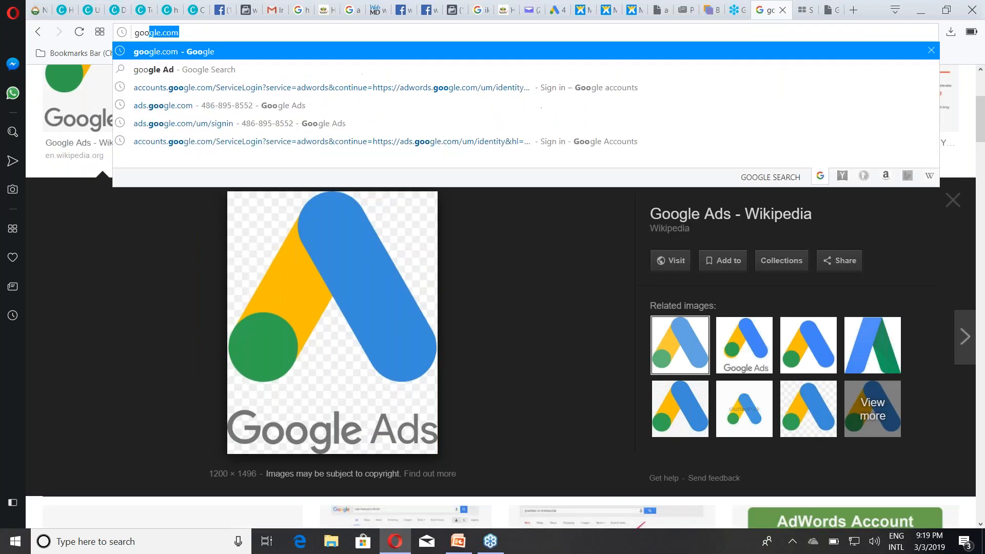
{"action": "key", "text": "Return"}
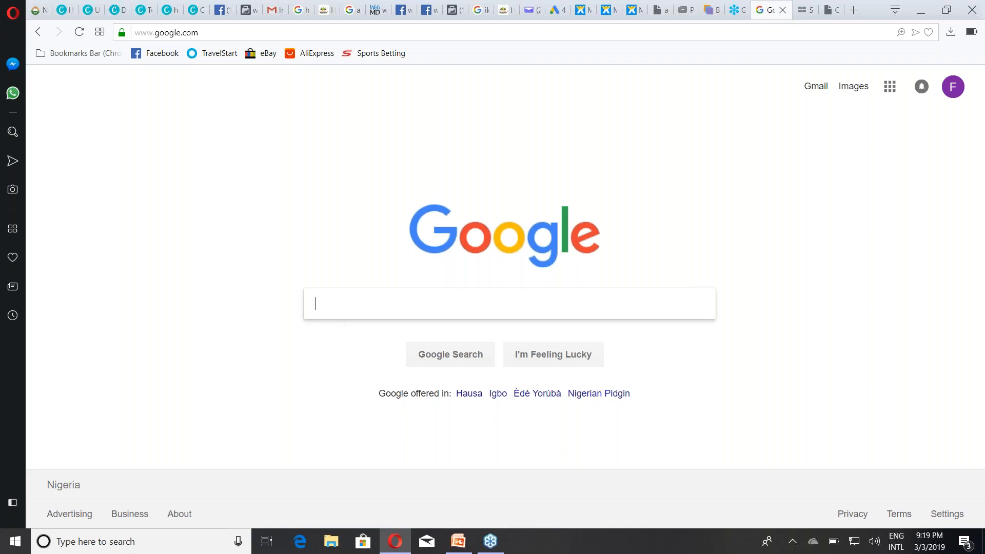
{"action": "type", "text": "cars"}
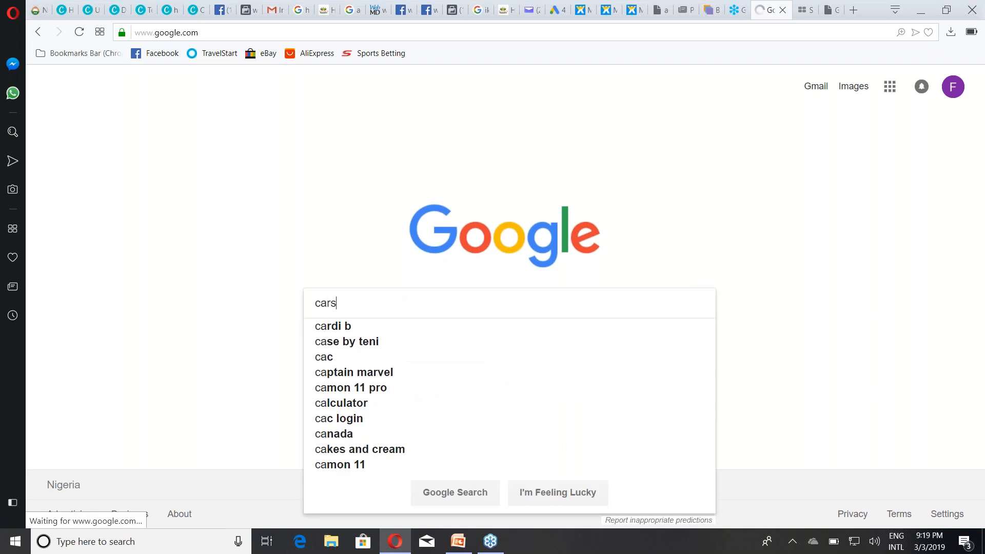
{"action": "key", "text": "Return"}
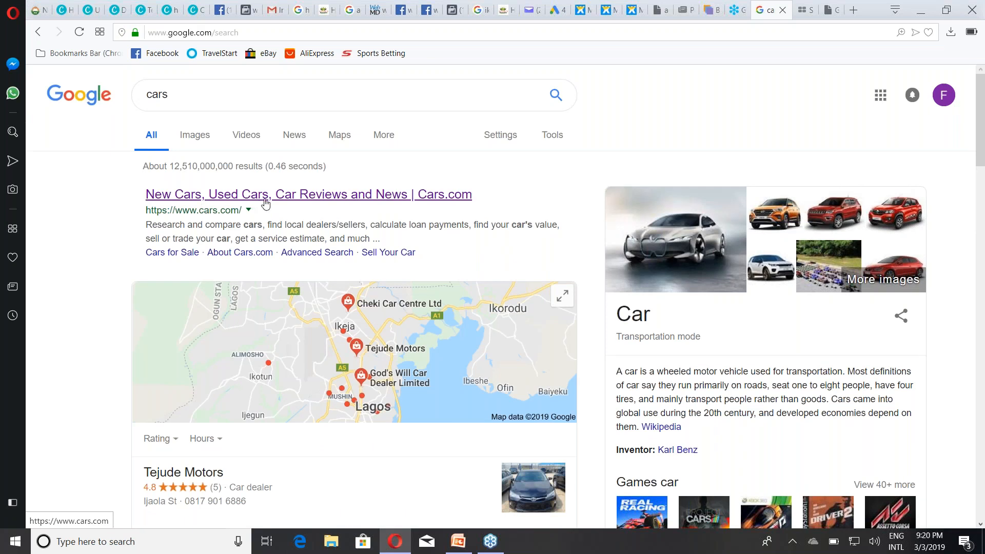
Step: Look through the first page of Google results for "cars", examining how result titles, links and descriptions are laid out
{"action": "left_click", "coordinate": [405, 196]}
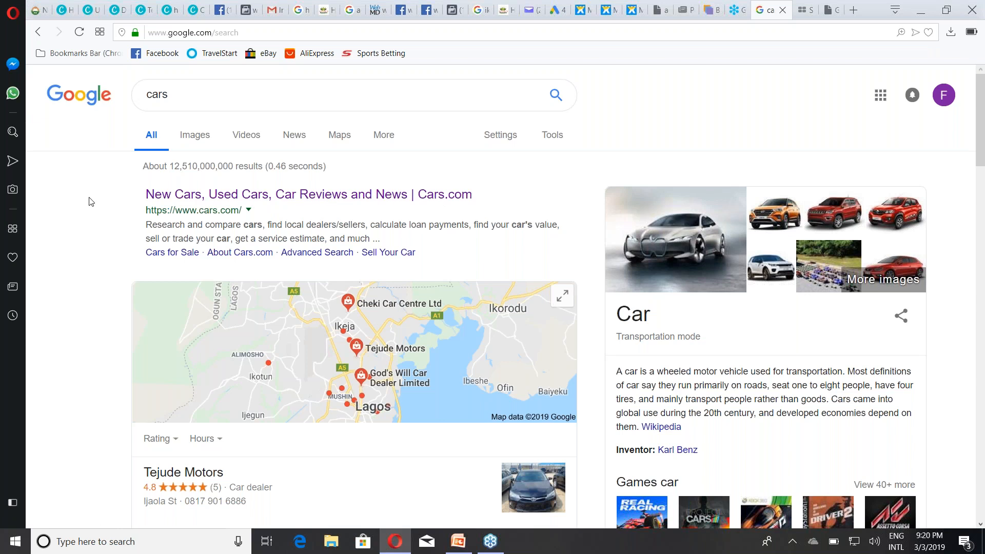
{"action": "scroll", "coordinate": [89, 202], "scroll_direction": "down", "scroll_amount": 3}
{"action": "scroll", "coordinate": [89, 201], "scroll_direction": "down", "scroll_amount": 7}
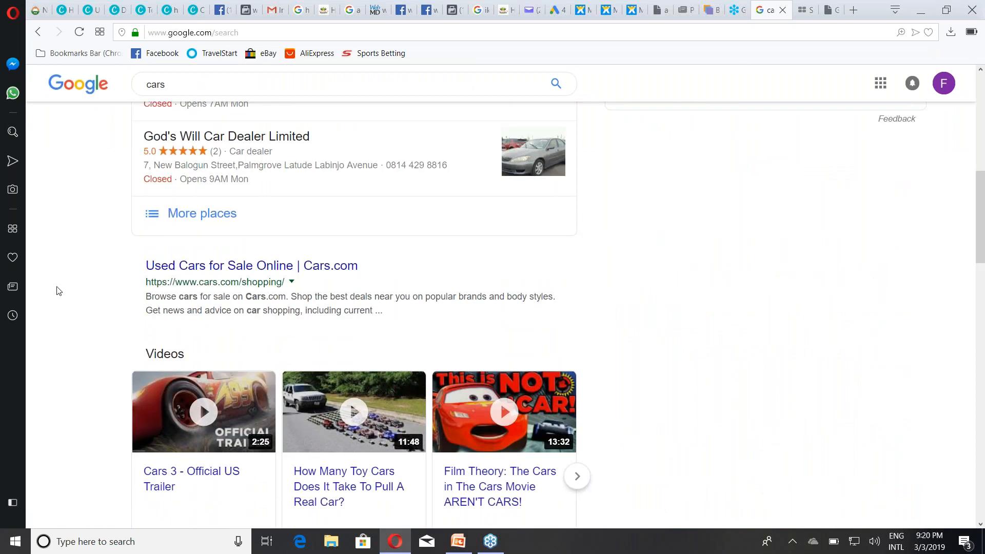
{"action": "scroll", "coordinate": [59, 291], "scroll_direction": "down", "scroll_amount": 2}
{"action": "scroll", "coordinate": [58, 291], "scroll_direction": "down", "scroll_amount": 3}
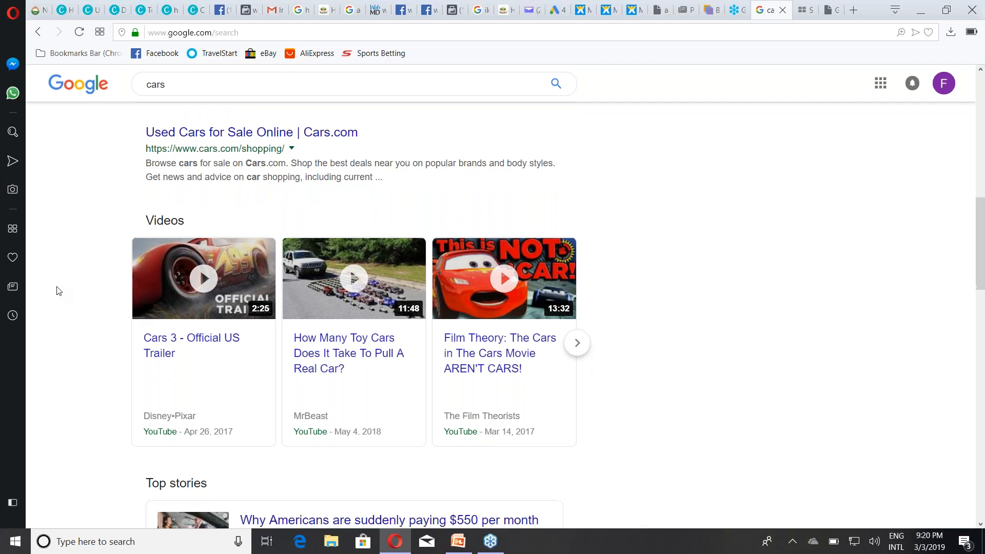
{"action": "scroll", "coordinate": [59, 290], "scroll_direction": "down", "scroll_amount": 9}
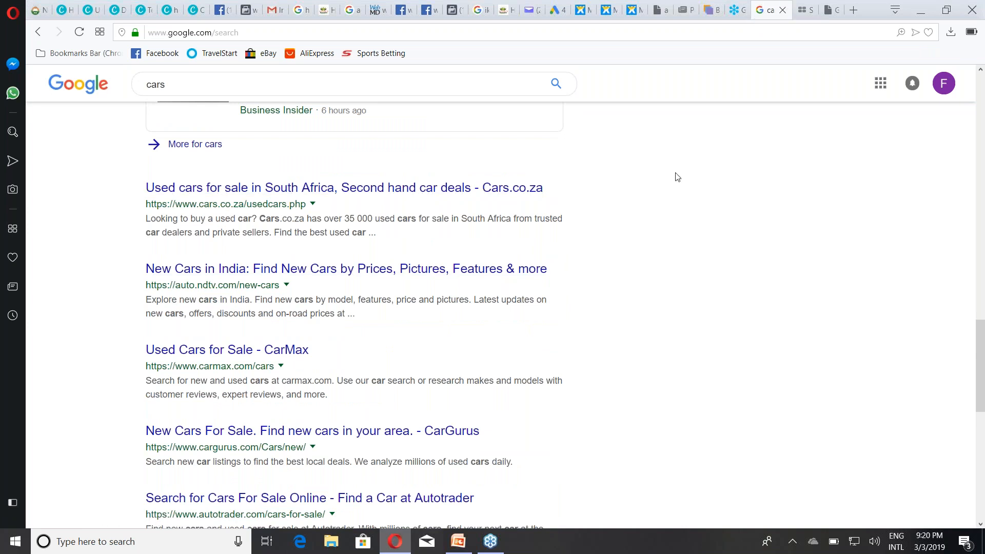
Step: Return to the Google Ads sign-up page and set the text ad's Headline 1 to "Weightloss as simple as ABC"
{"action": "left_click", "coordinate": [829, 10]}
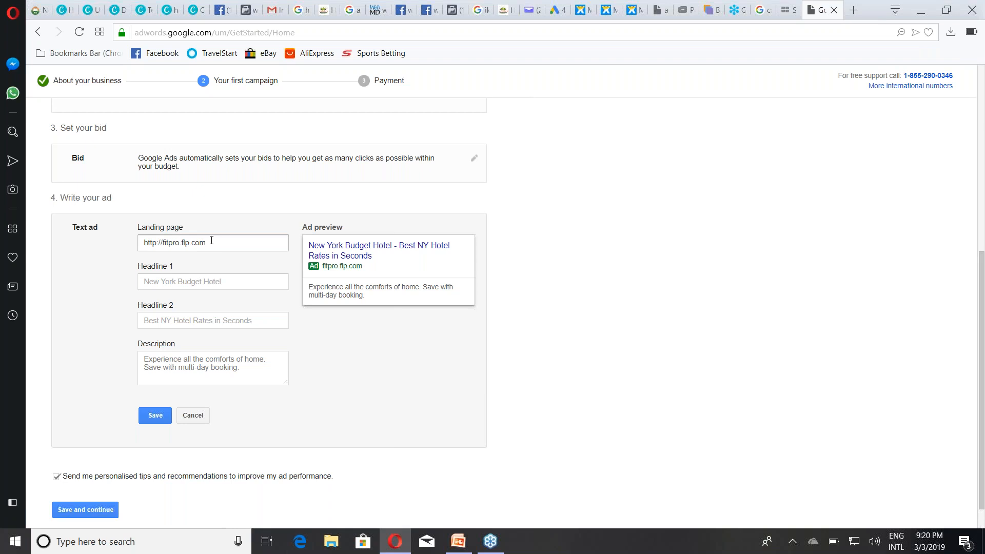
{"action": "left_click", "coordinate": [177, 279]}
{"action": "key", "text": "Tab"}
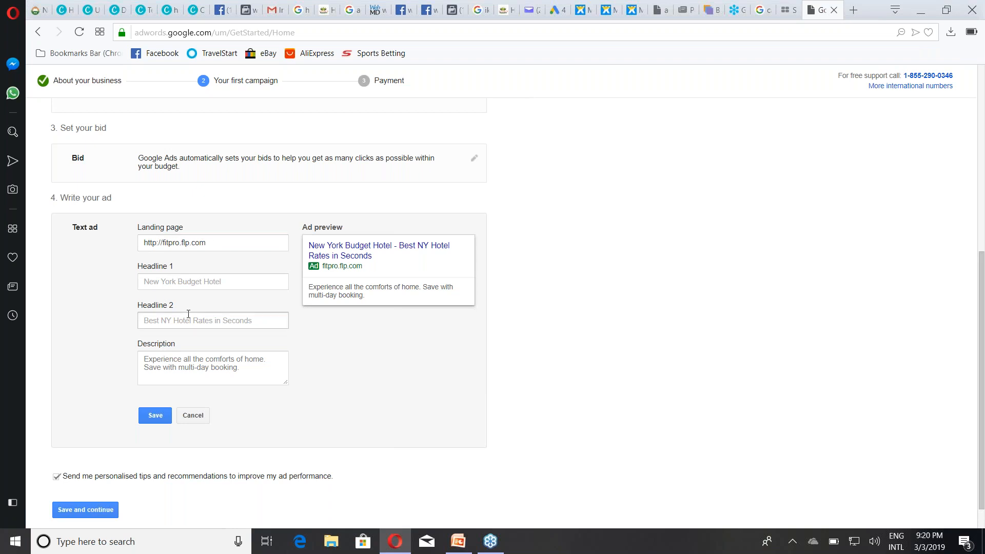
{"action": "left_click", "coordinate": [189, 360]}
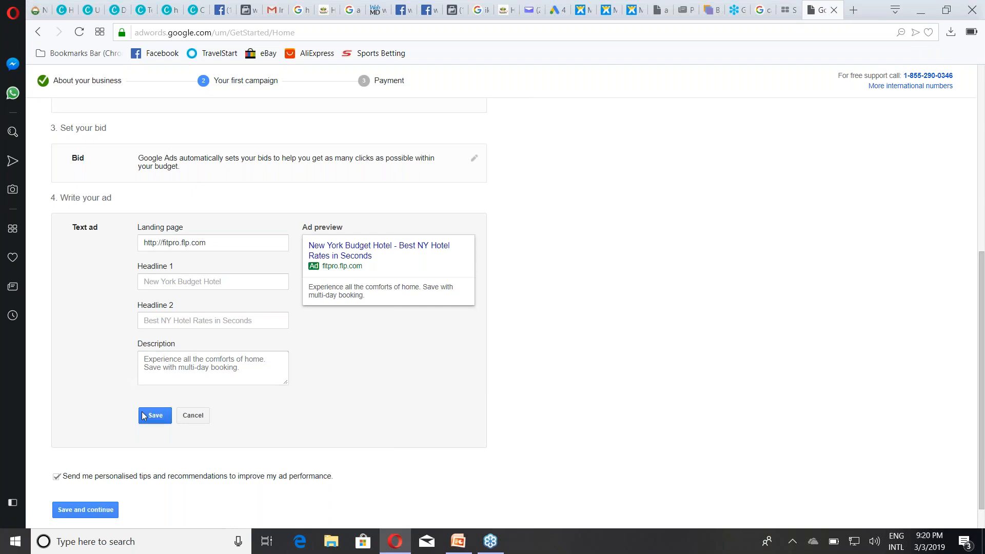
{"action": "left_click", "coordinate": [193, 282]}
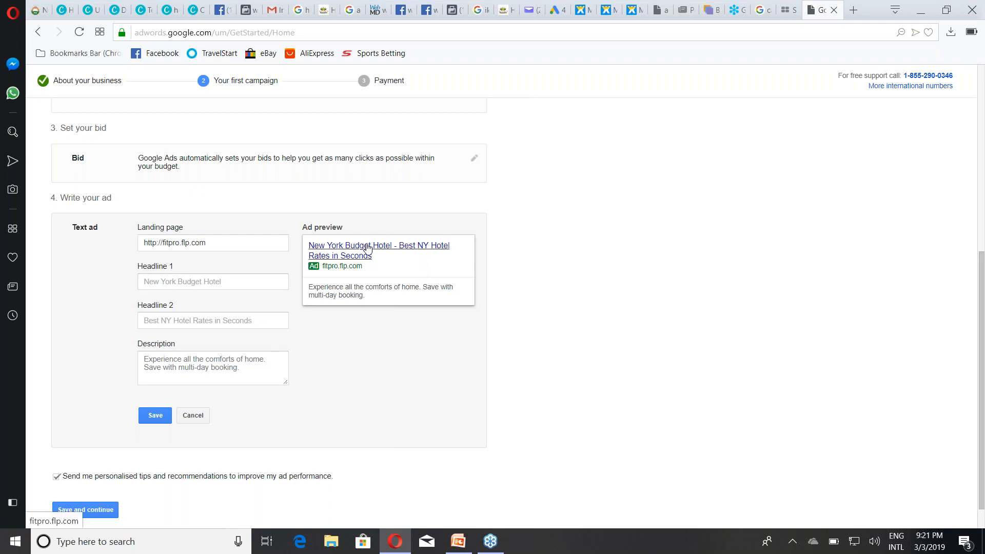
{"action": "left_click", "coordinate": [178, 280]}
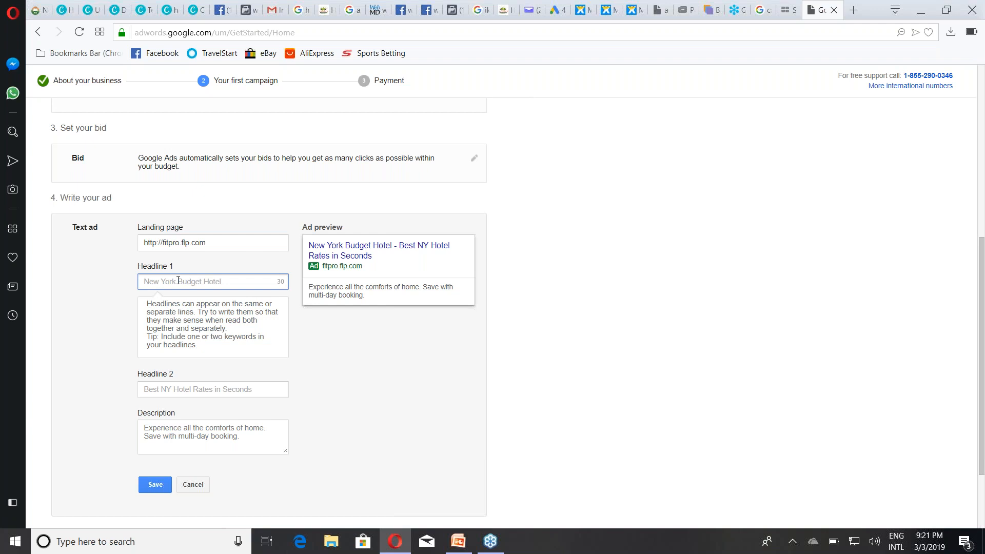
{"action": "type", "text": "Weigh"}
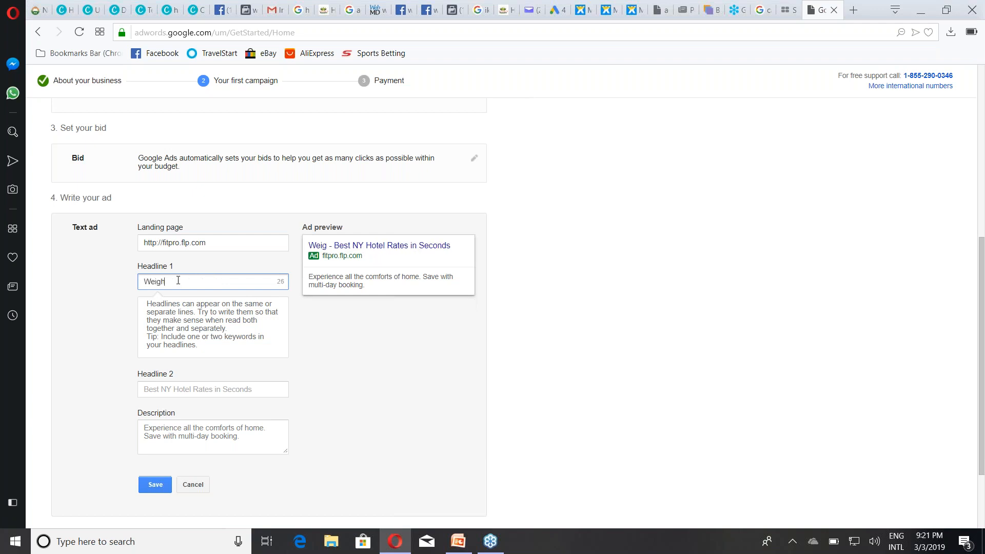
{"action": "type", "text": "tloss"}
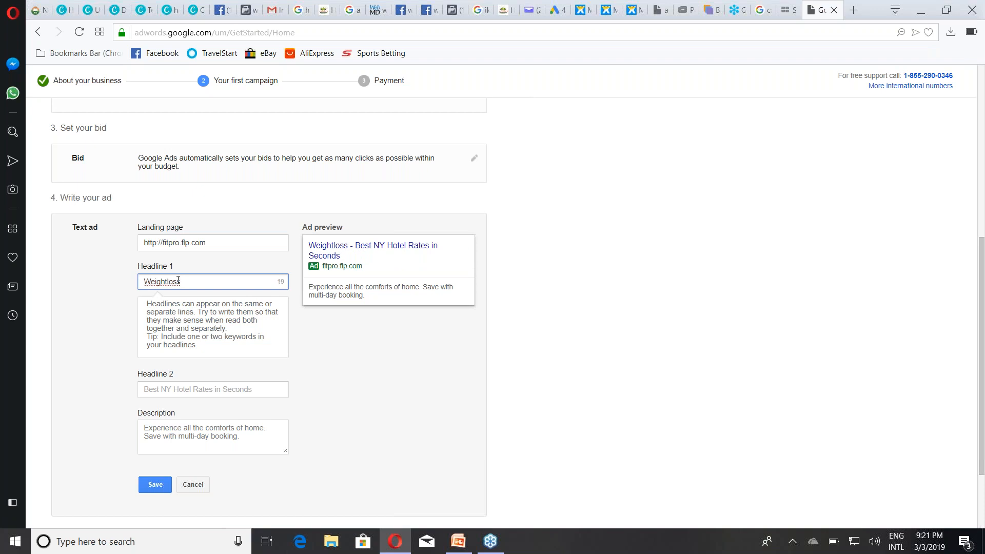
{"action": "type", "text": " as sim"}
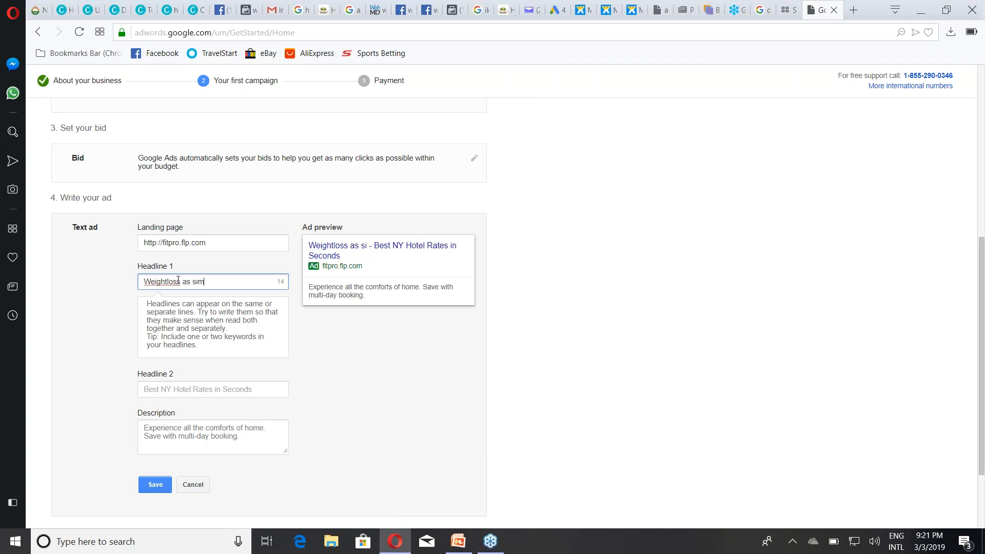
{"action": "type", "text": "ple "}
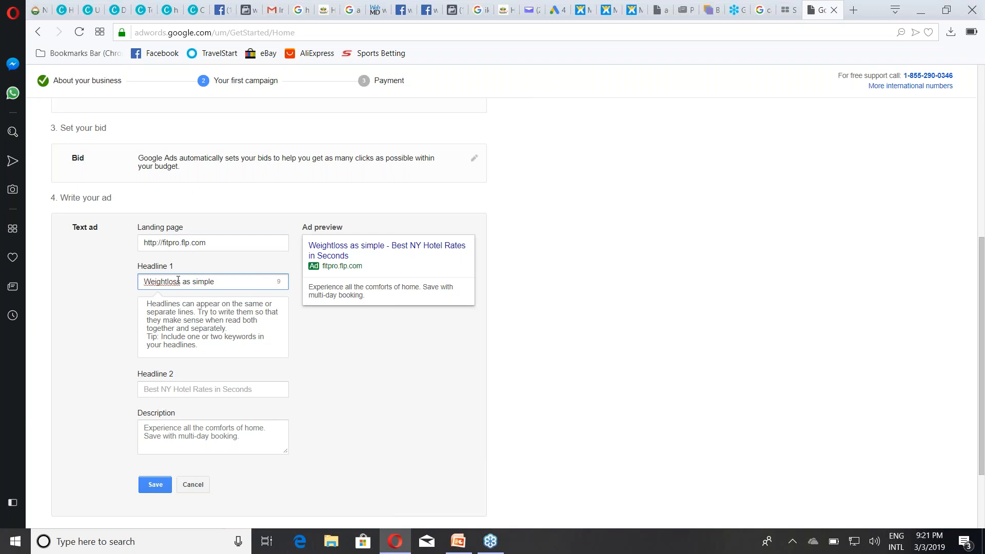
{"action": "type", "text": "as ABC"}
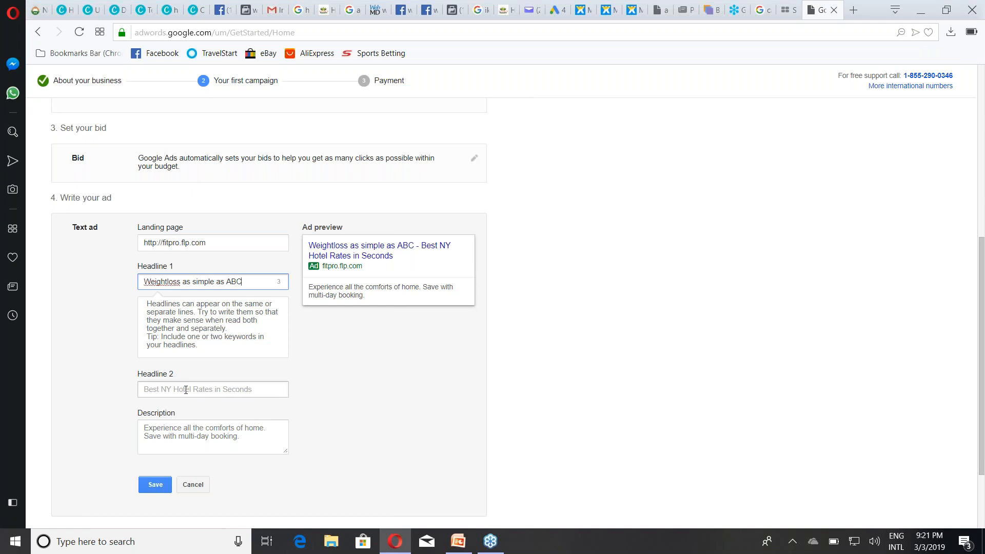
Step: Set the text ad's Headline 2 to "Shed 9kg Within 9 Days"
{"action": "left_click", "coordinate": [158, 394]}
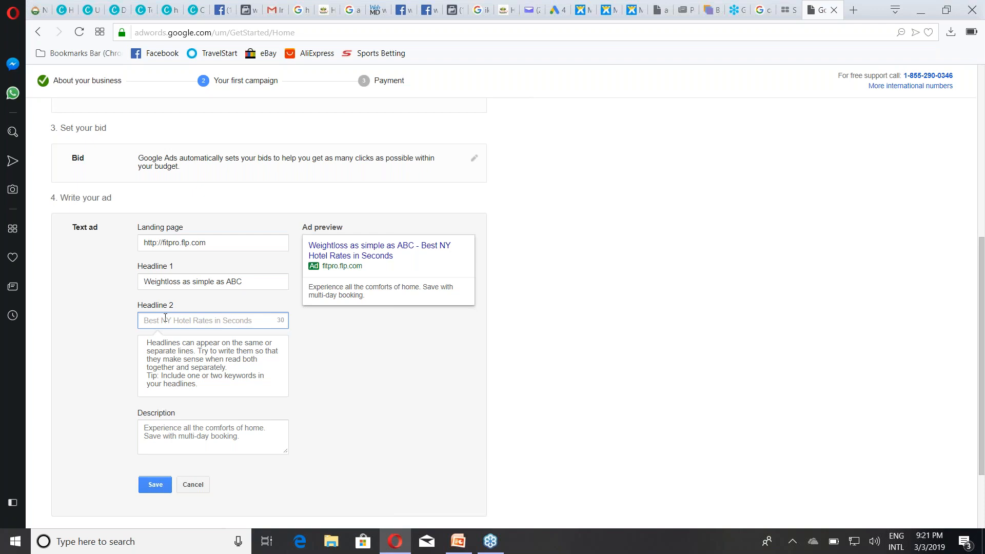
{"action": "type", "text": "sHED"}
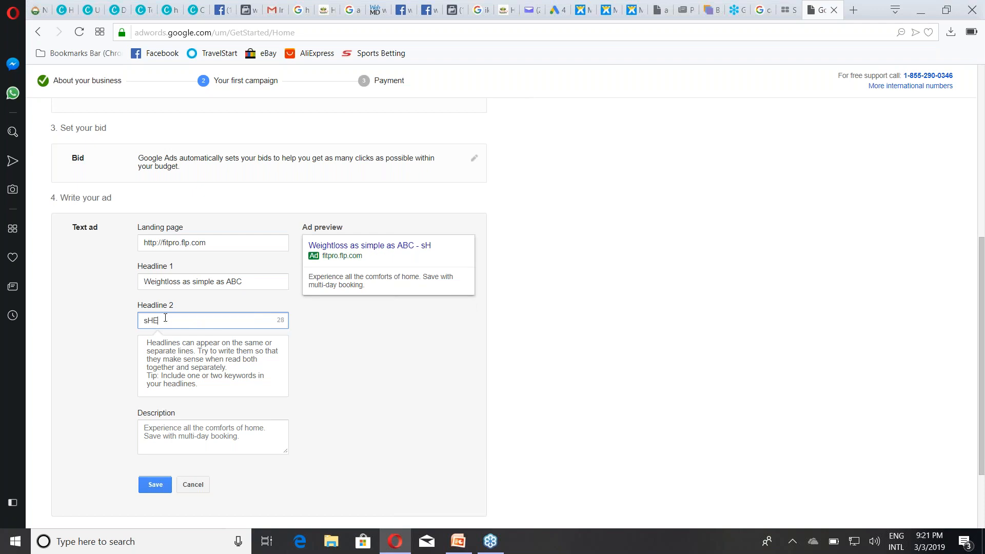
{"action": "key", "text": "BackSpace"}
{"action": "key", "text": "BackSpace"}
{"action": "key", "text": "BackSpace"}
{"action": "key", "text": "BackSpace"}
{"action": "type", "text": "Shed 9kg"}
{"action": "type", "text": "Within 9 D"}
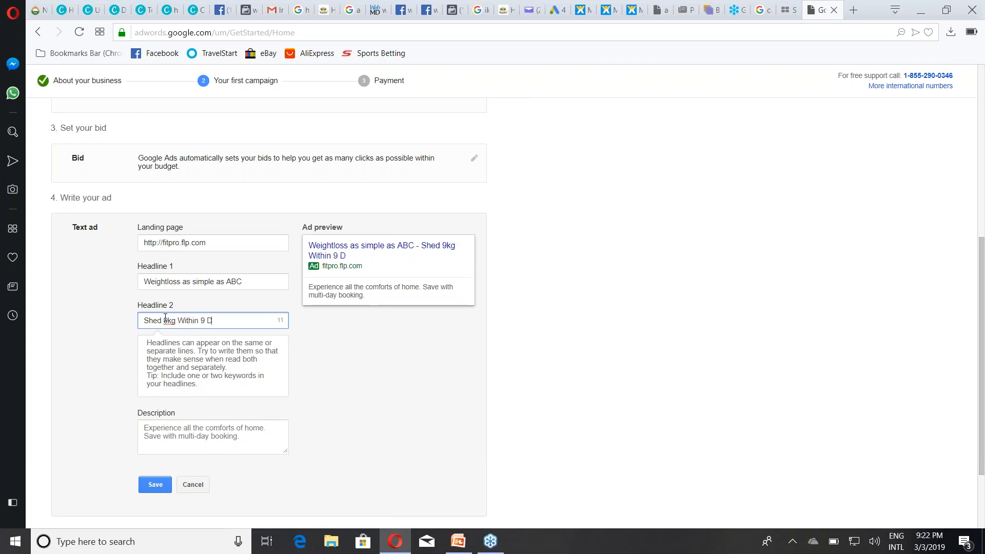
{"action": "type", "text": "ays"}
{"action": "left_click", "coordinate": [220, 368]}
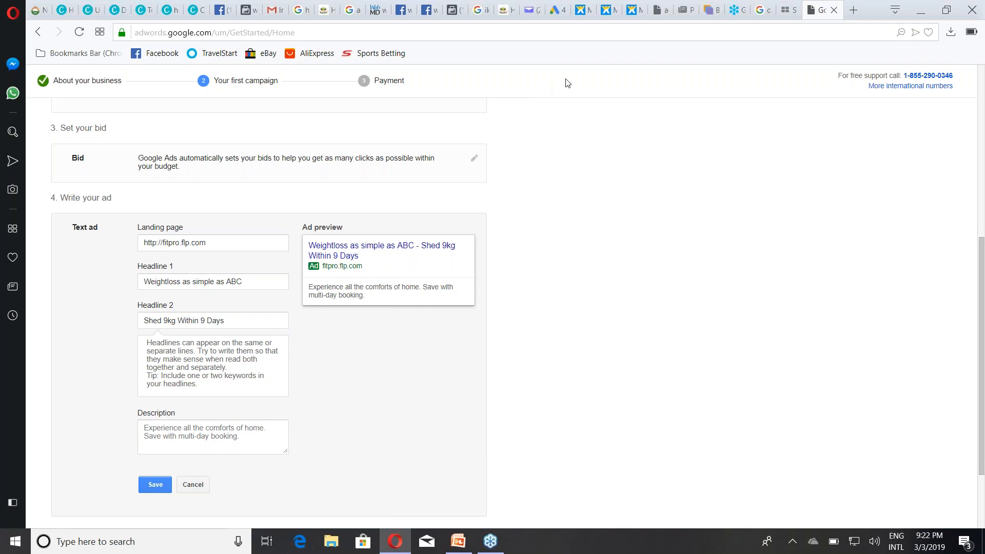
Step: Open the second page of the Google results for "cars" and compare its text ads with the ad being written
{"action": "left_click", "coordinate": [763, 12]}
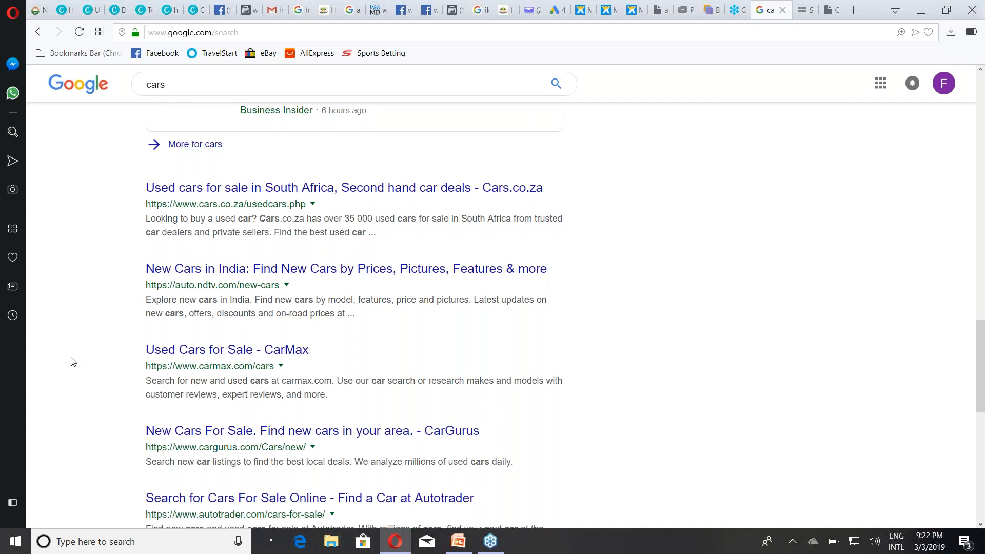
{"action": "scroll", "coordinate": [73, 361], "scroll_direction": "down", "scroll_amount": 8}
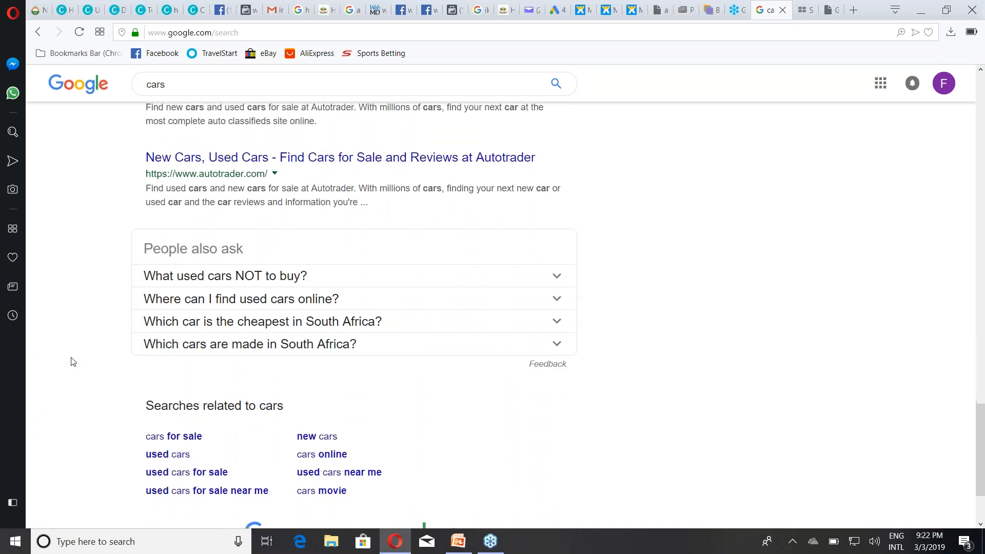
{"action": "scroll", "coordinate": [72, 362], "scroll_direction": "down", "scroll_amount": 3}
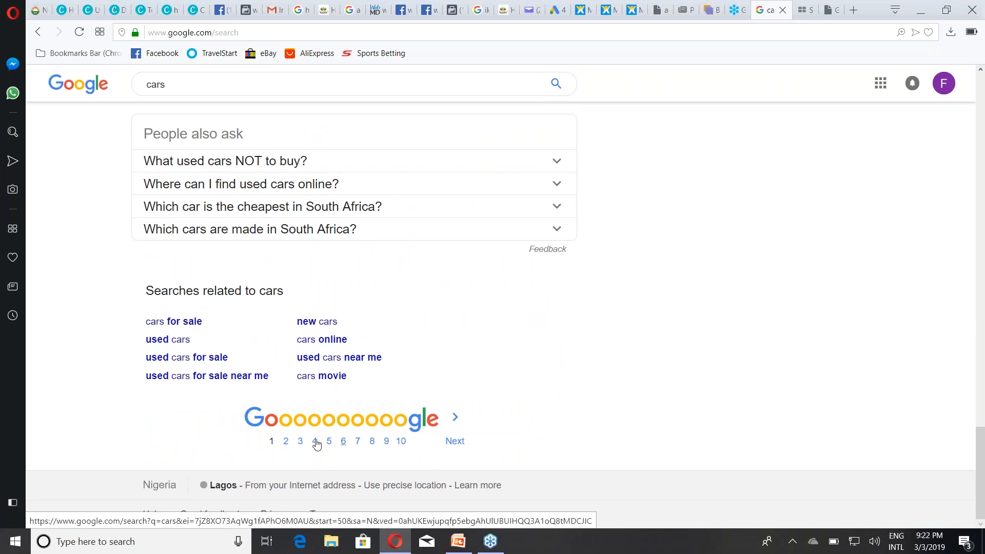
{"action": "left_click", "coordinate": [285, 441]}
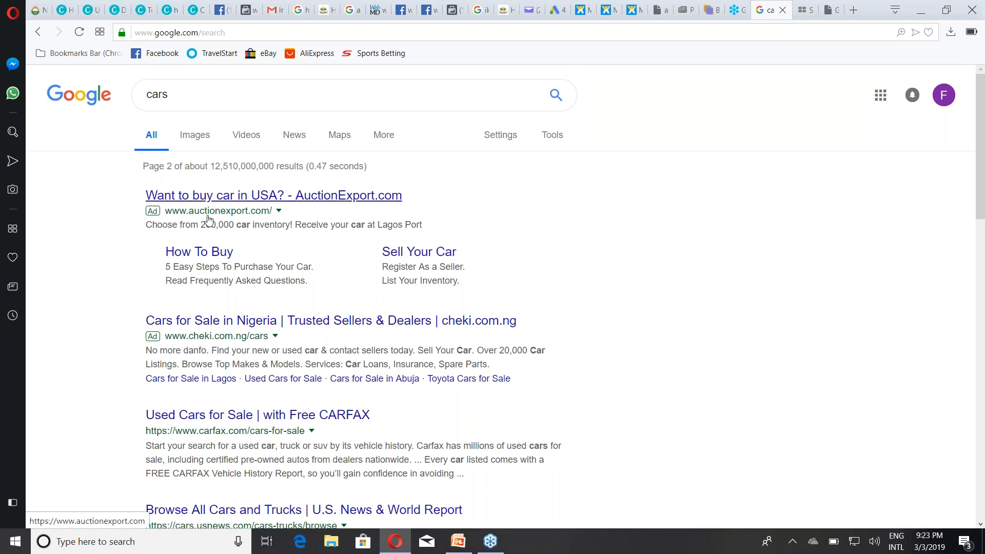
{"action": "left_click", "coordinate": [150, 202]}
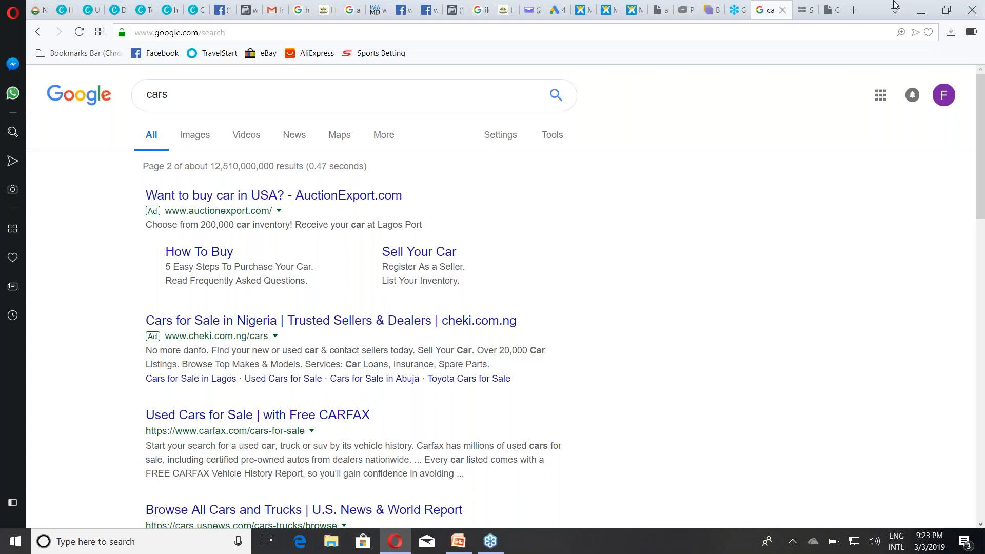
{"action": "left_click", "coordinate": [836, 11]}
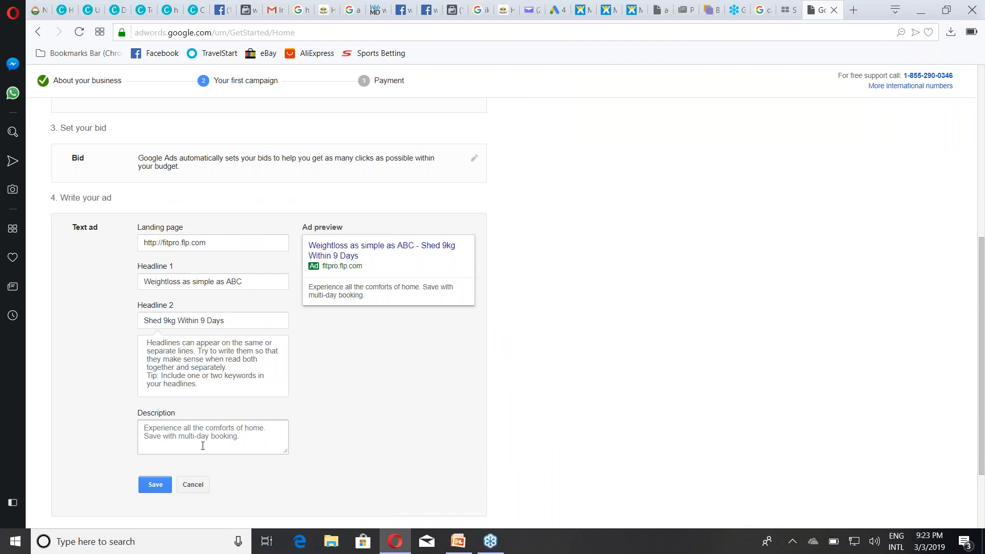
{"action": "left_click", "coordinate": [763, 16]}
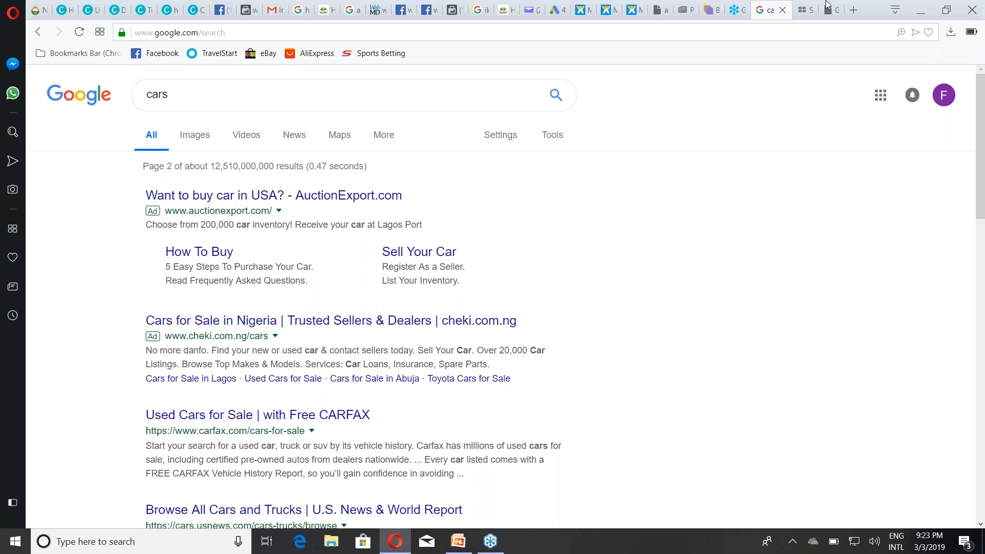
Step: Return to the Google Ads sign-up page and begin the text ad's description with "Shed 9kg Within 9 Days"
{"action": "left_click", "coordinate": [834, 14]}
{"action": "left_click", "coordinate": [202, 435]}
{"action": "left_click", "coordinate": [201, 434]}
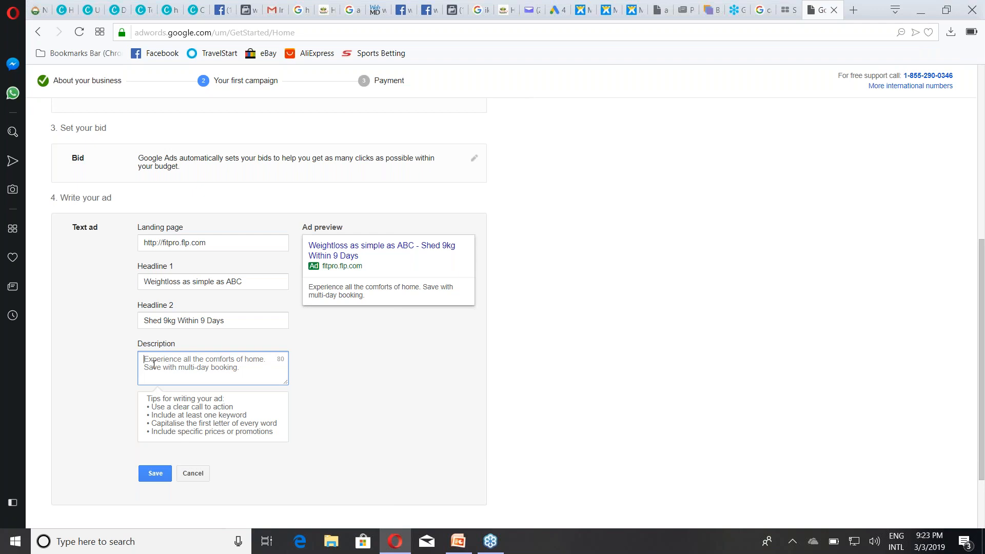
{"action": "type", "text": "T"}
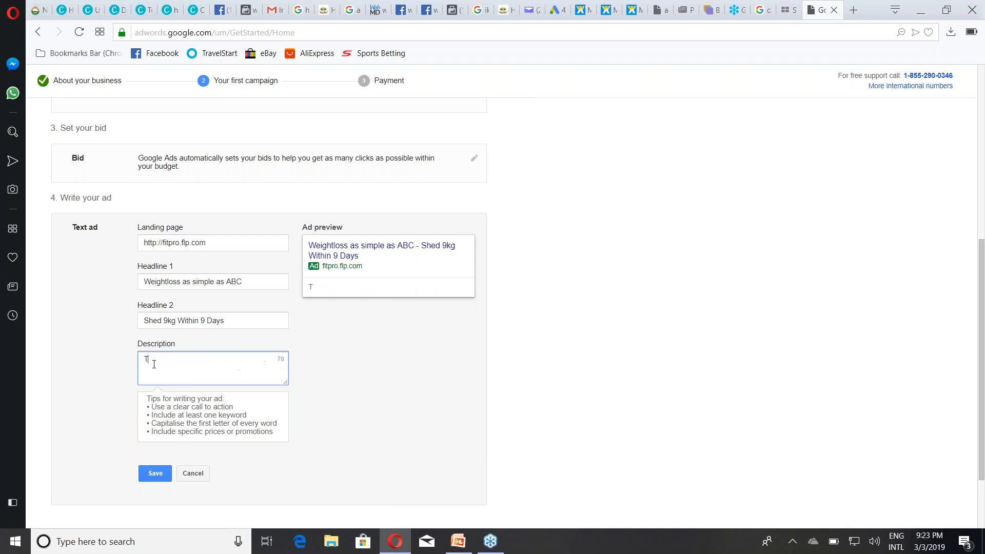
{"action": "key", "text": "BackSpace"}
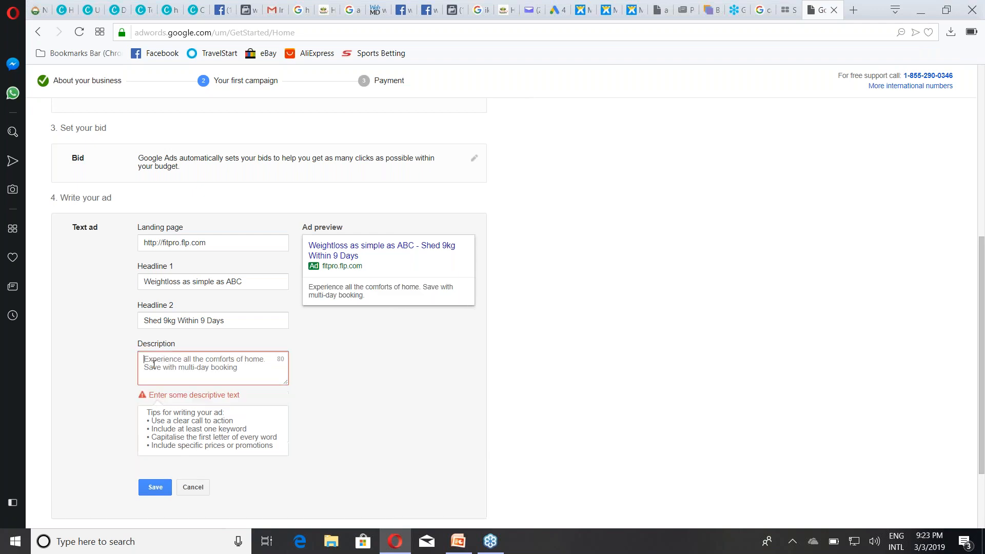
{"action": "type", "text": "S"}
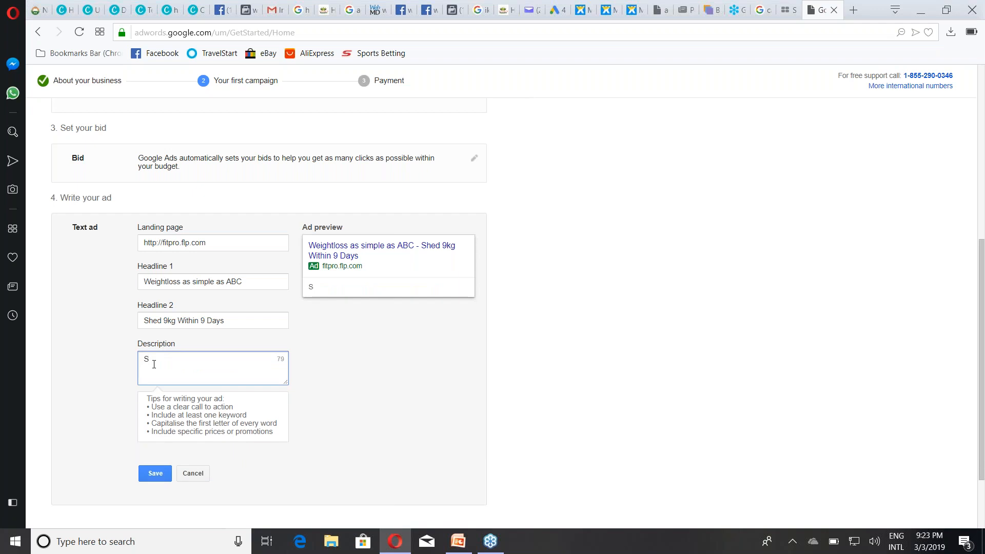
{"action": "type", "text": "hed 9kg Within 9 Days "}
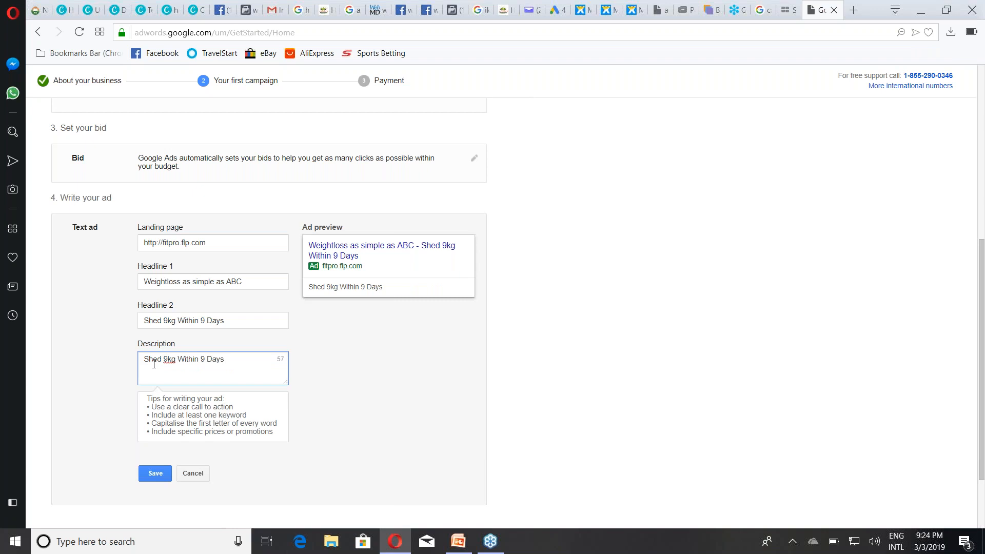
{"action": "type", "text": "in A Natural & Organic Way."}
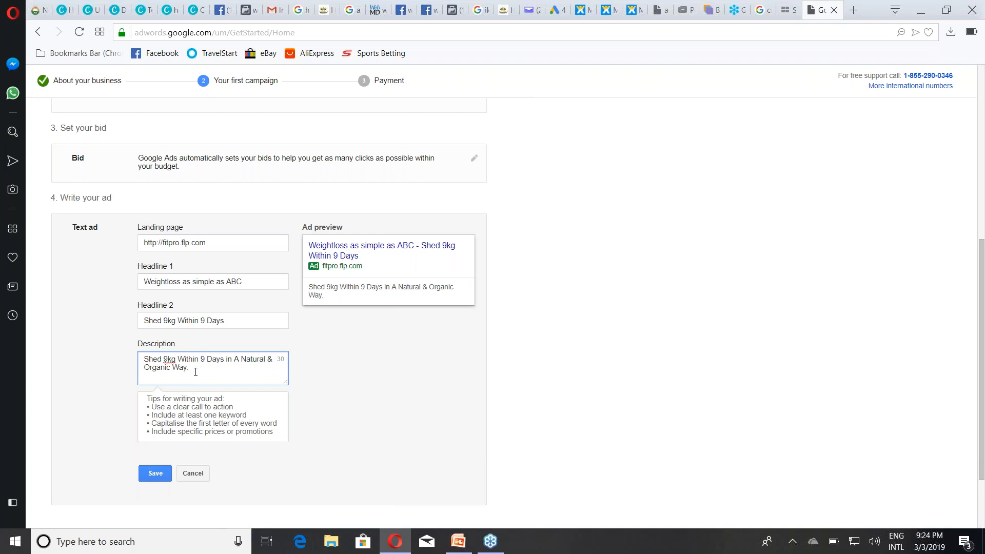
{"action": "type", "text": " Free Delivery Nationwide"}
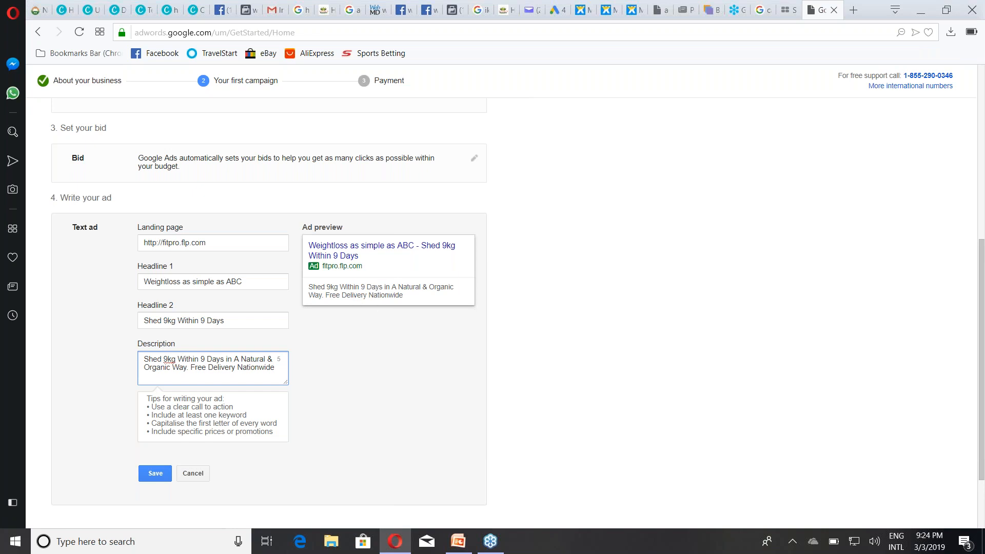
Step: Complete the ad description with "Free Delivery Nationwide" and save the text ad and the campaign, proceeding to payment
{"action": "left_click", "coordinate": [154, 474]}
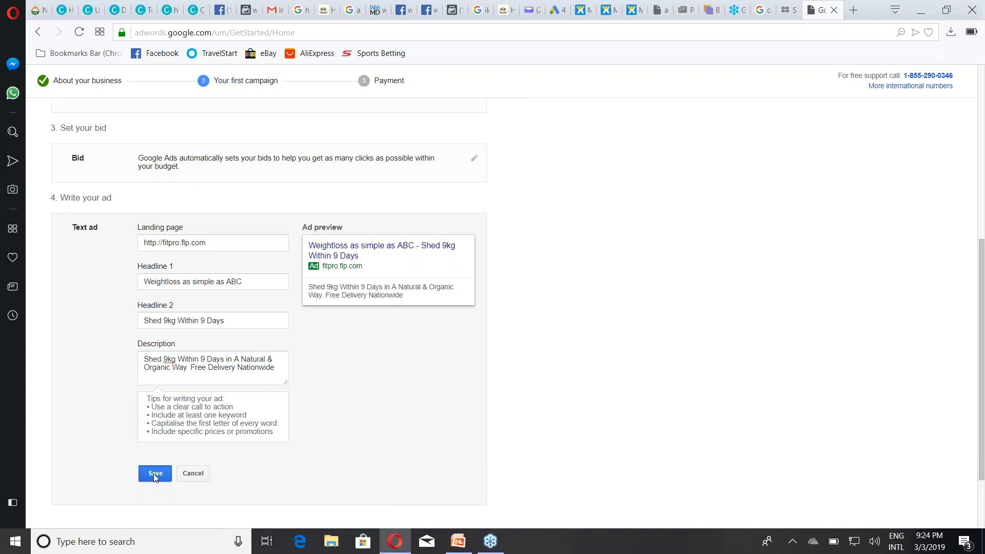
{"action": "left_click", "coordinate": [153, 473]}
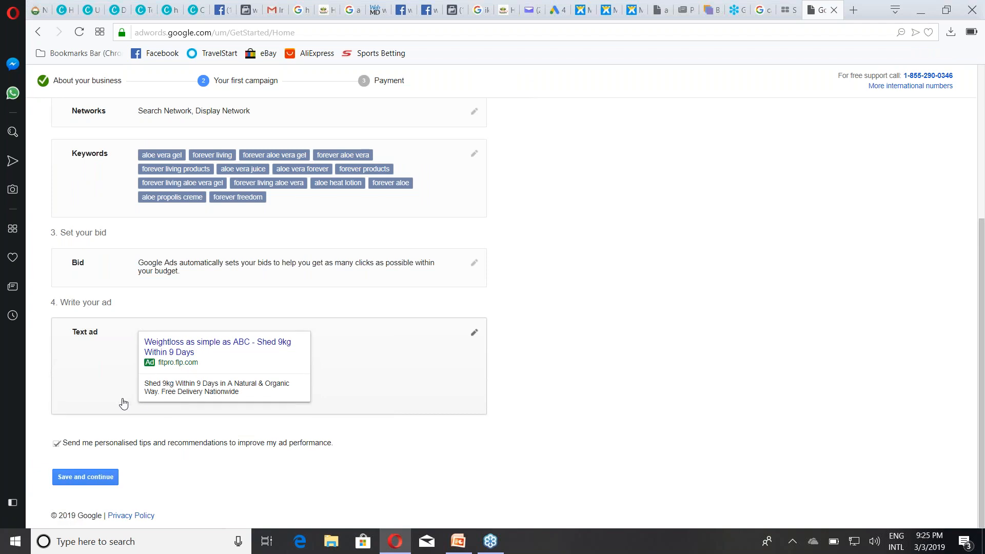
{"action": "left_click", "coordinate": [95, 476]}
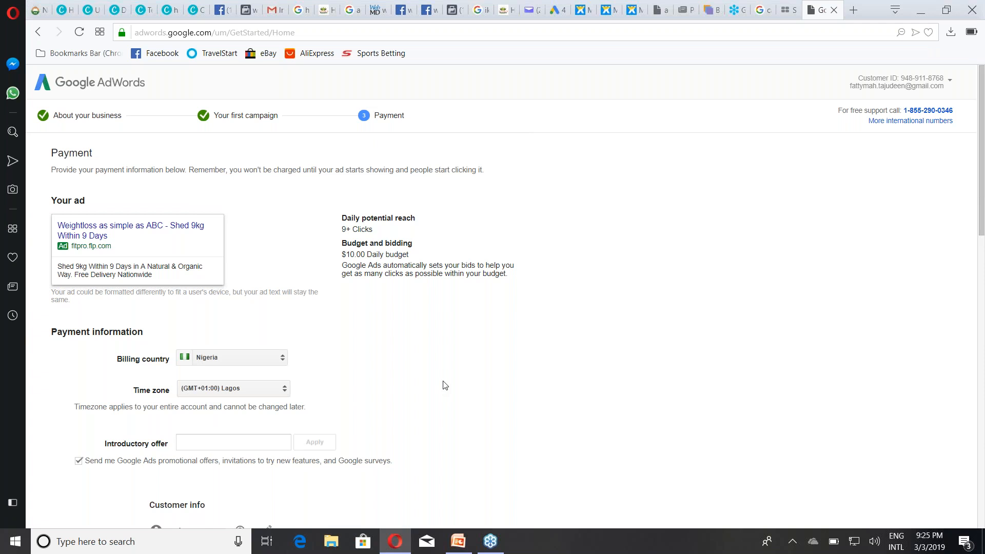
Step: Look through the payment form, examining the customer info, State list, primary contact, automatic payments and card details fields
{"action": "scroll", "coordinate": [444, 385], "scroll_direction": "down", "scroll_amount": 6}
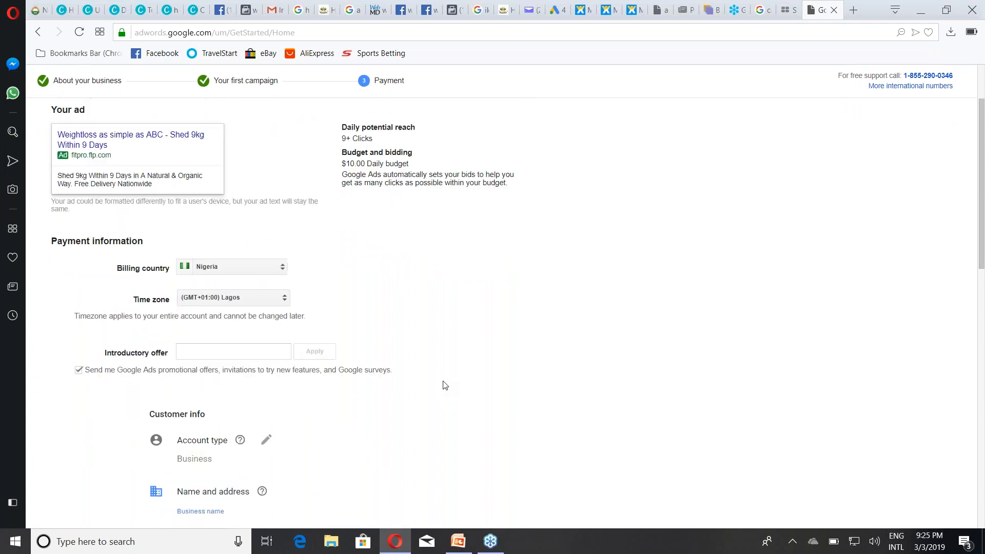
{"action": "scroll", "coordinate": [253, 362], "scroll_direction": "down", "scroll_amount": 1}
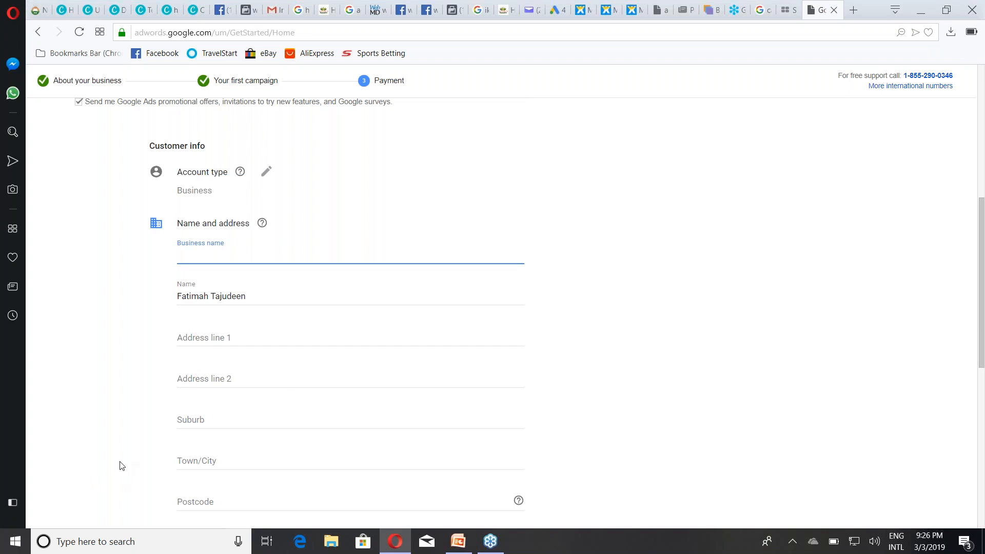
{"action": "scroll", "coordinate": [121, 466], "scroll_direction": "down", "scroll_amount": 3}
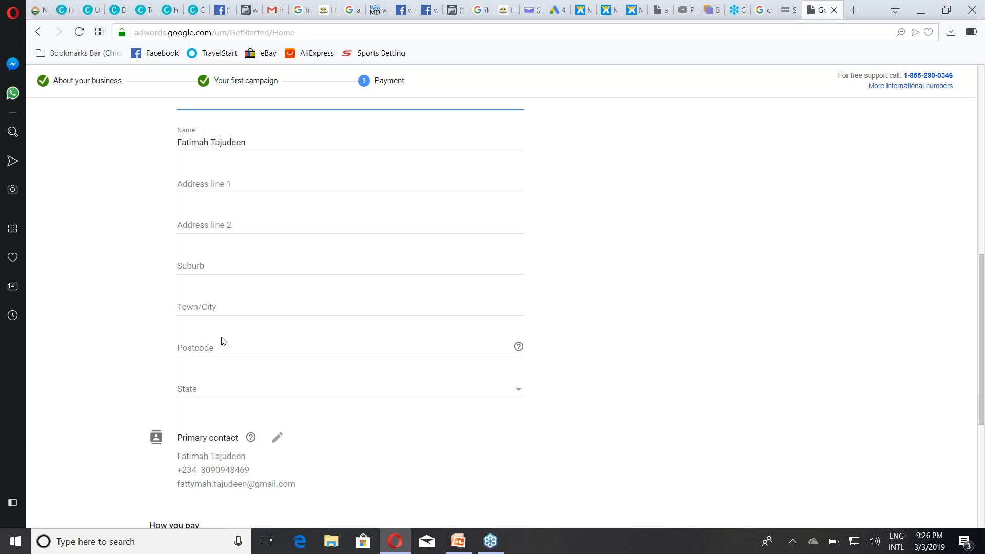
{"action": "left_click", "coordinate": [521, 392]}
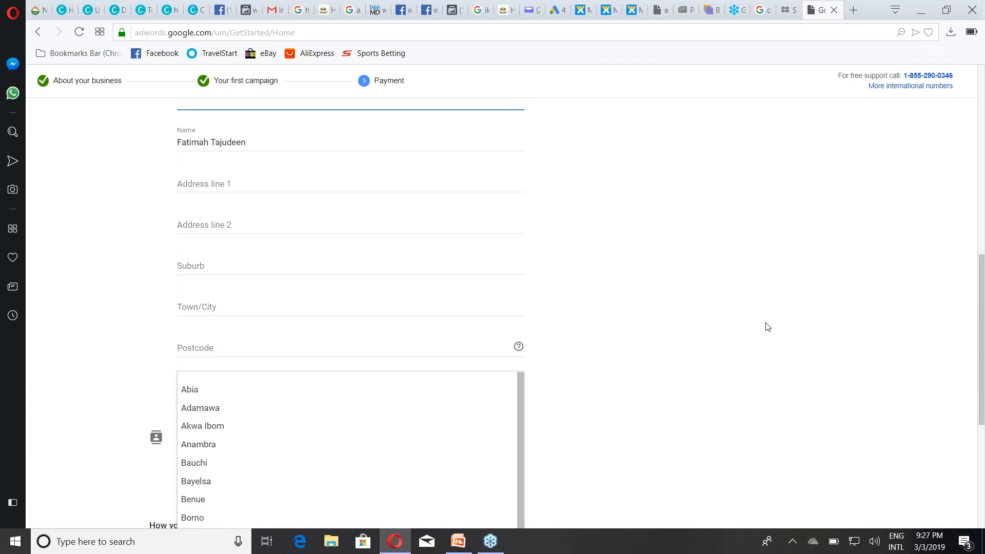
{"action": "left_click", "coordinate": [566, 344]}
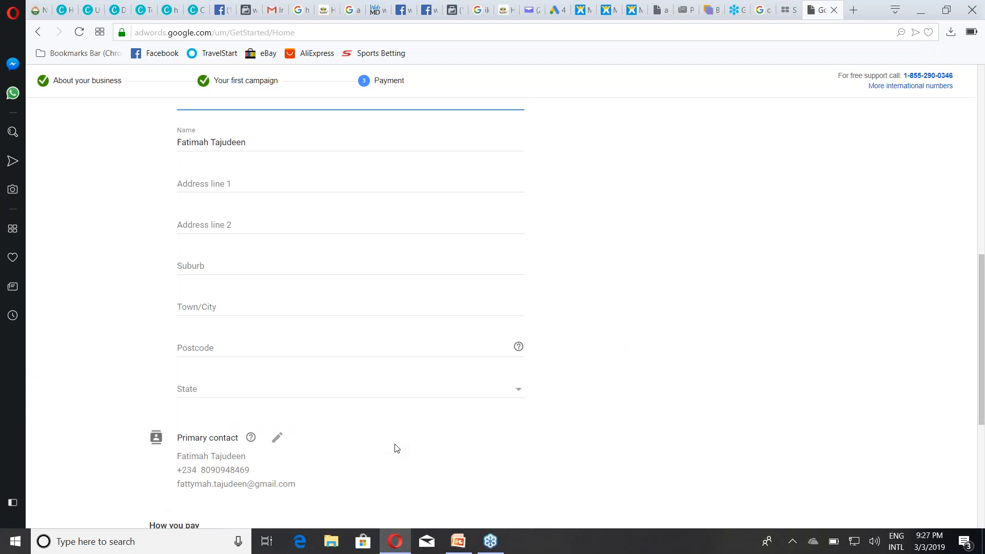
{"action": "left_click", "coordinate": [397, 449]}
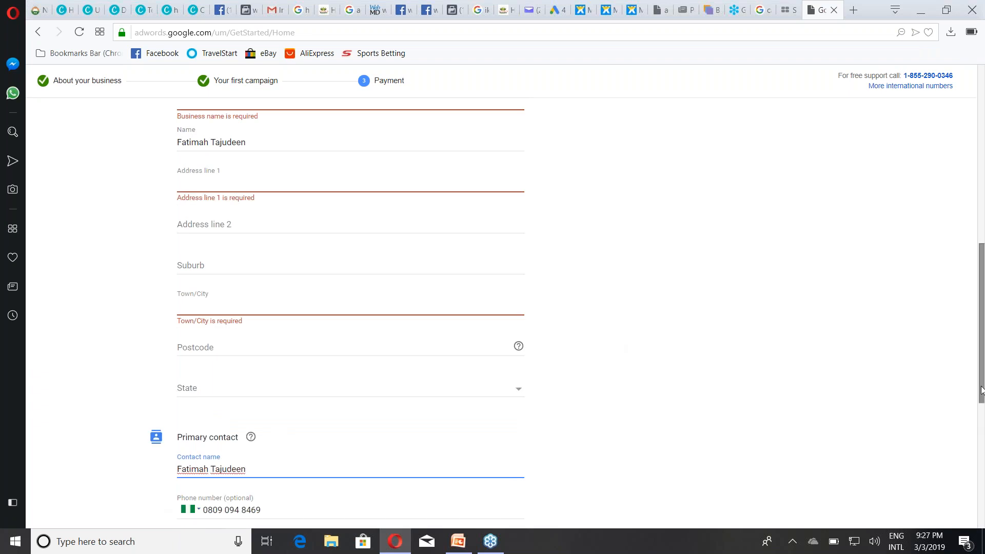
{"action": "left_click_drag", "start_coordinate": [982, 389], "coordinate": [982, 514]}
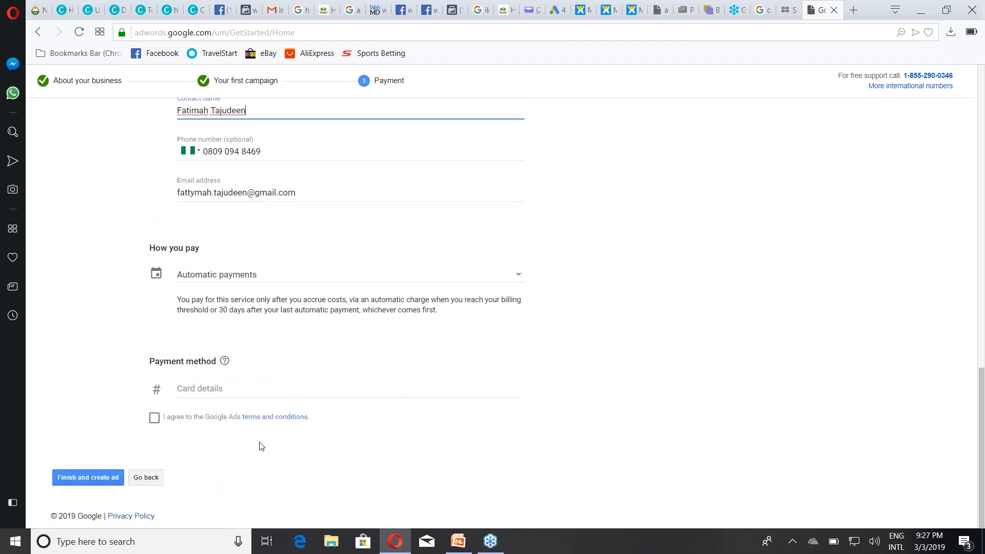
{"action": "left_click", "coordinate": [196, 390]}
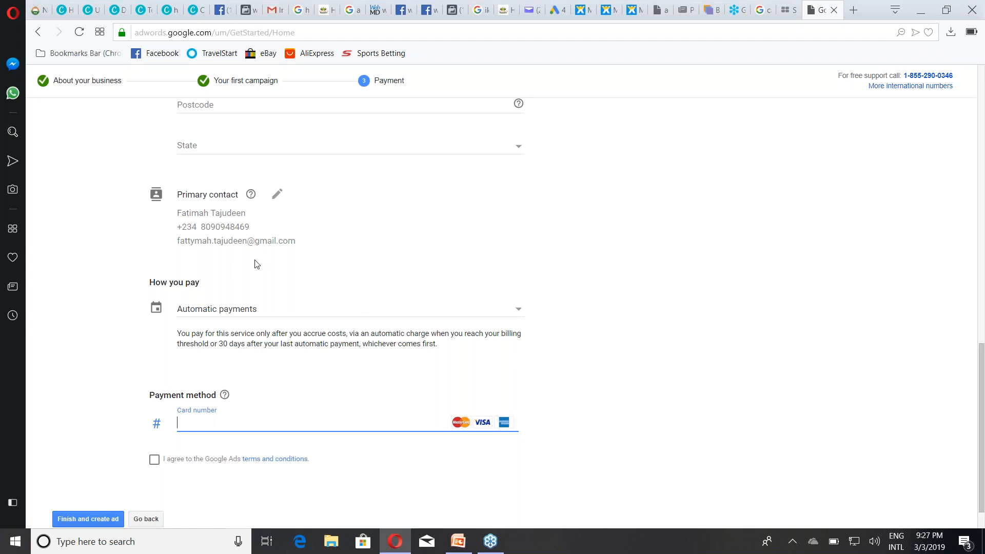
{"action": "left_click", "coordinate": [87, 520]}
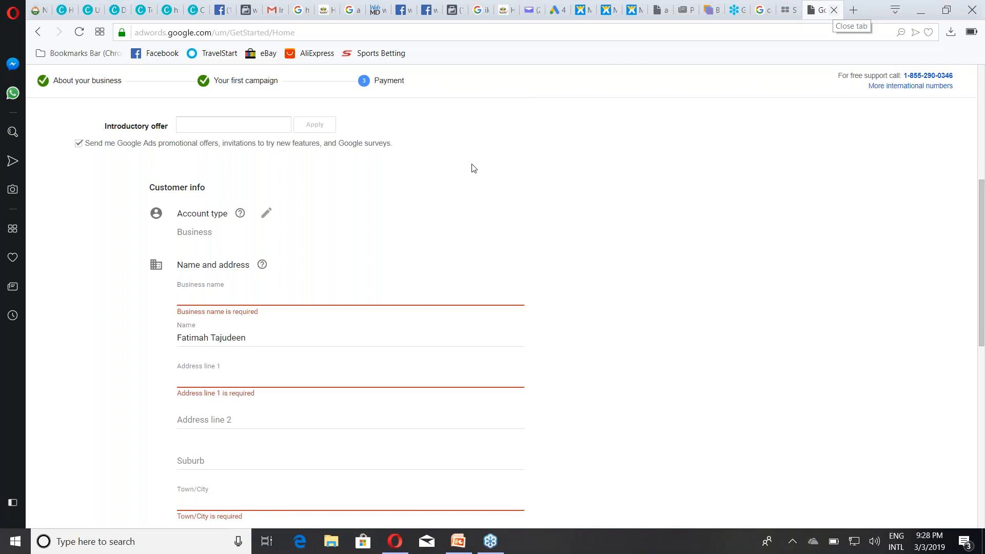
Step: Close the sign-up page with its payment form and go to ads.google.com from the start page
{"action": "left_click", "coordinate": [835, 14]}
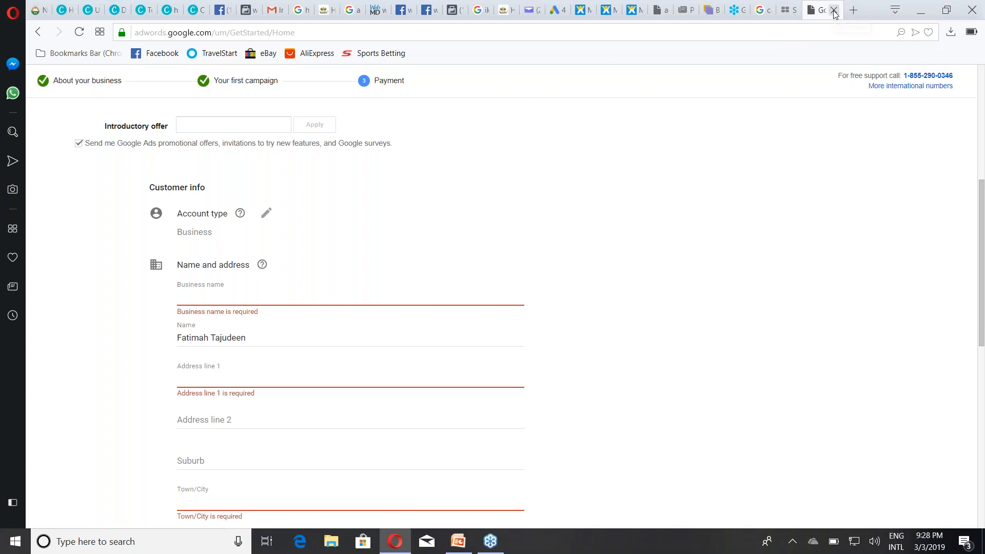
{"action": "left_click", "coordinate": [835, 14]}
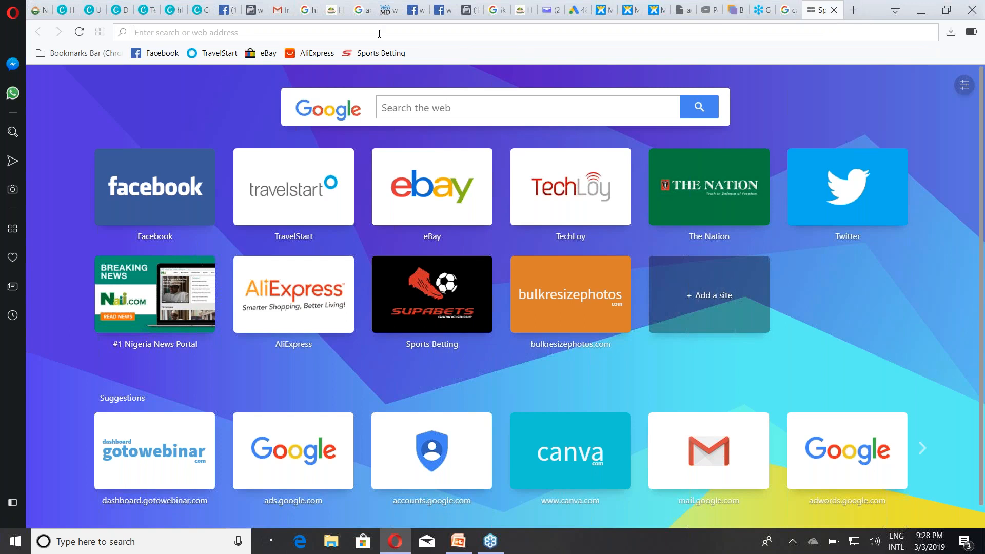
{"action": "type", "text": "ads.g"}
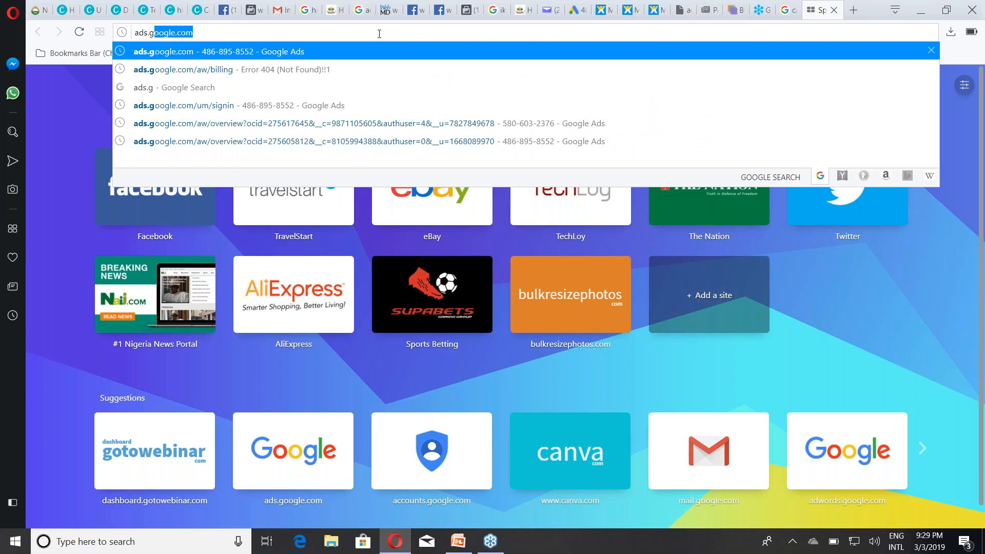
{"action": "type", "text": "oogle"}
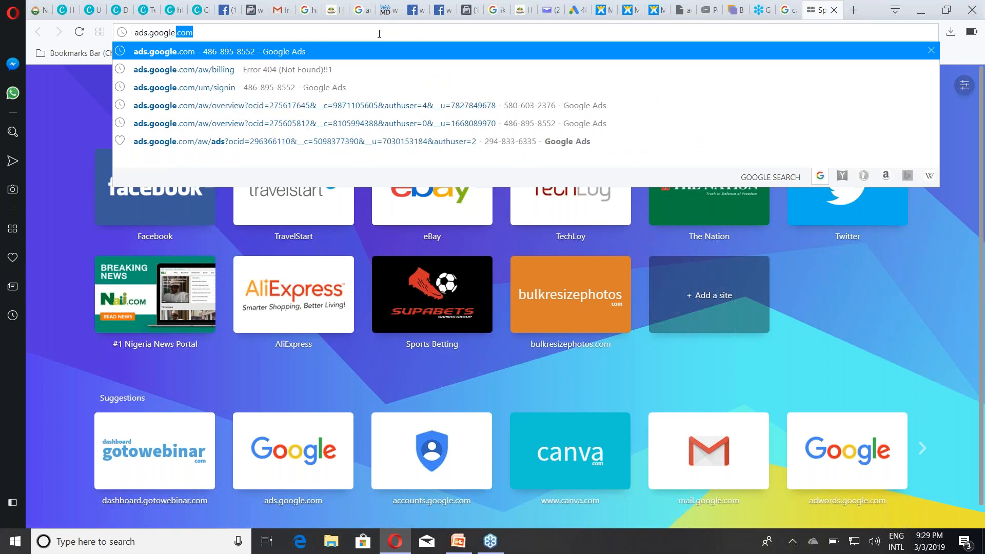
{"action": "key", "text": "Return"}
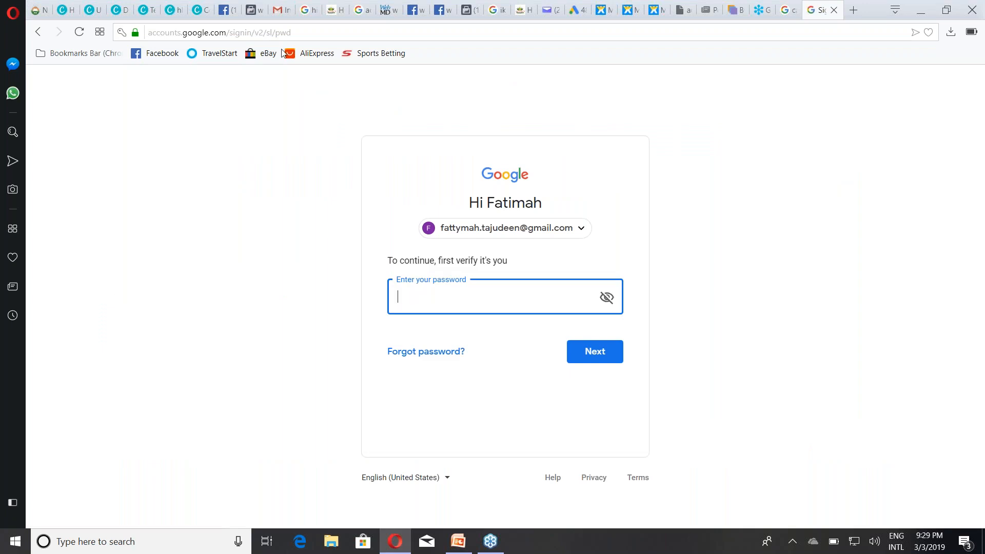
Step: Sign in to the third listed Google account with its account password and finish the recovery-options prompt without updating anything
{"action": "left_click", "coordinate": [583, 232]}
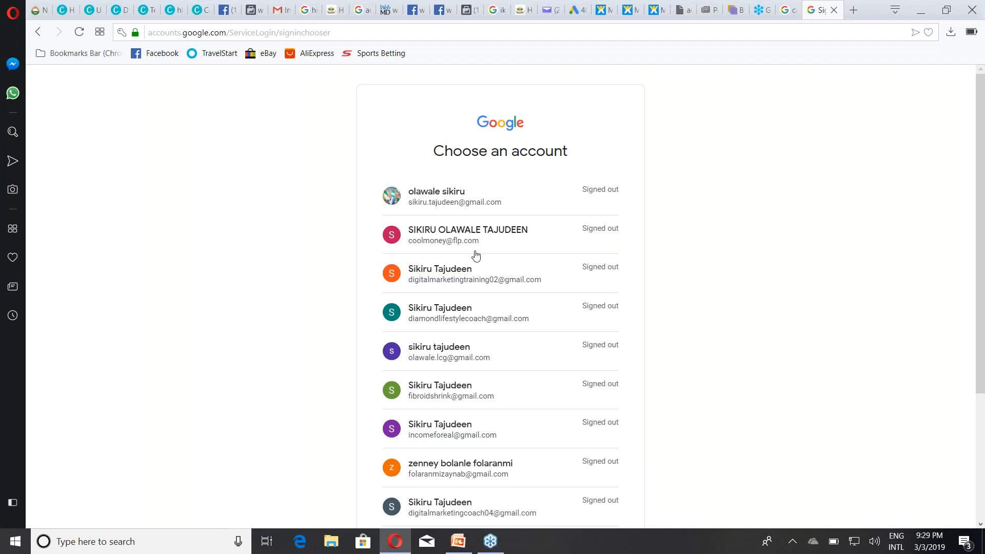
{"action": "left_click", "coordinate": [483, 276]}
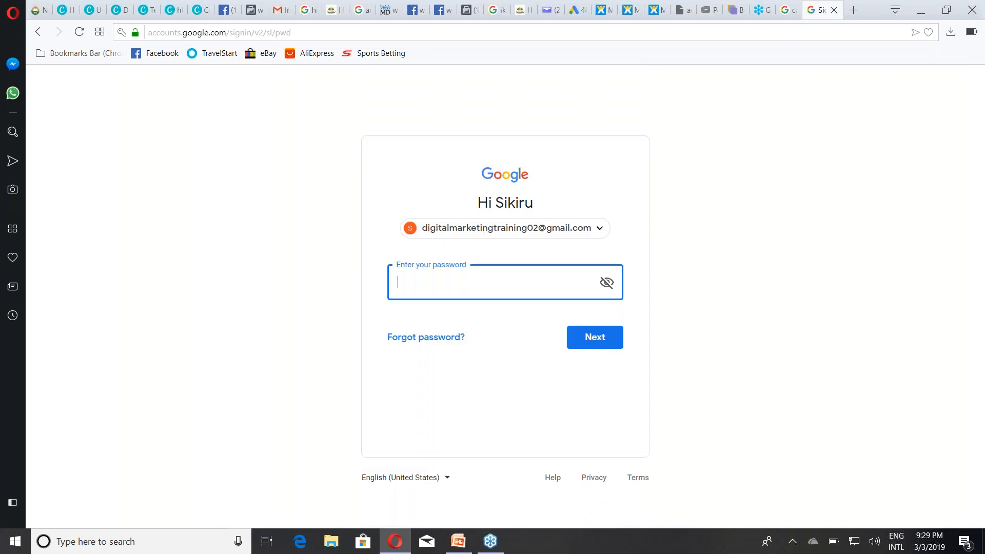
{"action": "type", "text": "**********"}
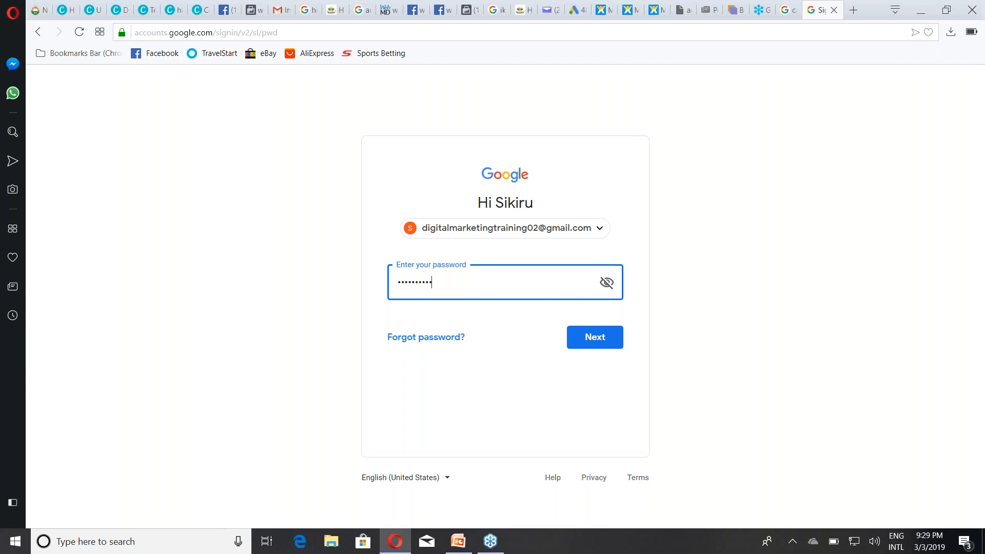
{"action": "left_click", "coordinate": [598, 336]}
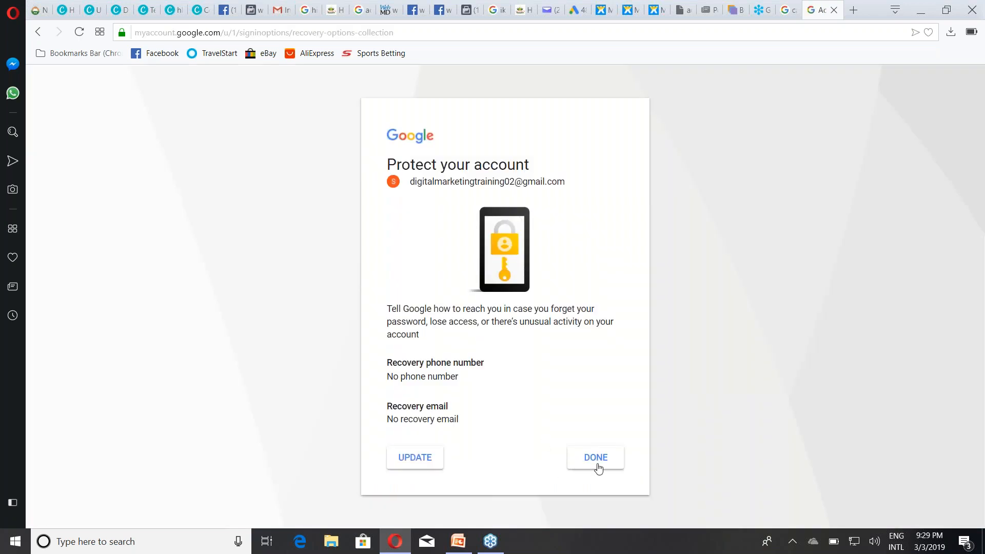
{"action": "left_click", "coordinate": [598, 468]}
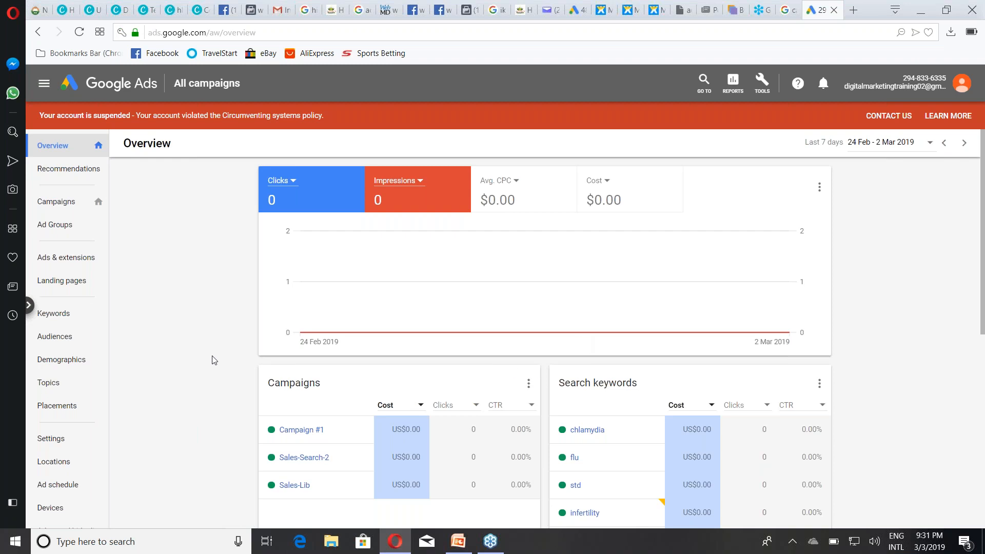
Step: Look through the account overview, examining its campaigns, search keywords, search ads and display ads
{"action": "scroll", "coordinate": [214, 360], "scroll_direction": "down", "scroll_amount": 3}
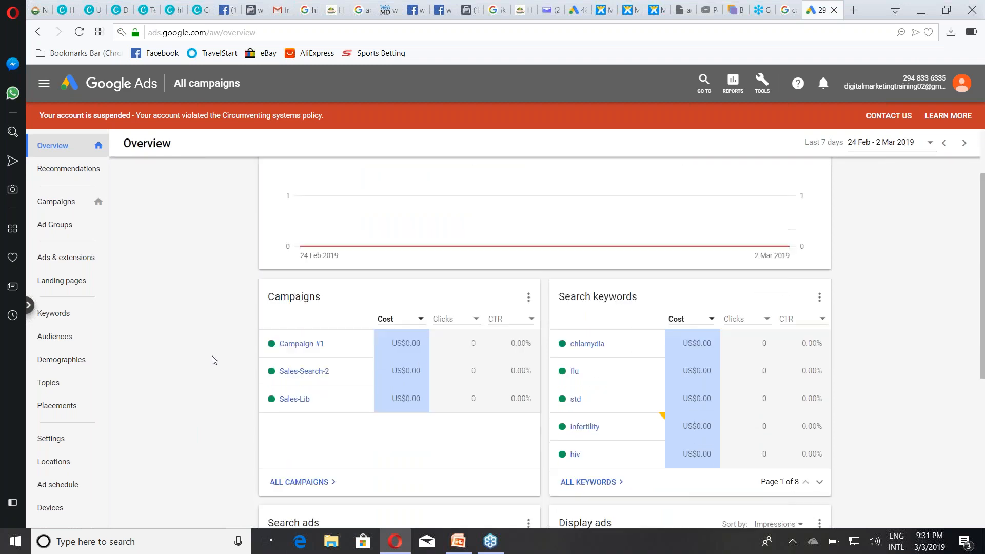
{"action": "scroll", "coordinate": [214, 360], "scroll_direction": "down", "scroll_amount": 1}
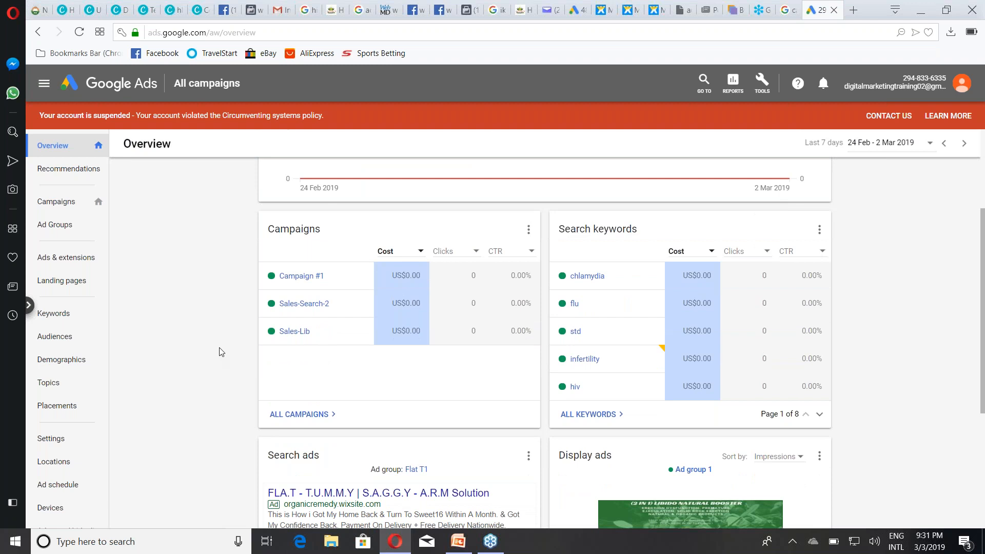
{"action": "mouse_move", "coordinate": [314, 279]}
{"action": "scroll", "coordinate": [216, 354], "scroll_direction": "down", "scroll_amount": 2}
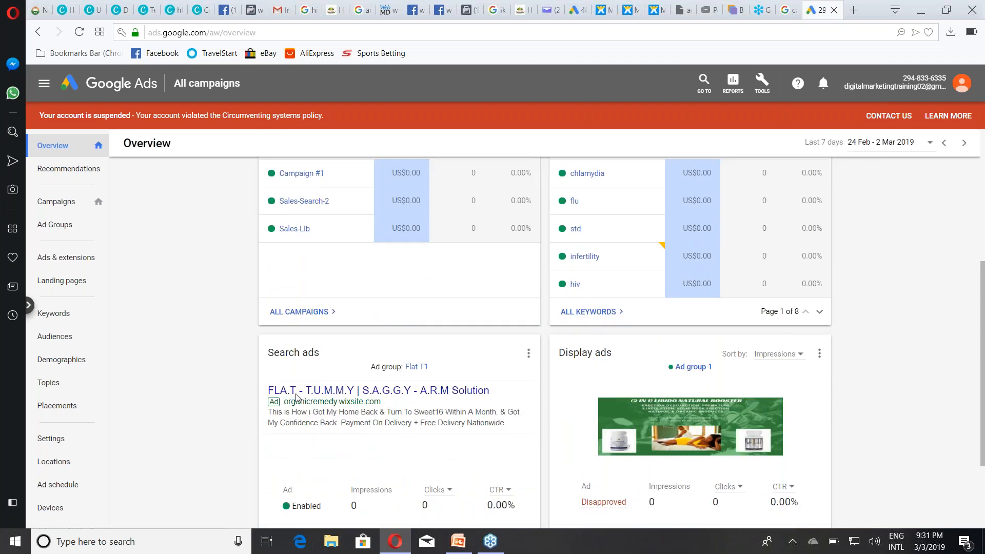
{"action": "mouse_move", "coordinate": [283, 424]}
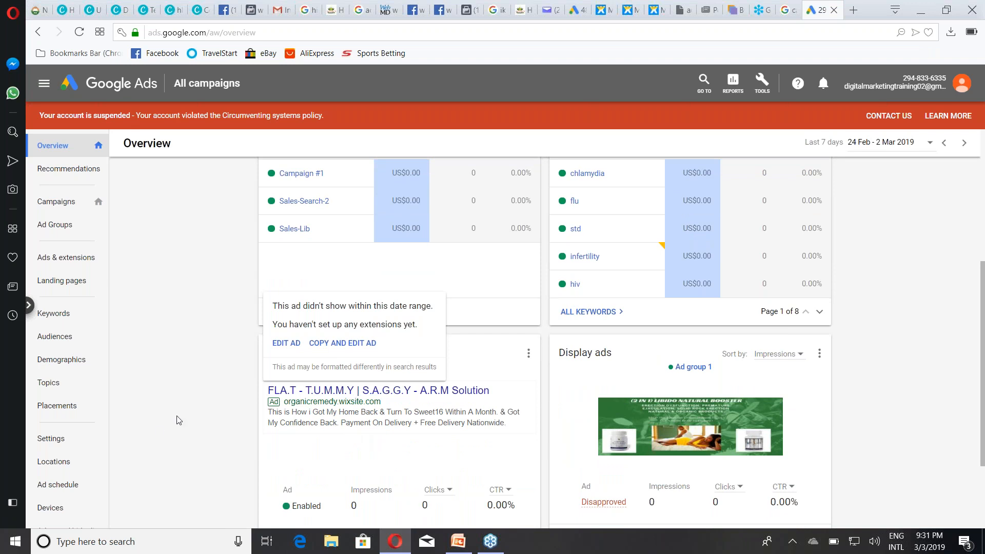
{"action": "mouse_move", "coordinate": [450, 390]}
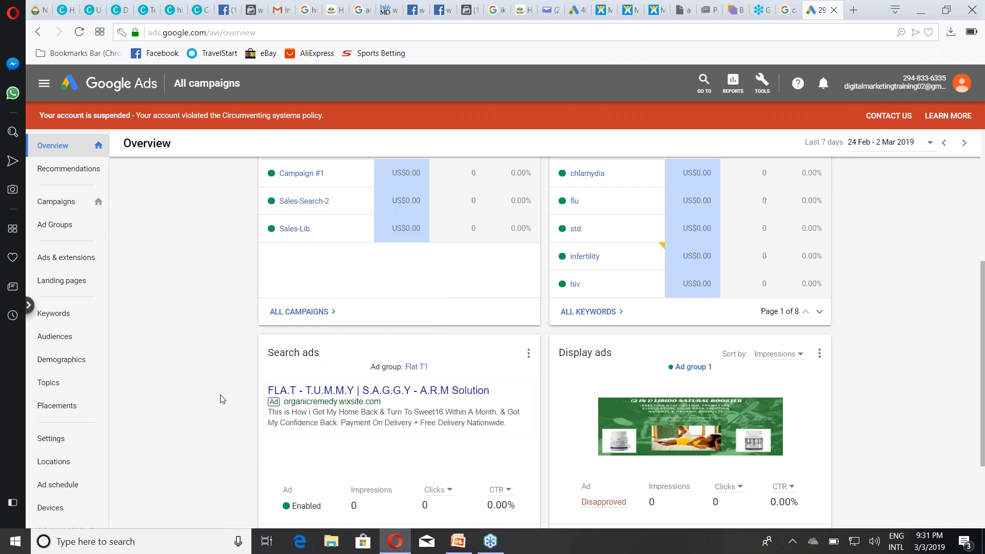
{"action": "scroll", "coordinate": [222, 399], "scroll_direction": "down", "scroll_amount": 3}
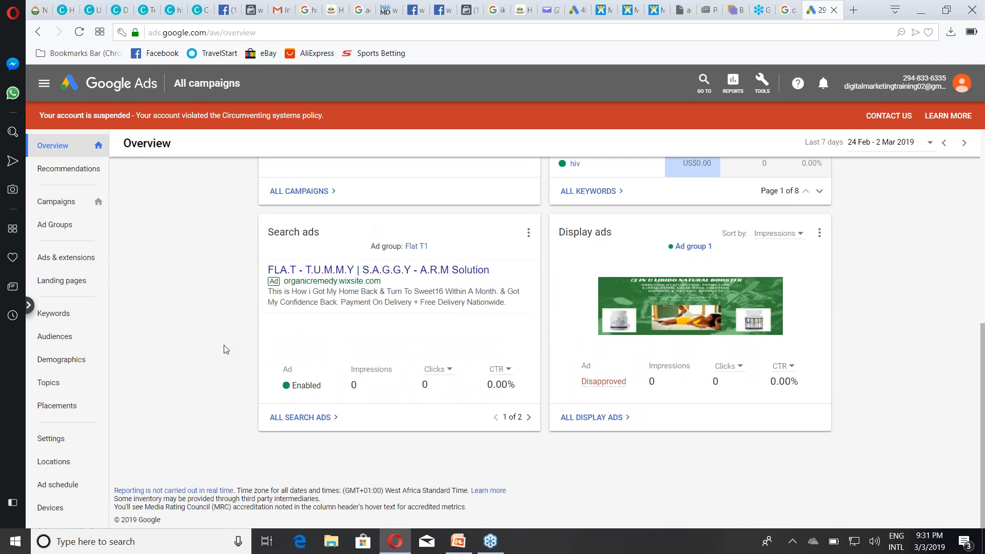
Step: Examine the overview's search keyword details and costs against the listed campaigns, and the status of the search and display ads
{"action": "scroll", "coordinate": [223, 349], "scroll_direction": "up", "scroll_amount": 1}
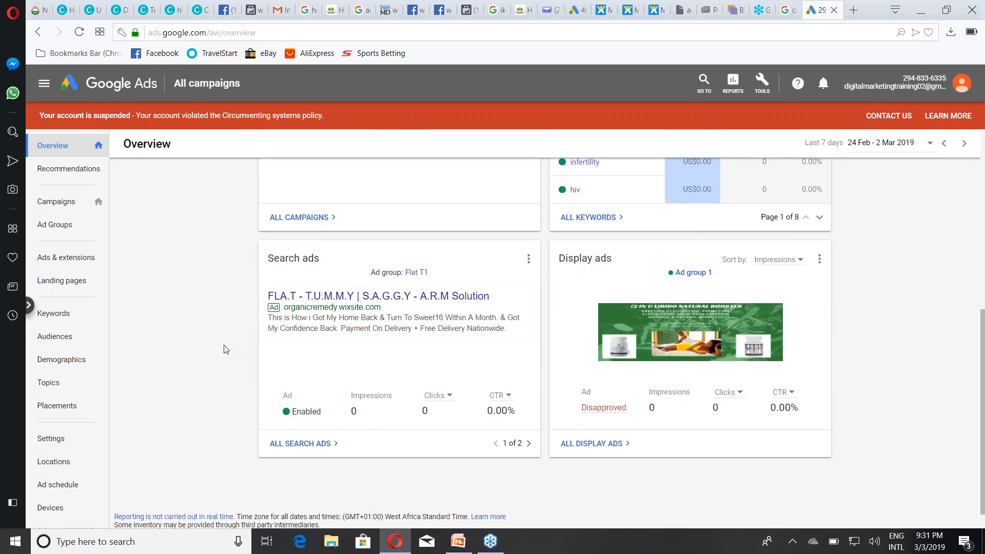
{"action": "scroll", "coordinate": [223, 350], "scroll_direction": "up", "scroll_amount": 5}
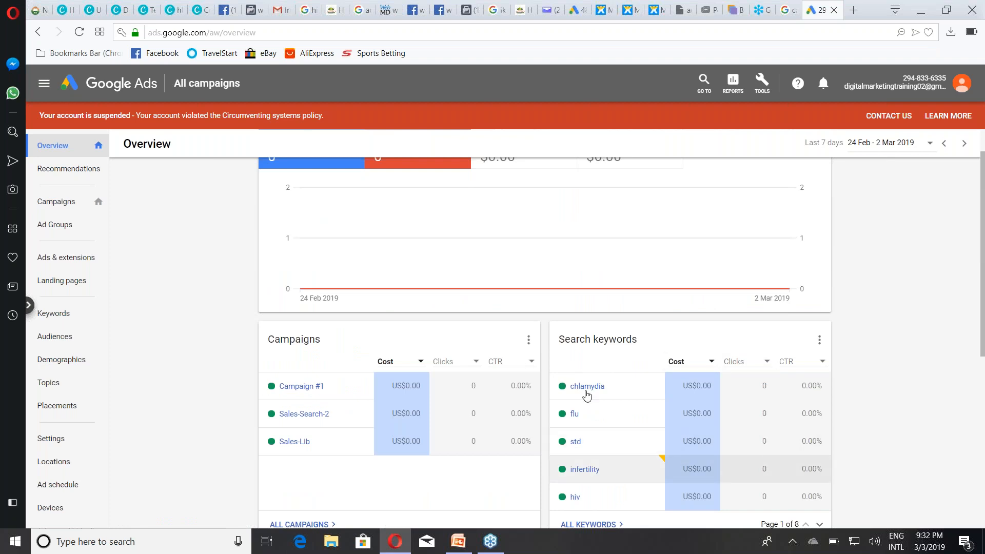
{"action": "mouse_move", "coordinate": [588, 385]}
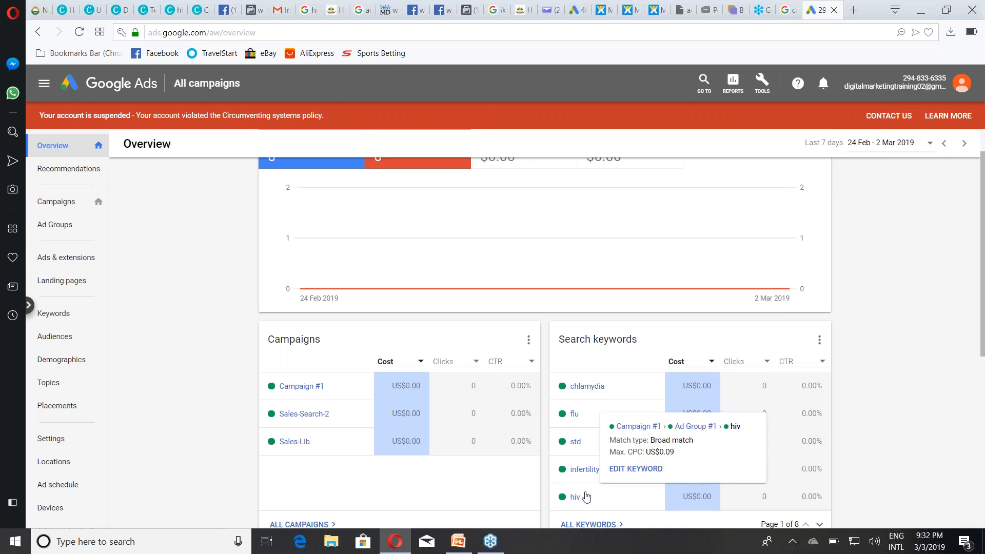
{"action": "left_click", "coordinate": [439, 486]}
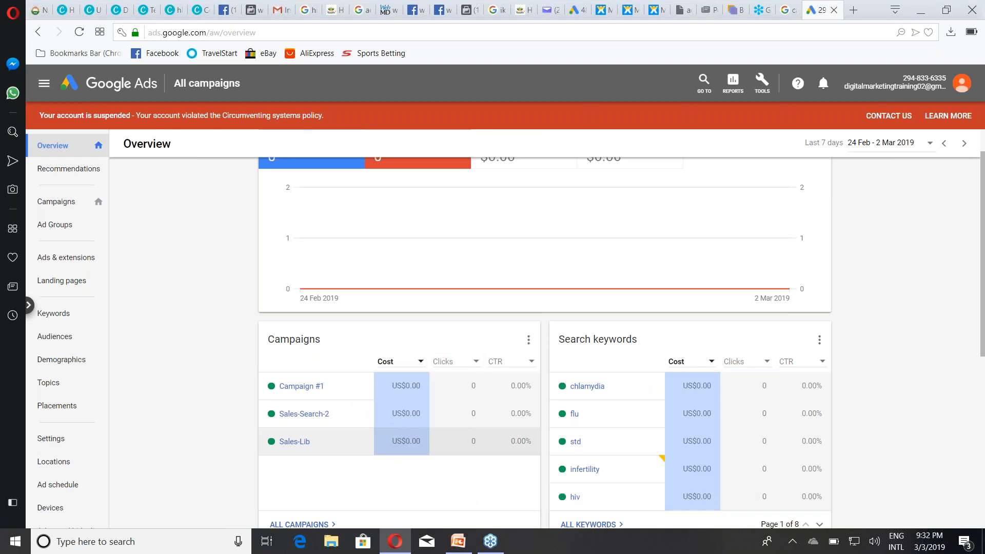
{"action": "scroll", "coordinate": [554, 328], "scroll_direction": "down", "scroll_amount": 2}
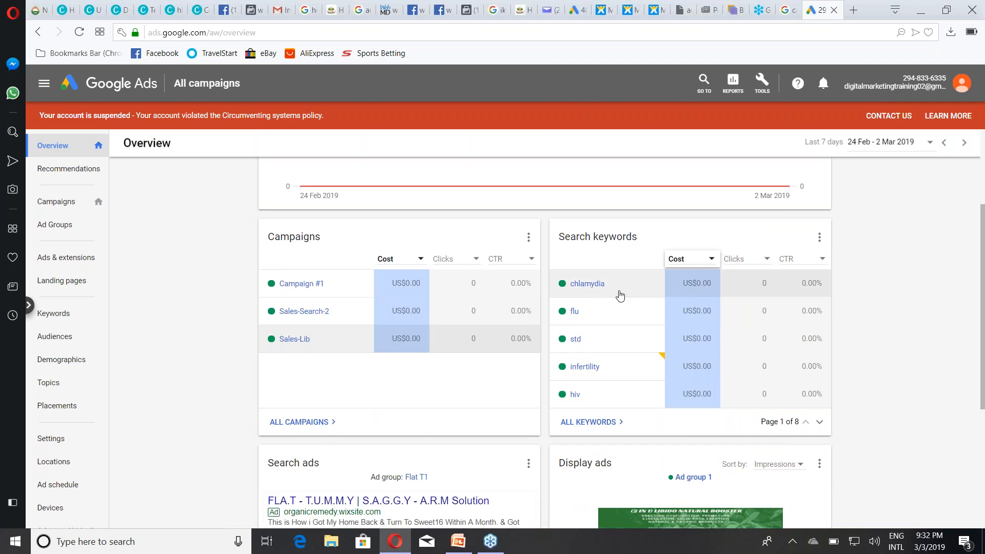
{"action": "mouse_move", "coordinate": [684, 300]}
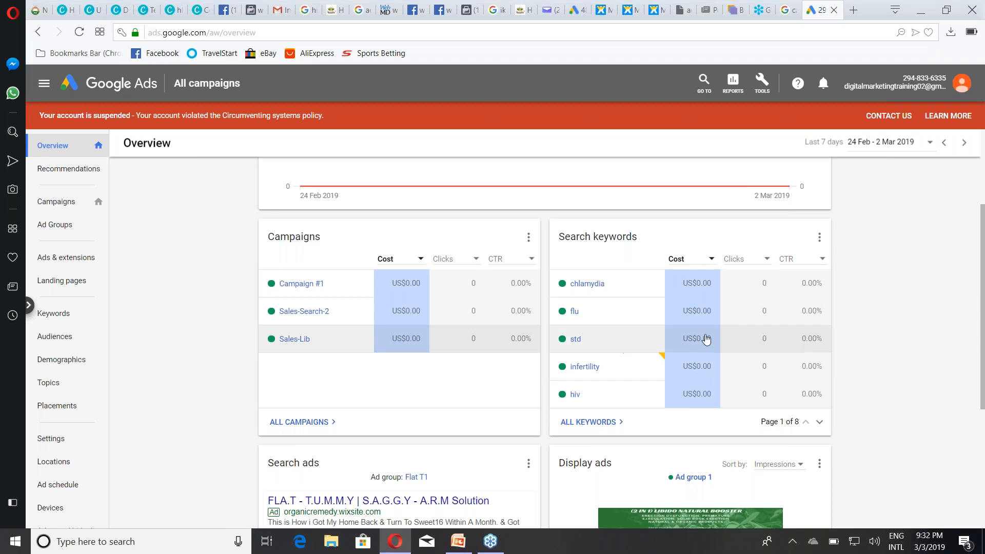
{"action": "mouse_move", "coordinate": [675, 393]}
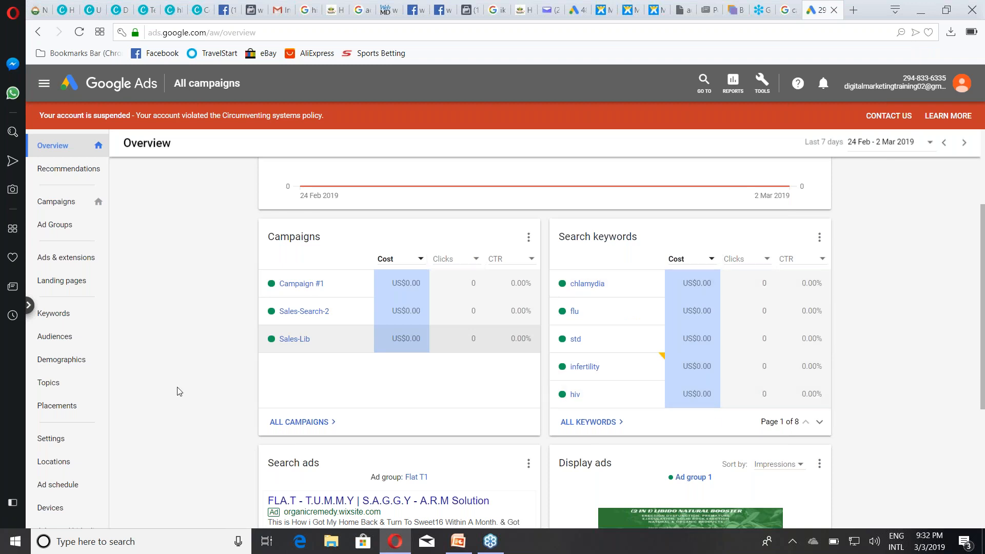
{"action": "scroll", "coordinate": [179, 392], "scroll_direction": "down", "scroll_amount": 4}
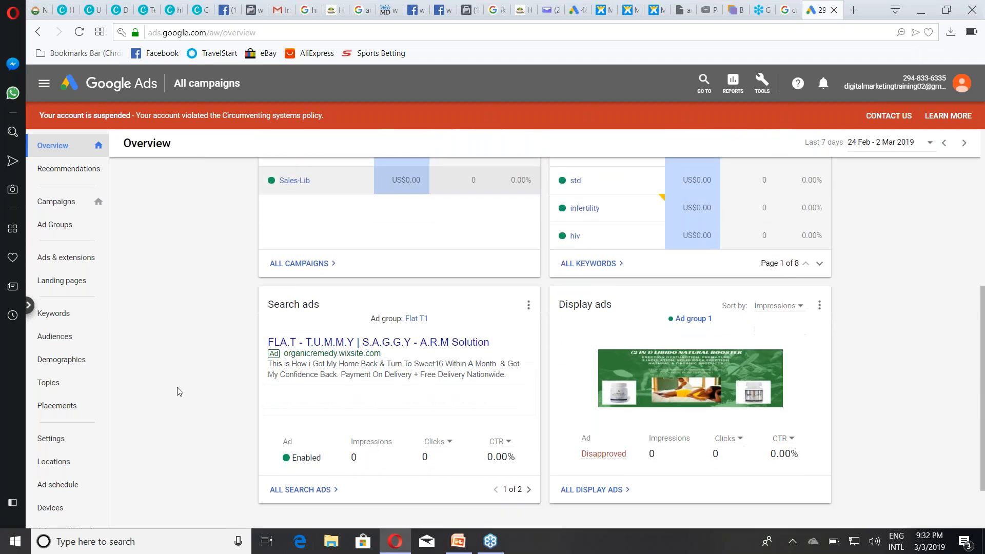
{"action": "mouse_move", "coordinate": [662, 327]}
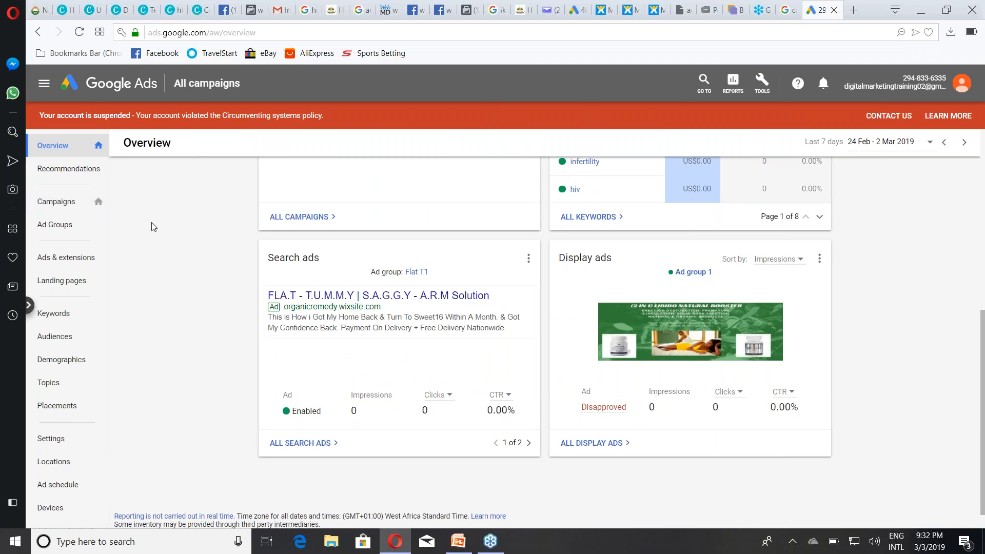
Step: Start a new campaign from the account's campaign list and choose Sales as its goal
{"action": "left_click", "coordinate": [77, 203]}
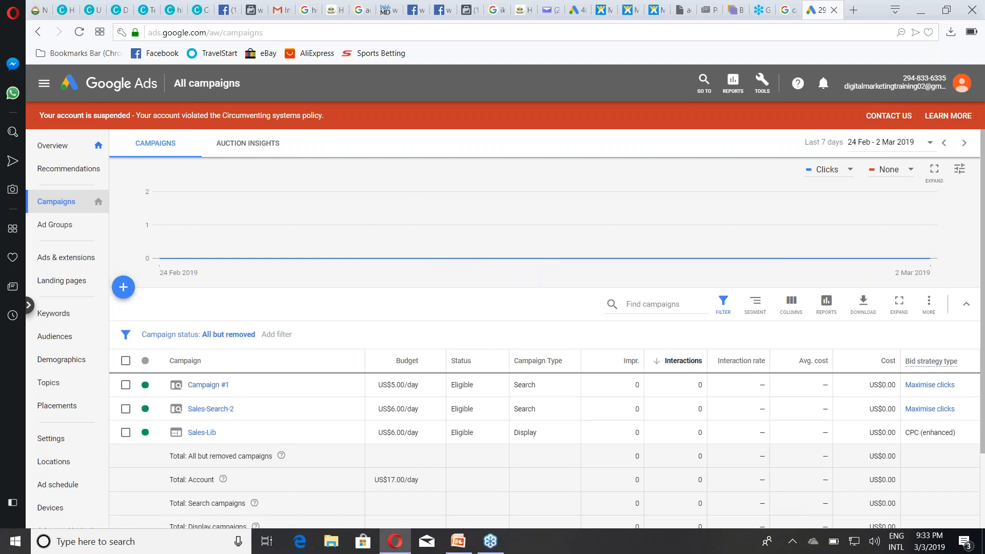
{"action": "left_click", "coordinate": [124, 292]}
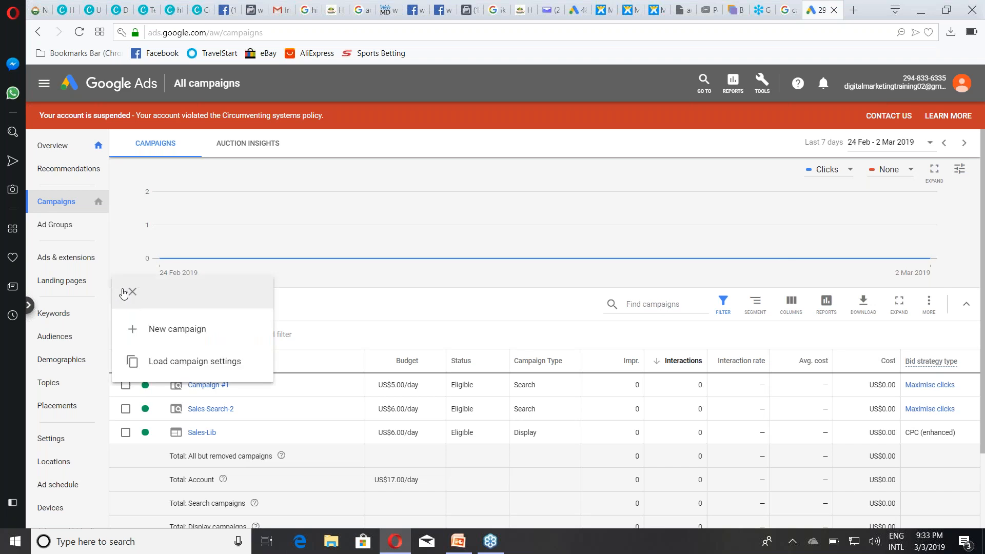
{"action": "left_click", "coordinate": [177, 329]}
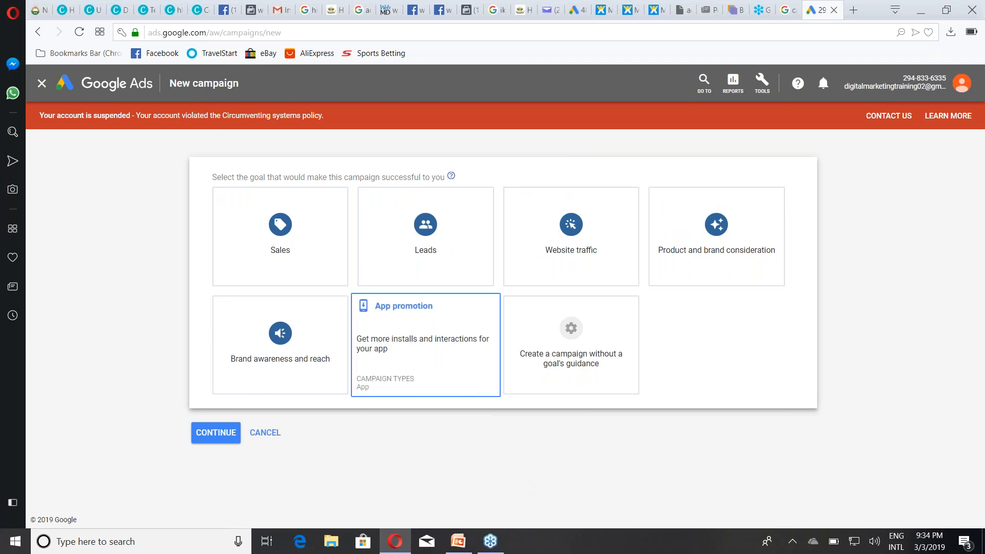
{"action": "left_click", "coordinate": [567, 369]}
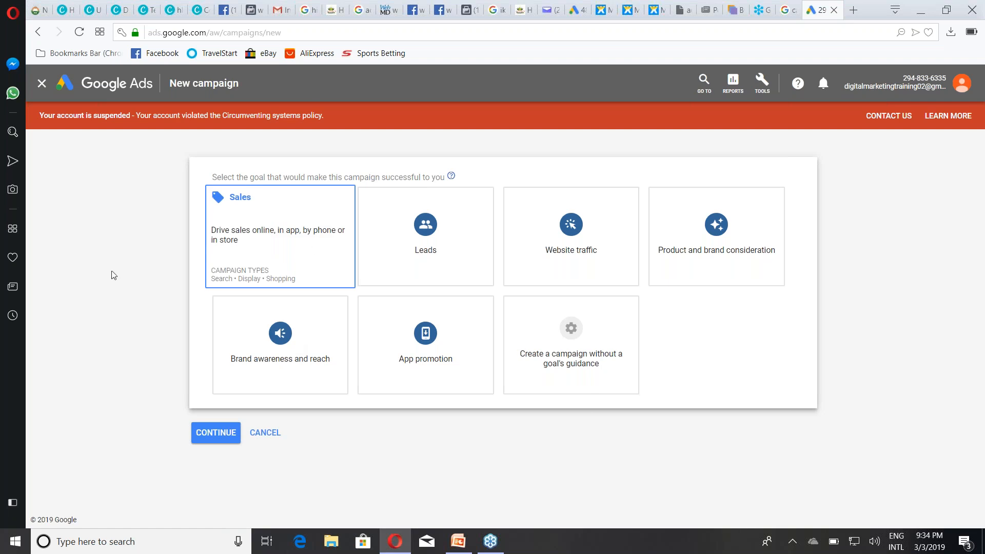
{"action": "left_click", "coordinate": [255, 249]}
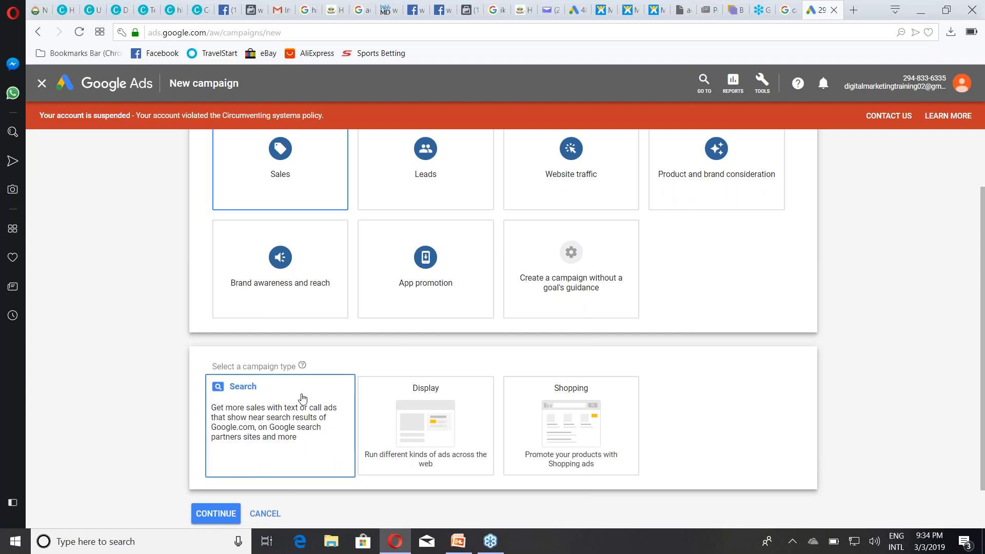
Step: Compare the Search, Display and Shopping campaign types and select Display for the Sales campaign
{"action": "left_click", "coordinate": [456, 420]}
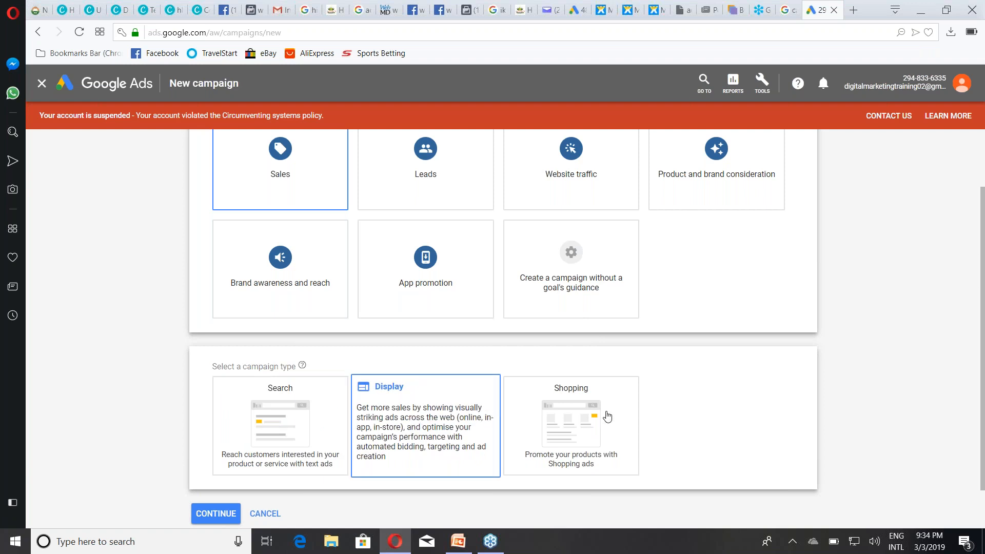
{"action": "left_click", "coordinate": [607, 417]}
{"action": "left_click", "coordinate": [436, 411]}
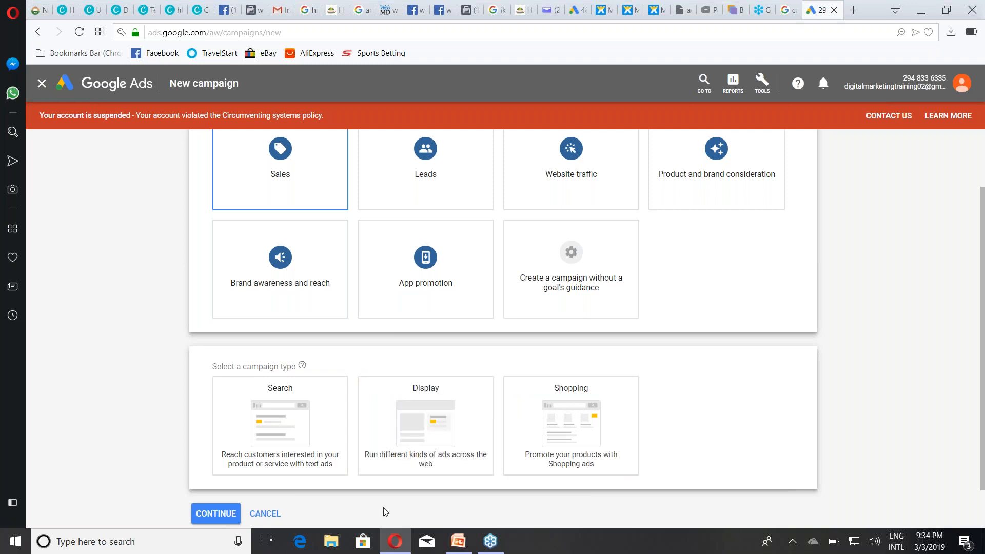
{"action": "left_click", "coordinate": [262, 426]}
{"action": "left_click", "coordinate": [471, 393]}
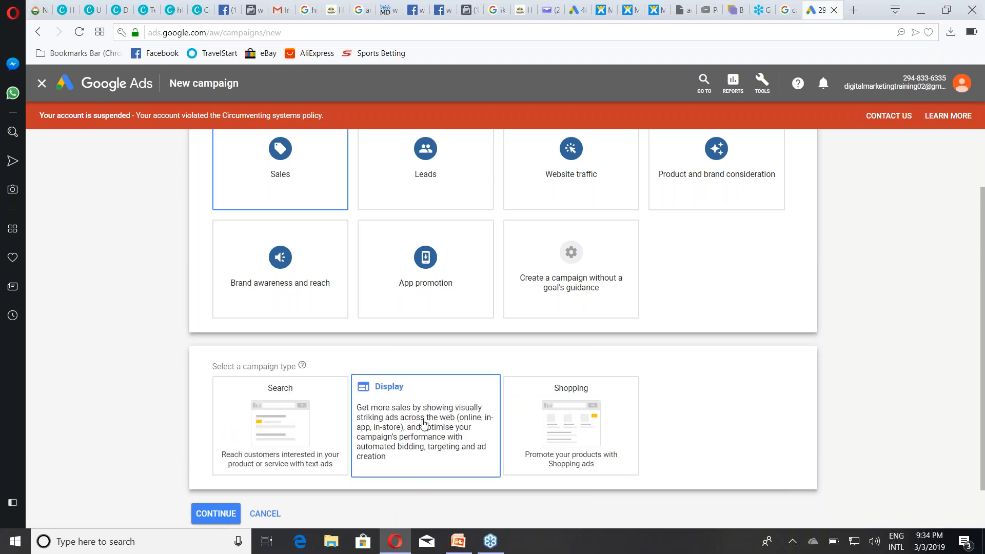
{"action": "left_click", "coordinate": [419, 397]}
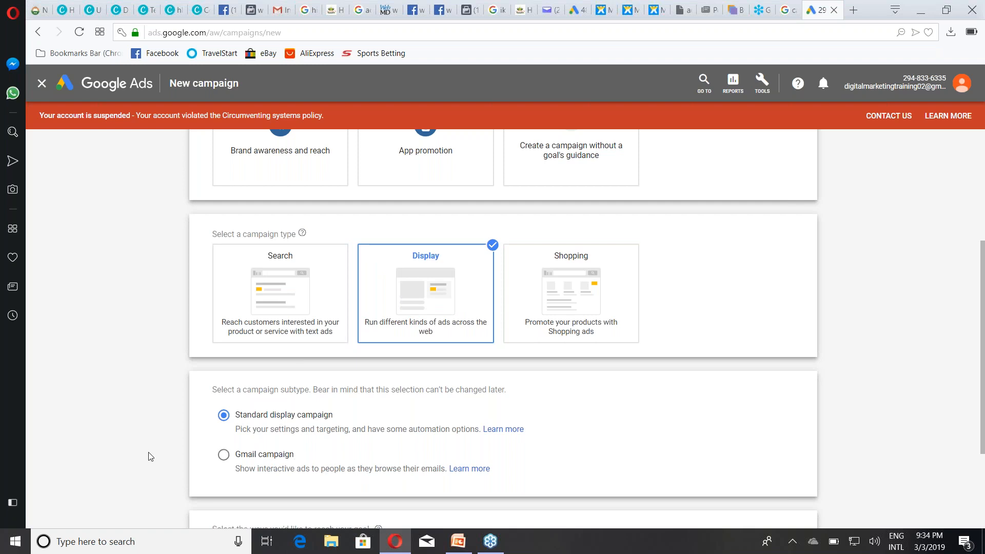
Step: Keep the Standard display campaign subtype, enter fitpro.flp.com as the business's website and continue to the campaign settings
{"action": "scroll", "coordinate": [148, 457], "scroll_direction": "down", "scroll_amount": 3}
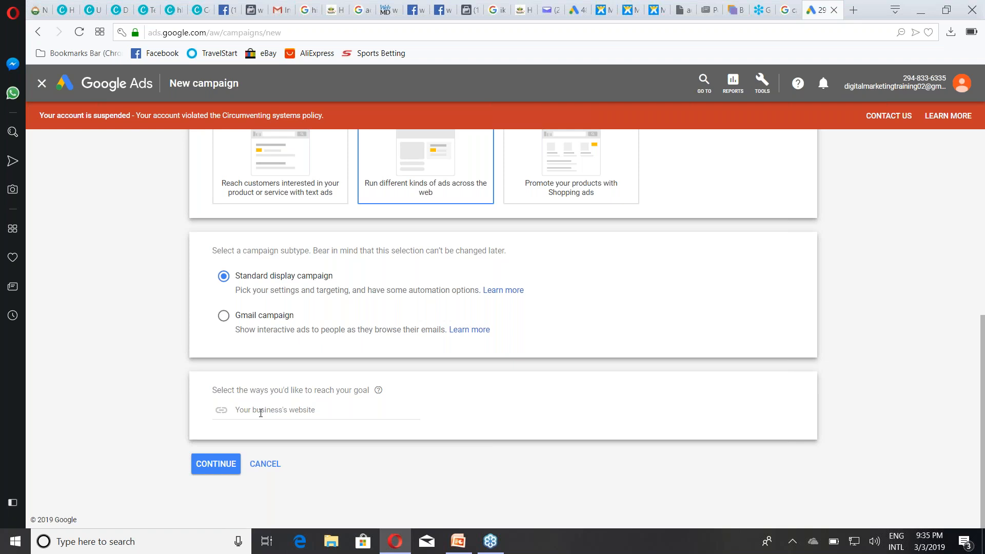
{"action": "left_click", "coordinate": [260, 413]}
{"action": "type", "text": "fitpro.flp.com"}
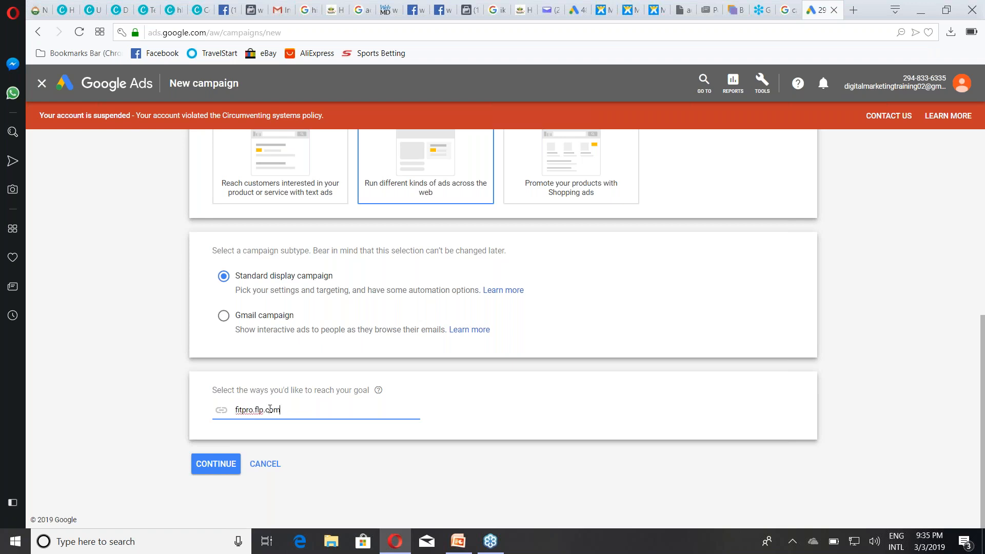
{"action": "left_click", "coordinate": [223, 472]}
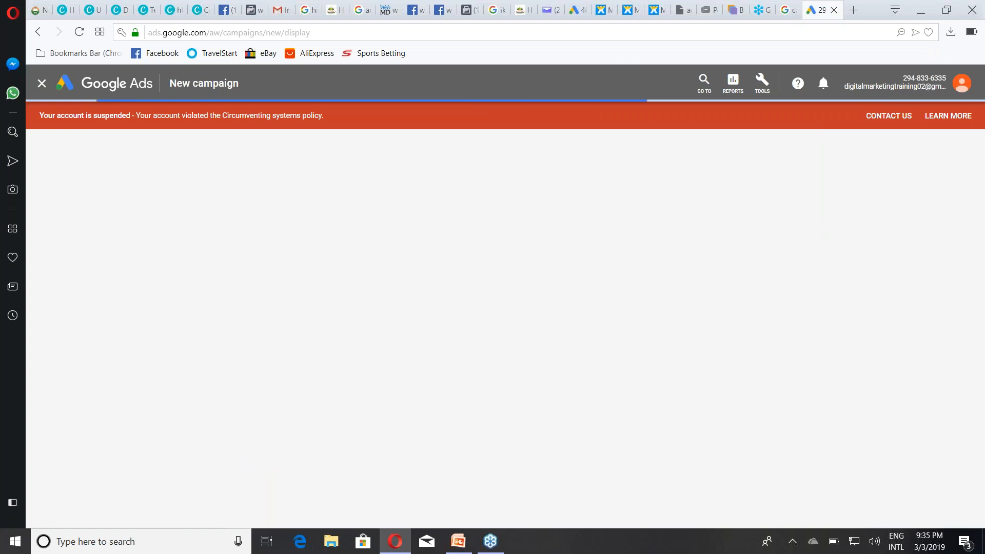
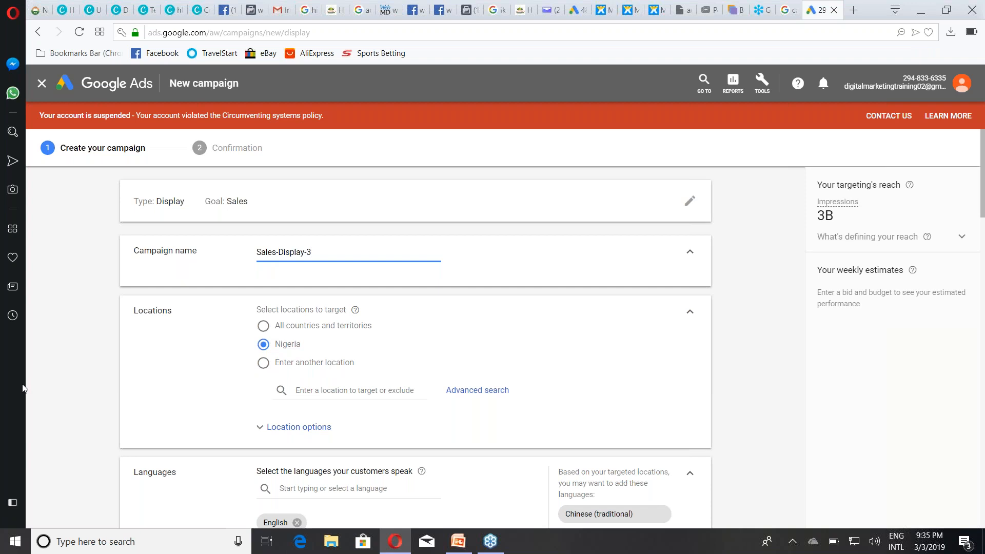
Step: Keep the default campaign name, location, language and bidding settings, and set the average daily budget to US$5
{"action": "left_click", "coordinate": [51, 396]}
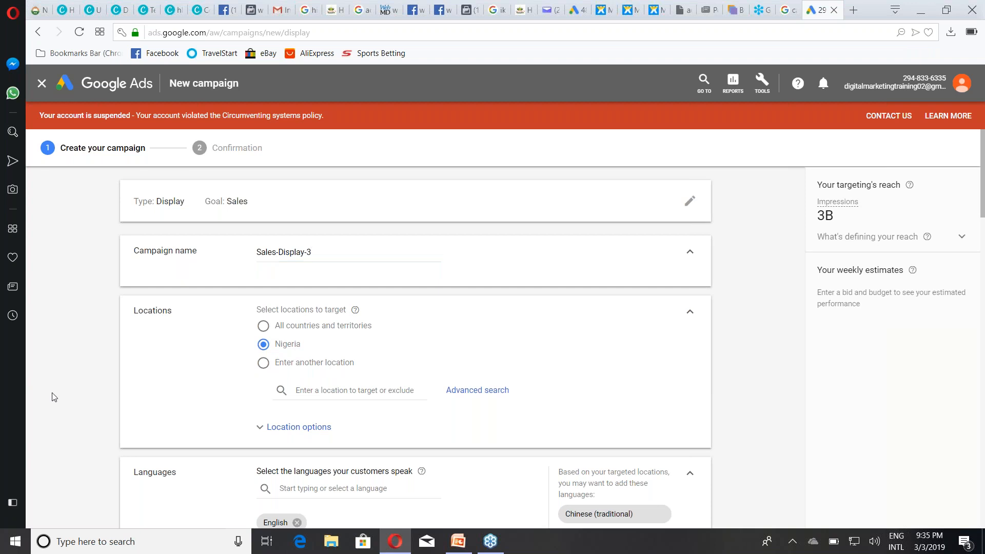
{"action": "scroll", "coordinate": [52, 397], "scroll_direction": "down", "scroll_amount": 3}
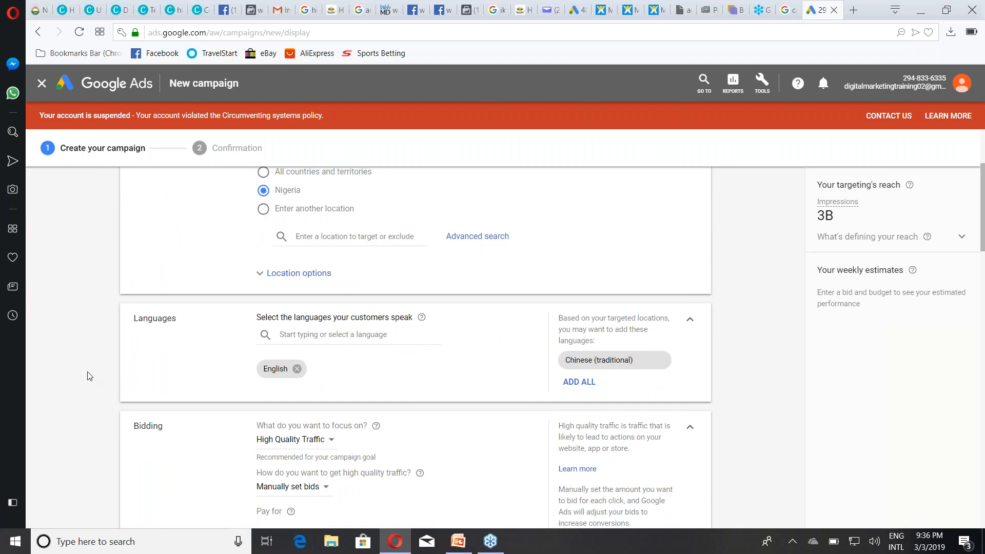
{"action": "scroll", "coordinate": [89, 376], "scroll_direction": "down", "scroll_amount": 3}
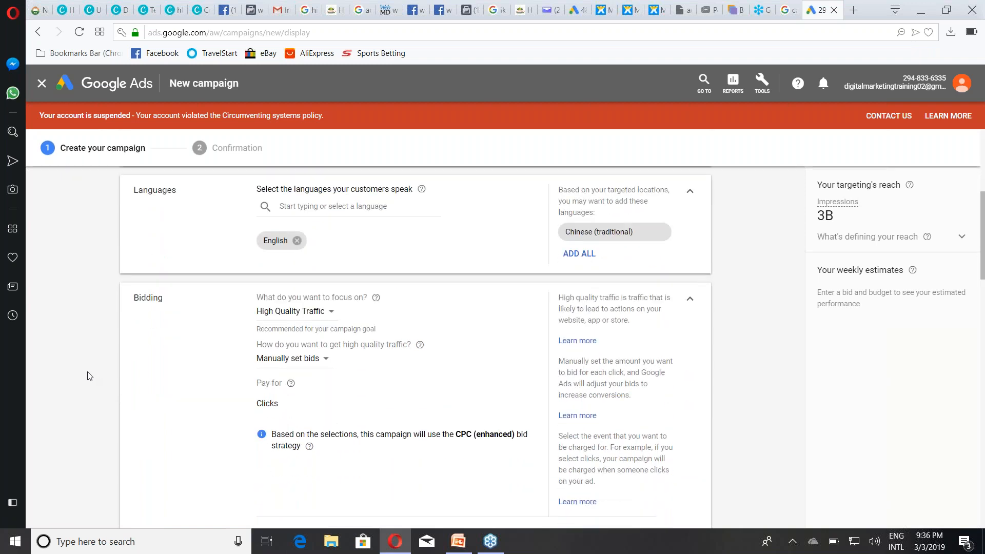
{"action": "scroll", "coordinate": [90, 376], "scroll_direction": "down", "scroll_amount": 1}
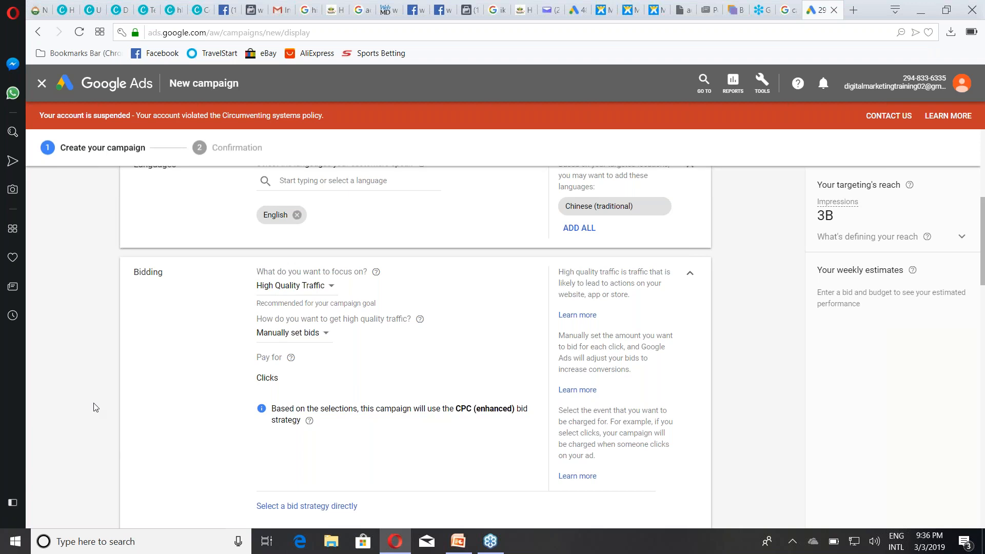
{"action": "scroll", "coordinate": [94, 408], "scroll_direction": "down", "scroll_amount": 5}
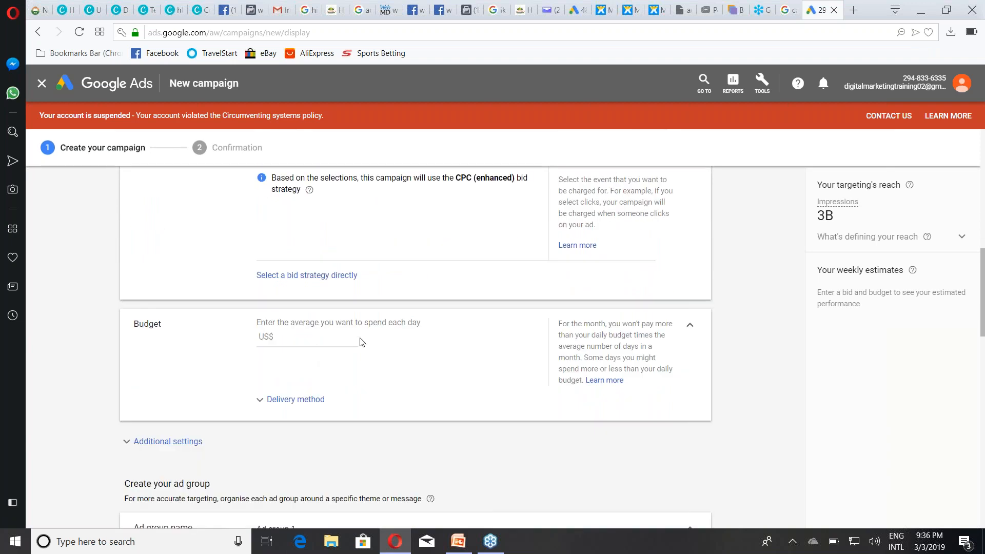
{"action": "left_click", "coordinate": [298, 336]}
{"action": "type", "text": "5"}
{"action": "left_click", "coordinate": [163, 375]}
Step: Restrict the ad group's gender targeting to Female by excluding Male and Unknown in the demographics
{"action": "scroll", "coordinate": [74, 381], "scroll_direction": "down", "scroll_amount": 4}
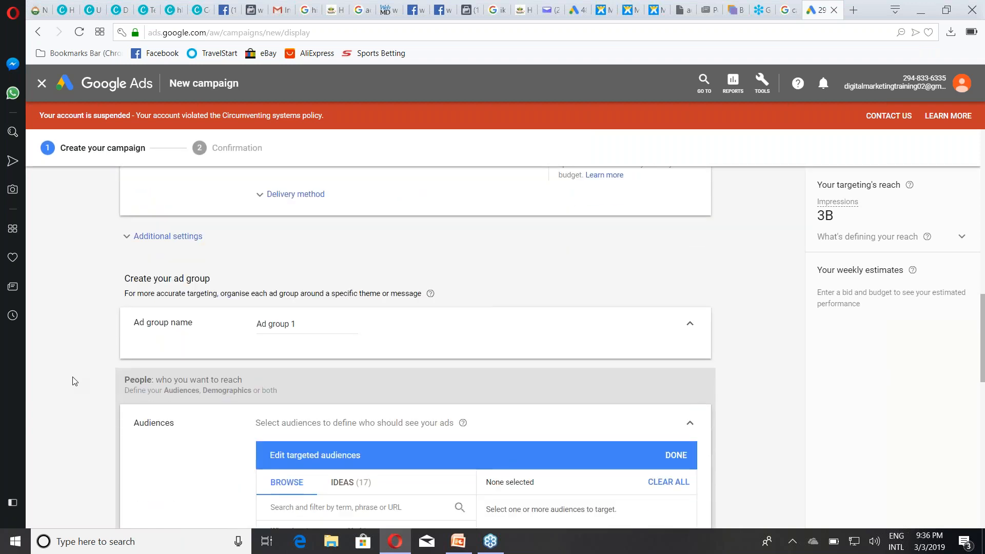
{"action": "scroll", "coordinate": [75, 381], "scroll_direction": "down", "scroll_amount": 1}
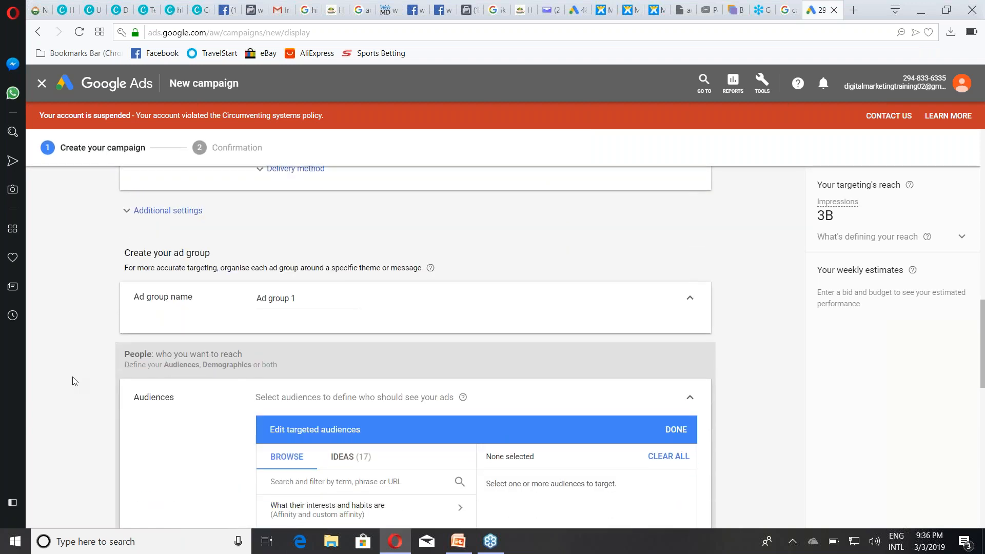
{"action": "scroll", "coordinate": [75, 381], "scroll_direction": "down", "scroll_amount": 1}
{"action": "scroll", "coordinate": [74, 381], "scroll_direction": "down", "scroll_amount": 3}
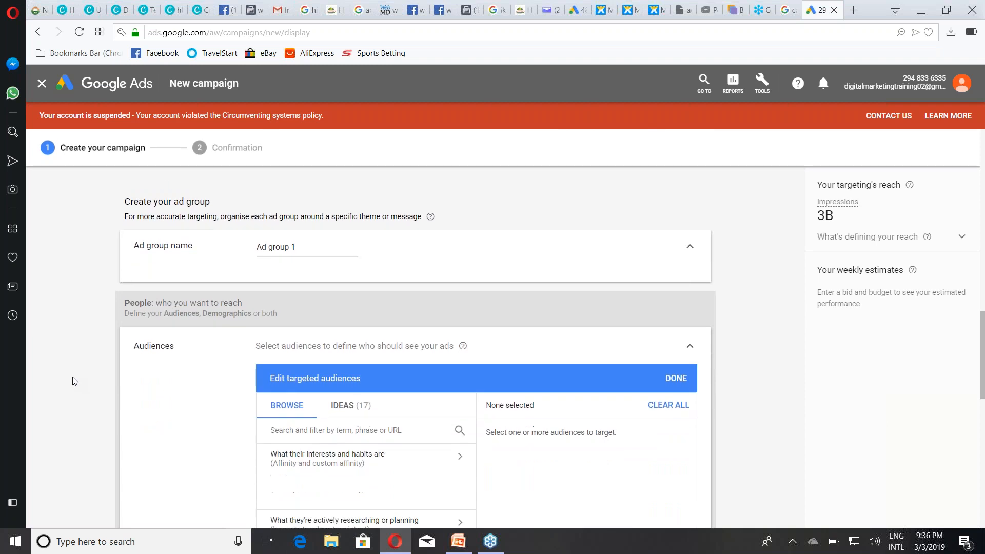
{"action": "scroll", "coordinate": [74, 381], "scroll_direction": "down", "scroll_amount": 1}
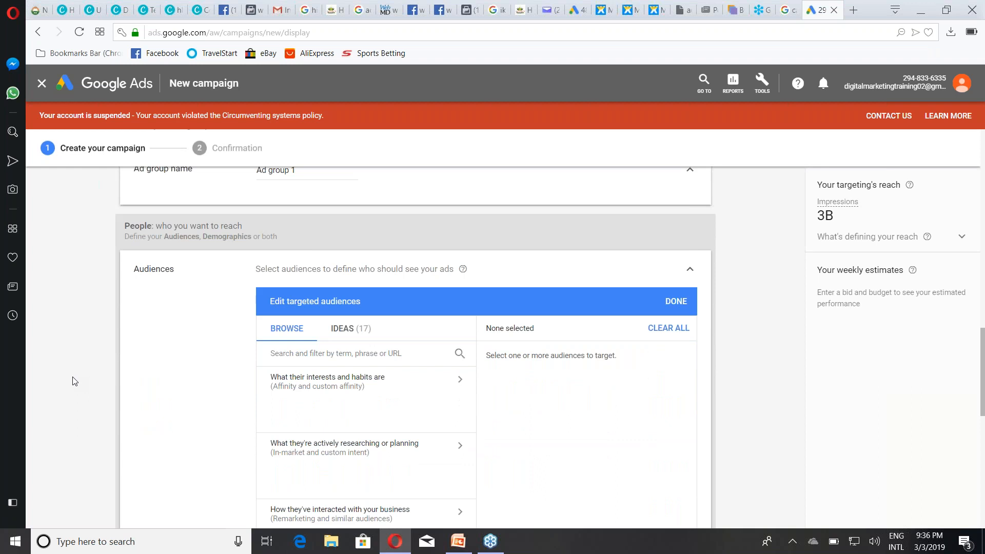
{"action": "scroll", "coordinate": [75, 381], "scroll_direction": "down", "scroll_amount": 2}
{"action": "scroll", "coordinate": [74, 381], "scroll_direction": "down", "scroll_amount": 1}
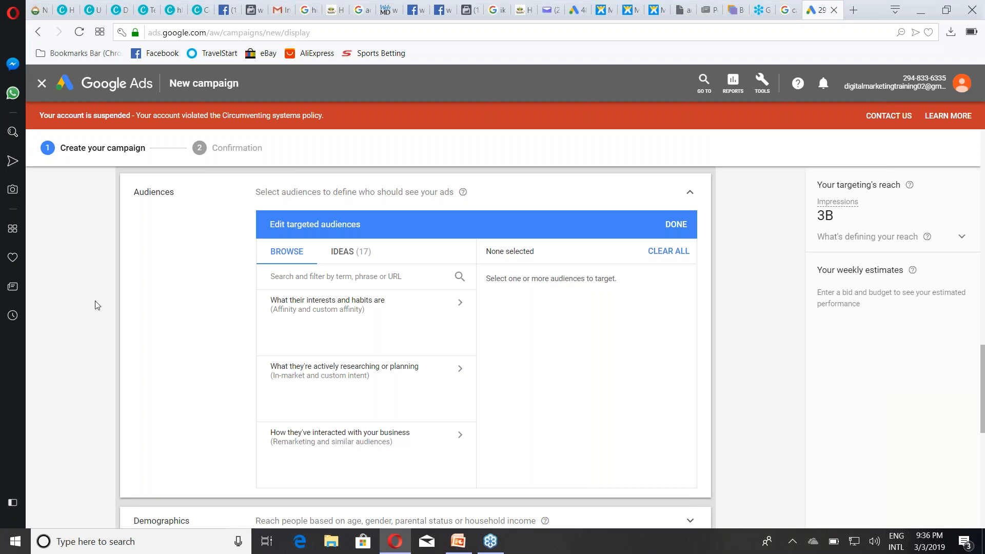
{"action": "scroll", "coordinate": [94, 305], "scroll_direction": "down", "scroll_amount": 4}
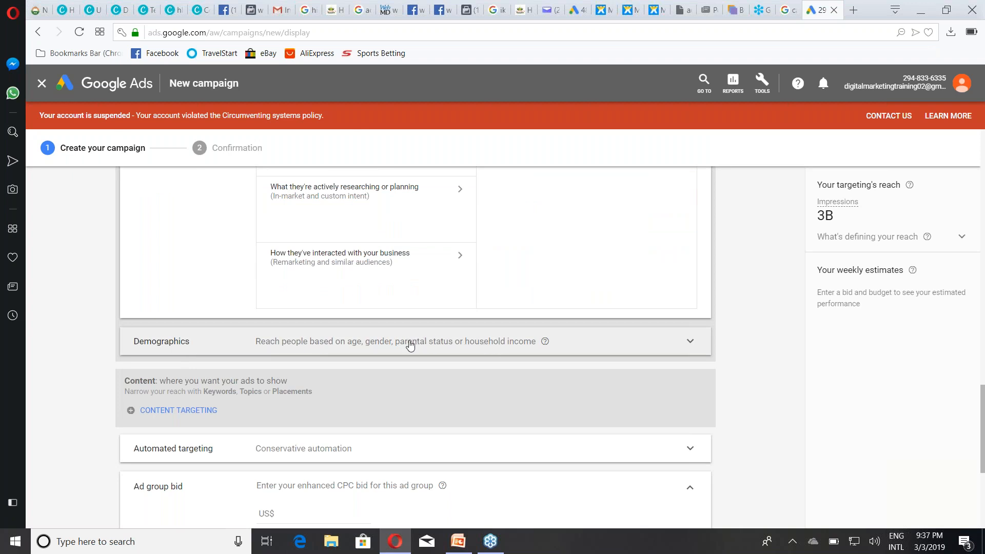
{"action": "left_click", "coordinate": [268, 334]}
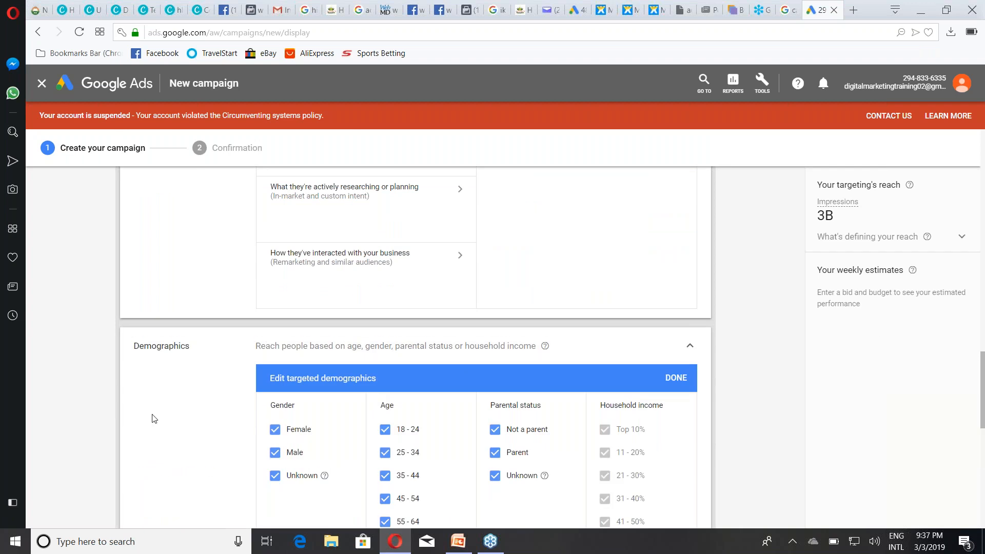
{"action": "scroll", "coordinate": [154, 419], "scroll_direction": "down", "scroll_amount": 3}
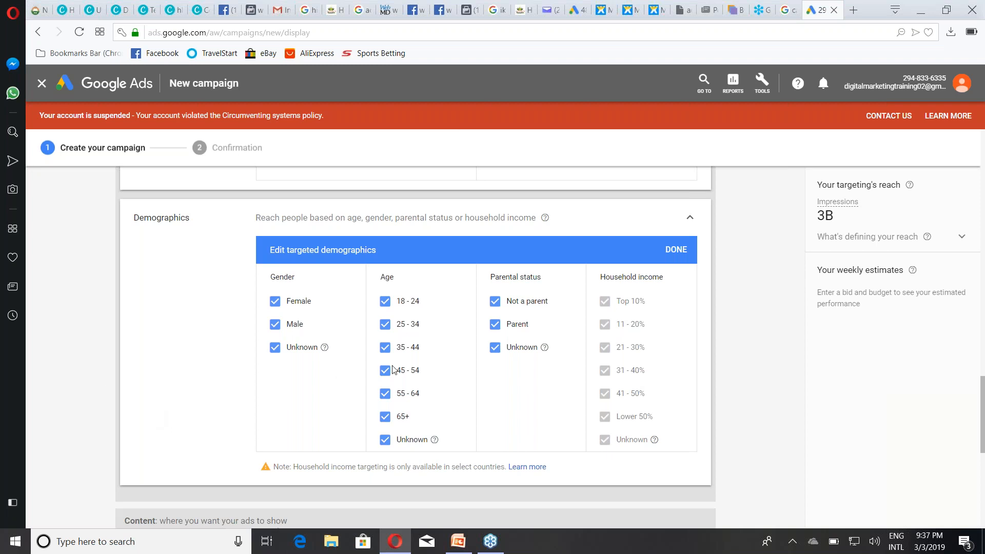
{"action": "left_click", "coordinate": [276, 328]}
{"action": "left_click", "coordinate": [275, 350]}
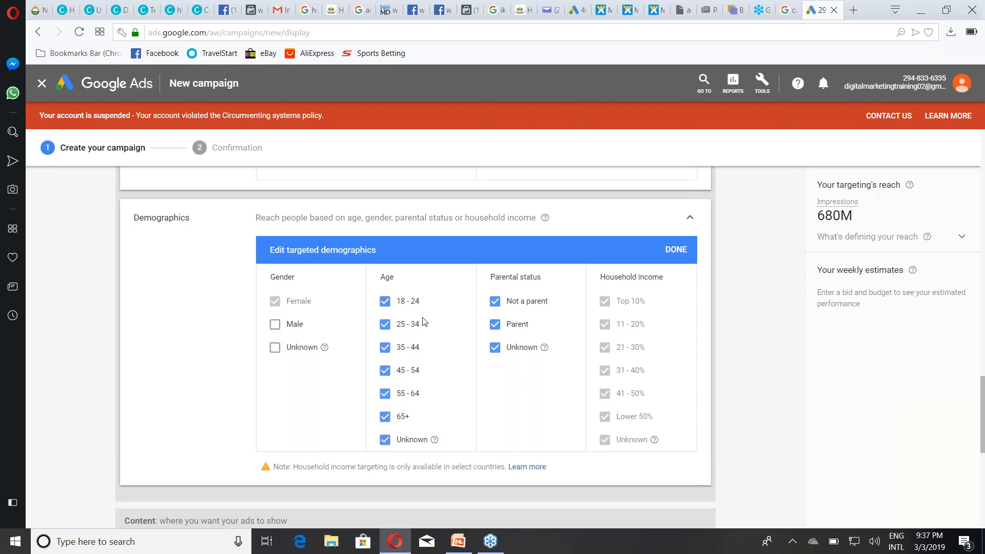
Step: Limit the age targeting to 25-54 by excluding 18-24, 55-64, 65+ and Unknown
{"action": "left_click", "coordinate": [385, 301]}
{"action": "left_click", "coordinate": [385, 417]}
{"action": "left_click", "coordinate": [384, 394]}
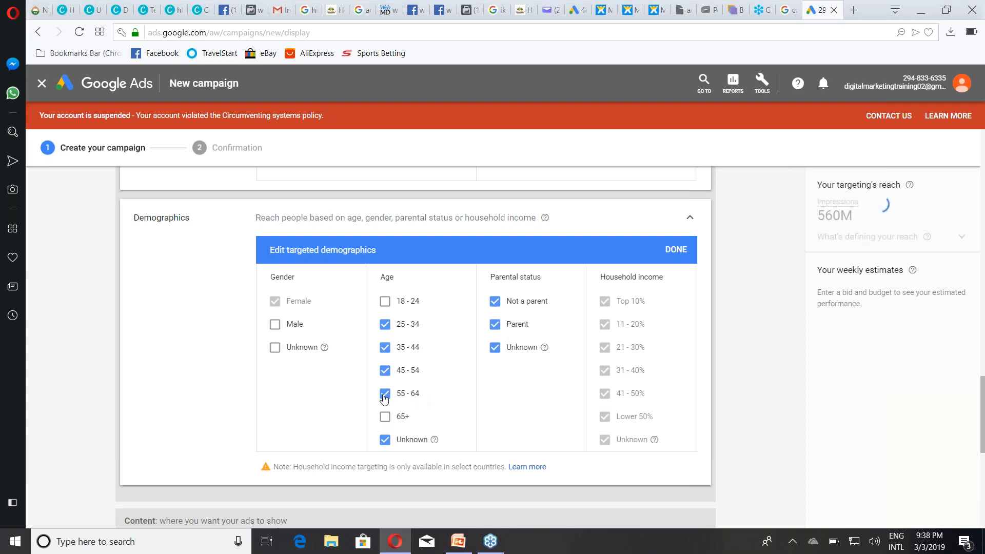
{"action": "left_click", "coordinate": [385, 440]}
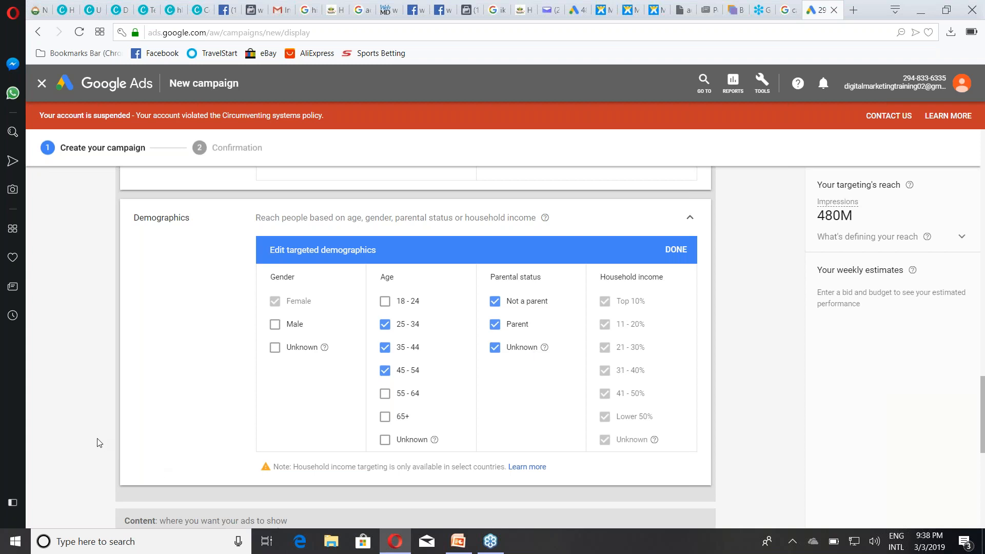
Step: Set the ad group's enhanced CPC bid to US$0.01
{"action": "scroll", "coordinate": [99, 442], "scroll_direction": "down", "scroll_amount": 5}
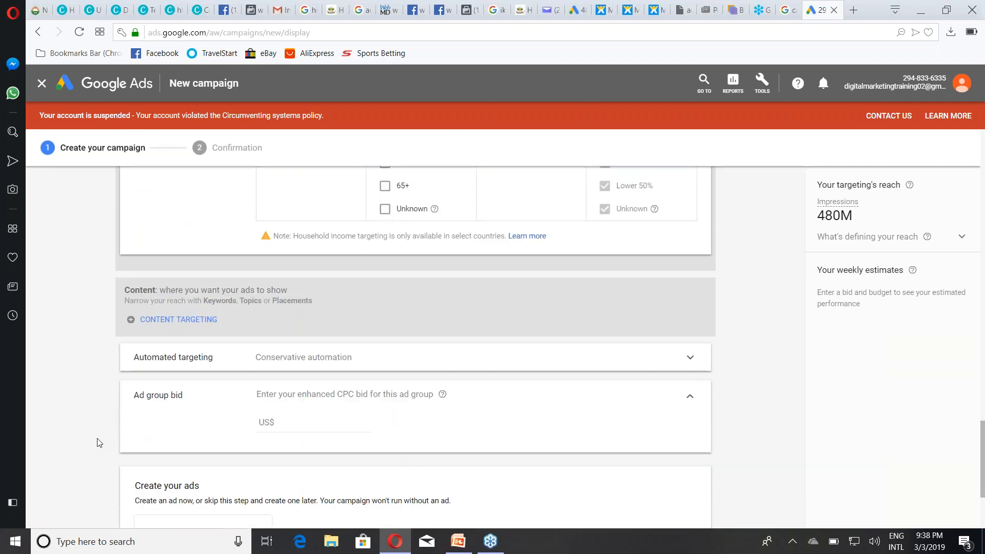
{"action": "scroll", "coordinate": [99, 443], "scroll_direction": "down", "scroll_amount": 1}
{"action": "scroll", "coordinate": [99, 443], "scroll_direction": "down", "scroll_amount": 1}
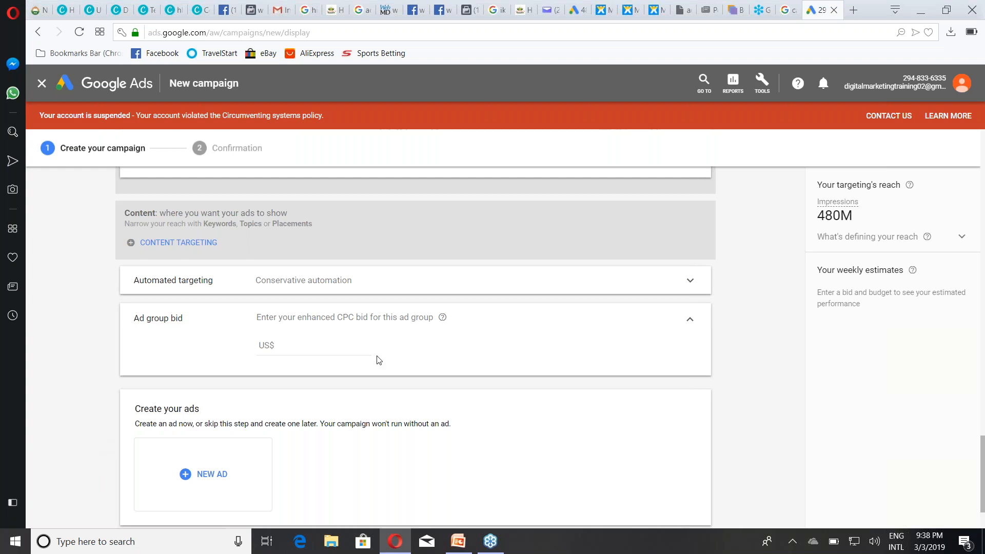
{"action": "left_click", "coordinate": [291, 347]}
{"action": "type", "text": "0.01"}
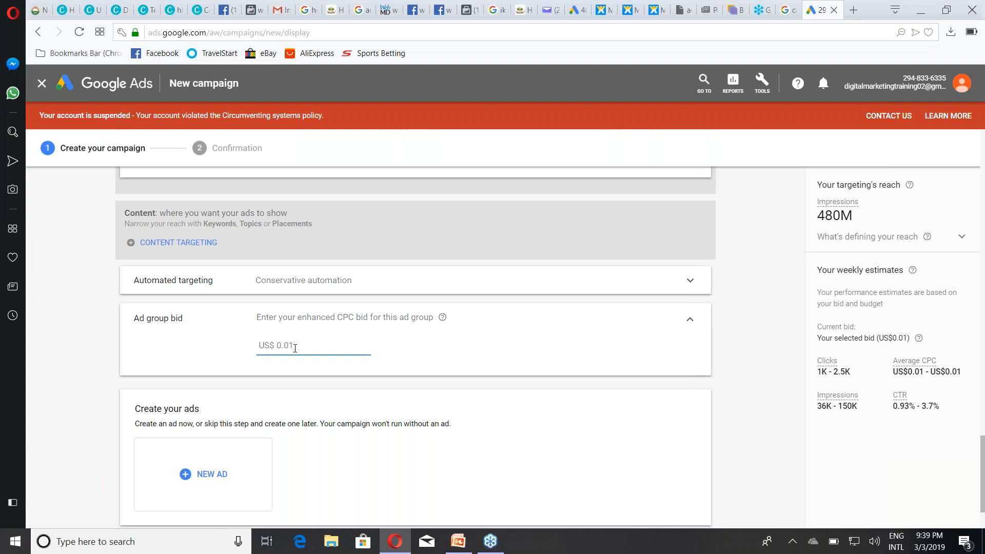
Step: Replace the ad group's enhanced CPC bid with US$0.05
{"action": "key", "text": "BackSpace"}
{"action": "key", "text": "BackSpace"}
{"action": "key", "text": "BackSpace"}
{"action": "key", "text": "BackSpace"}
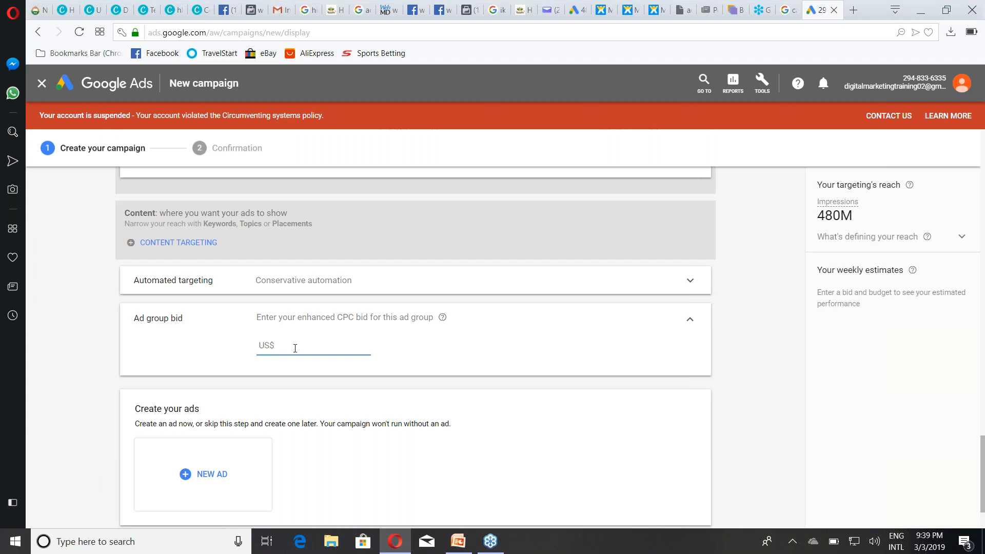
{"action": "type", "text": "0.05"}
{"action": "key", "text": "Tab"}
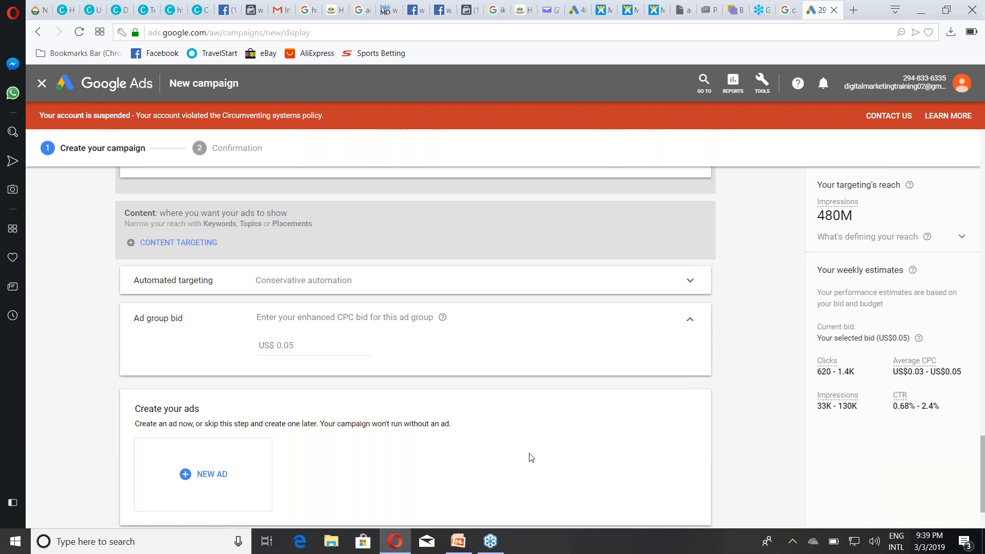
Step: Start a new ad for the ad group using the option to upload display ads
{"action": "scroll", "coordinate": [531, 457], "scroll_direction": "down", "scroll_amount": 2}
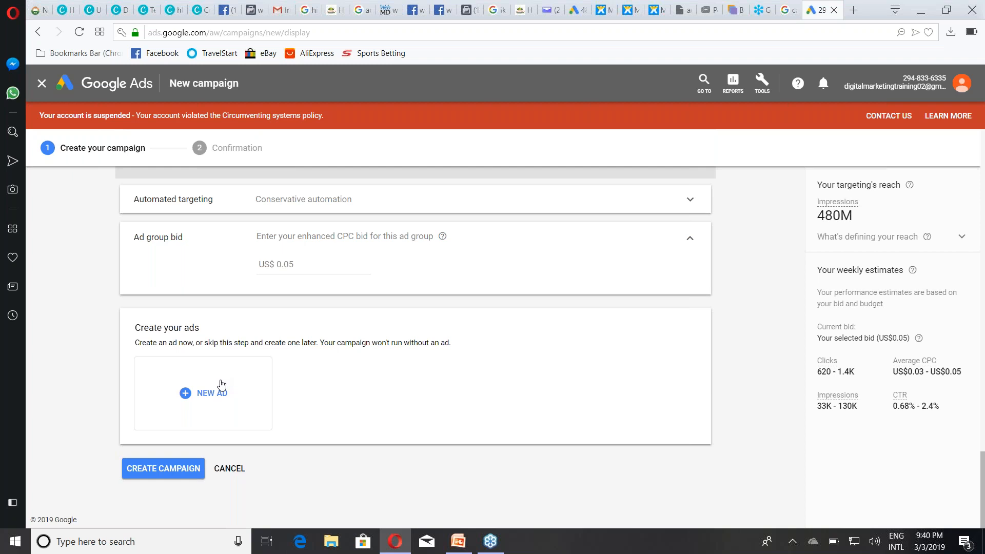
{"action": "left_click", "coordinate": [186, 393]}
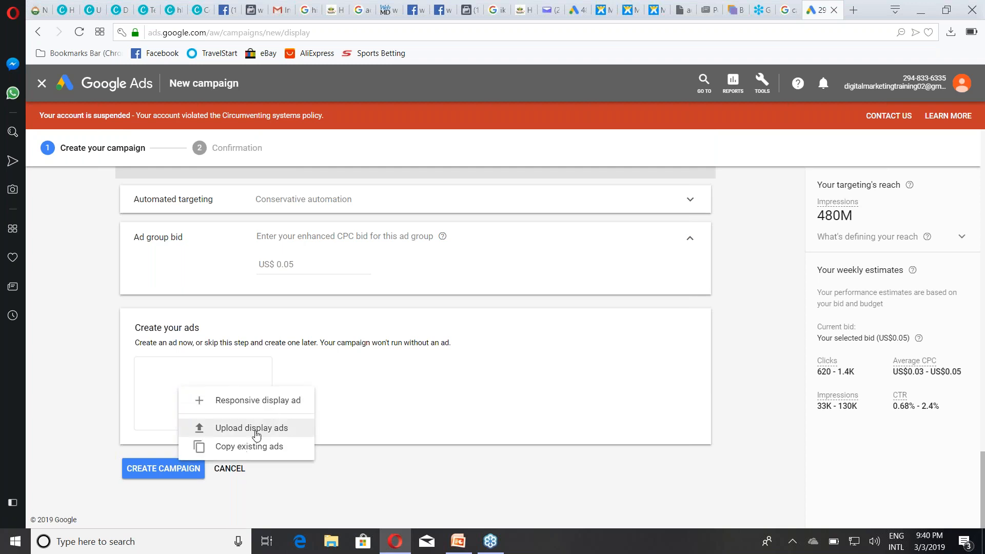
{"action": "left_click", "coordinate": [287, 429]}
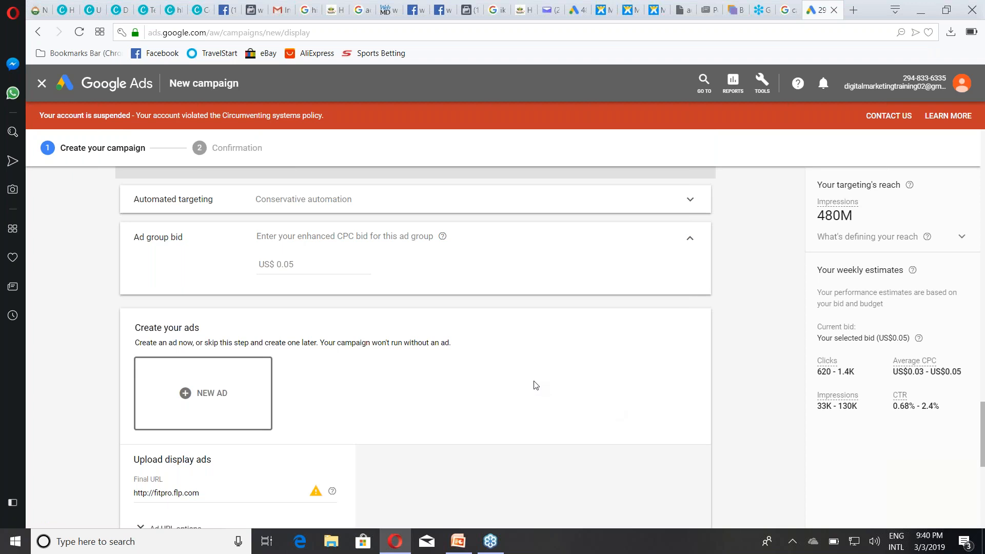
{"action": "scroll", "coordinate": [535, 384], "scroll_direction": "down", "scroll_amount": 3}
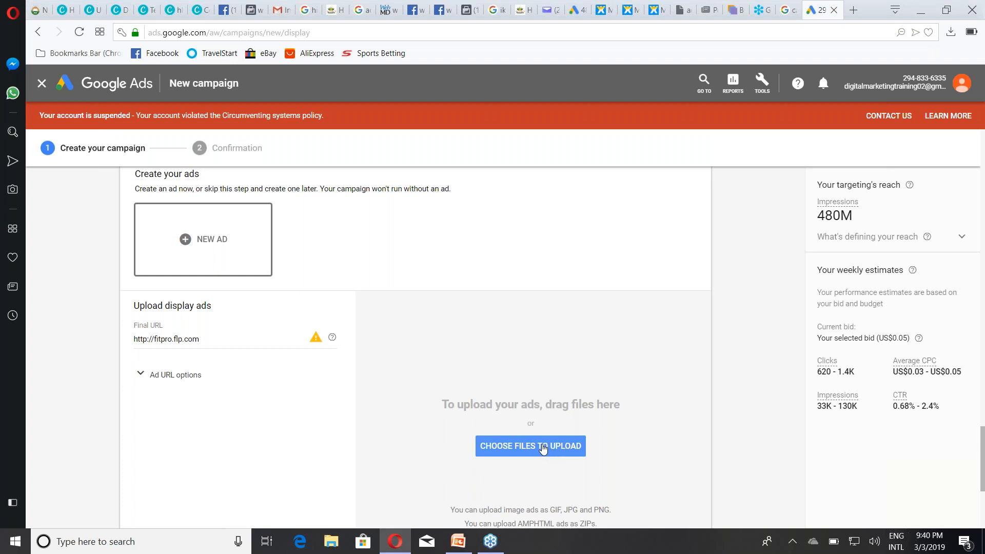
Step: Try to upload the image named download from the Downloads folder as a display ad
{"action": "left_click", "coordinate": [516, 453]}
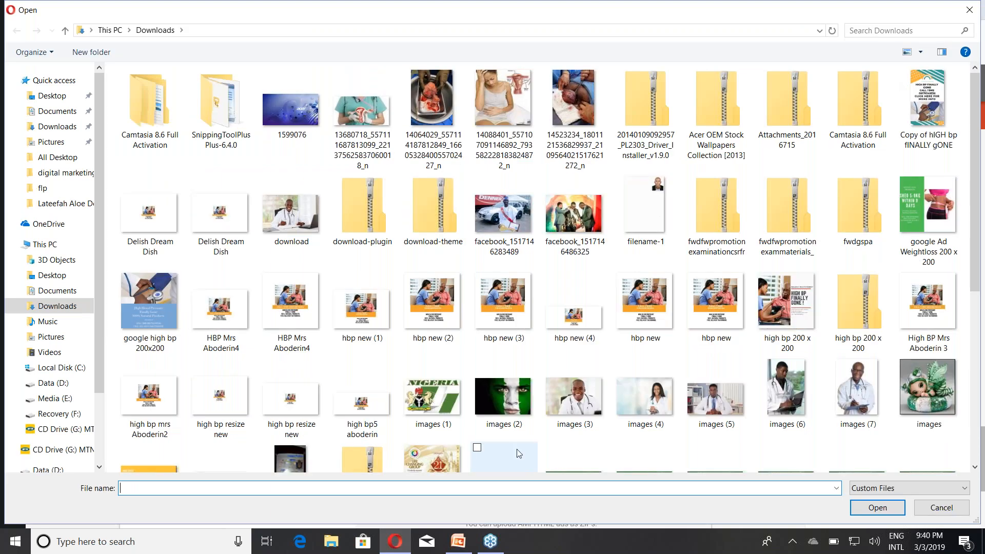
{"action": "left_click", "coordinate": [275, 222]}
{"action": "double_click", "coordinate": [274, 221]}
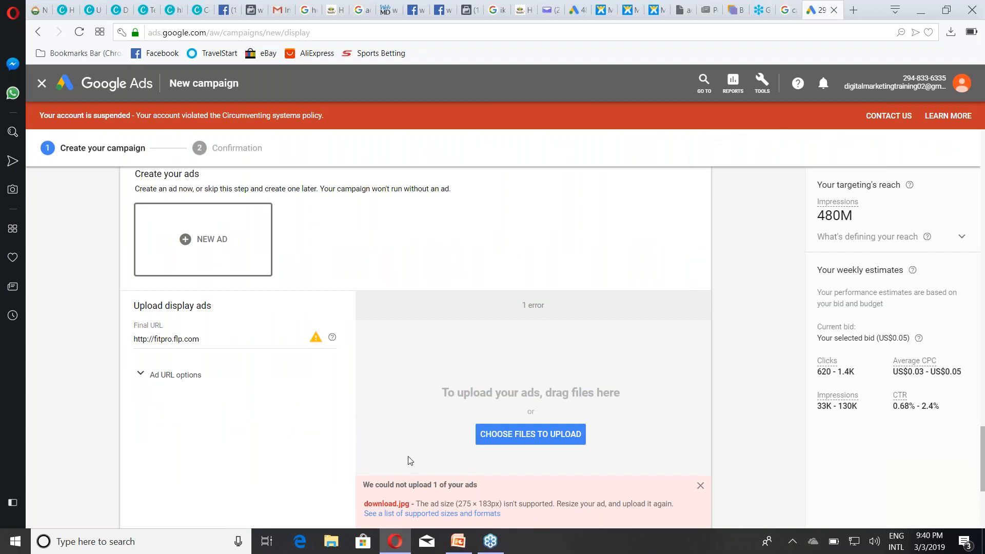
Step: Open the list of supported image ad sizes and formats and read through its size tables
{"action": "scroll", "coordinate": [410, 460], "scroll_direction": "down", "scroll_amount": 2}
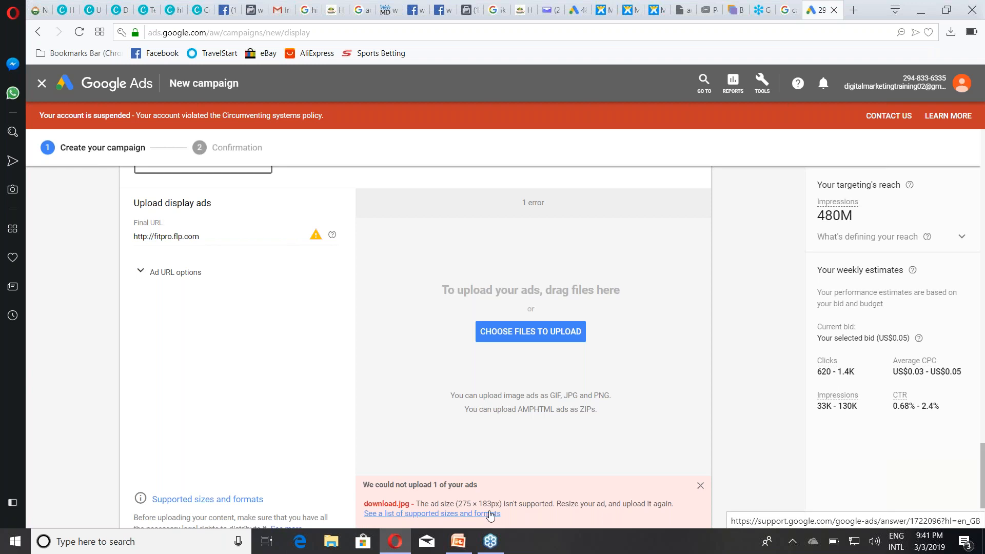
{"action": "left_click", "coordinate": [418, 513]}
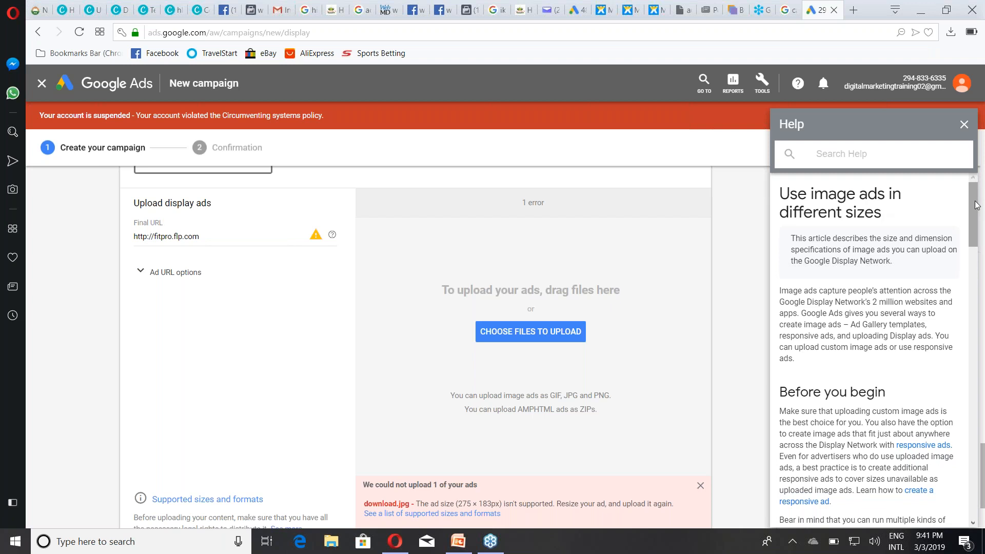
{"action": "left_click_drag", "start_coordinate": [976, 206], "coordinate": [981, 451]}
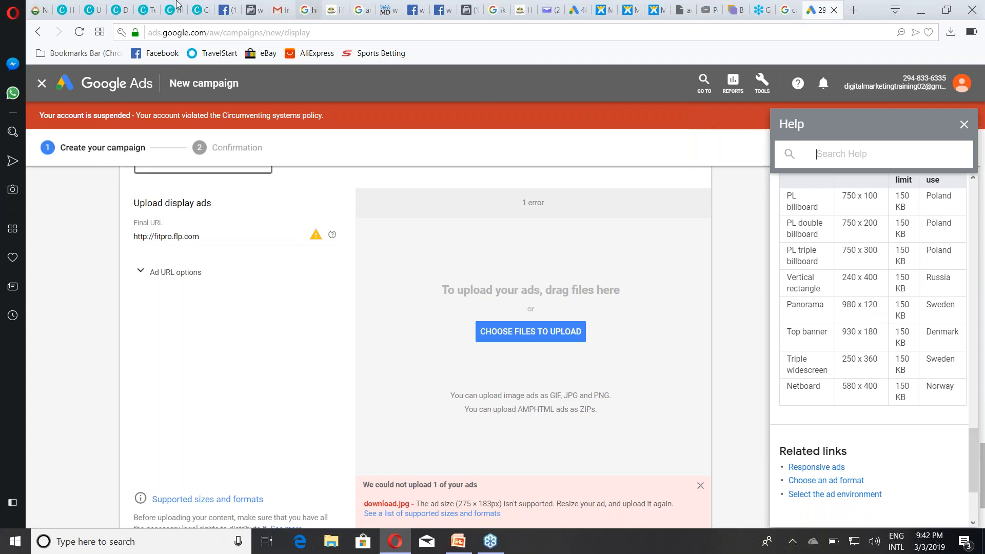
Step: Look at Canva as a design tool and Bulk Resize Photos as an image resizer for preparing ad images
{"action": "left_click", "coordinate": [67, 16]}
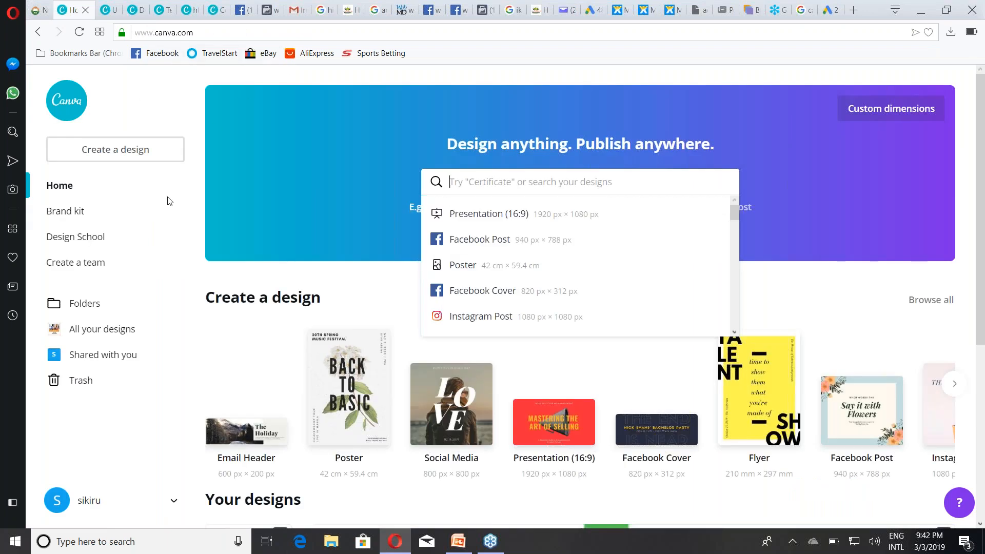
{"action": "left_click", "coordinate": [194, 34]}
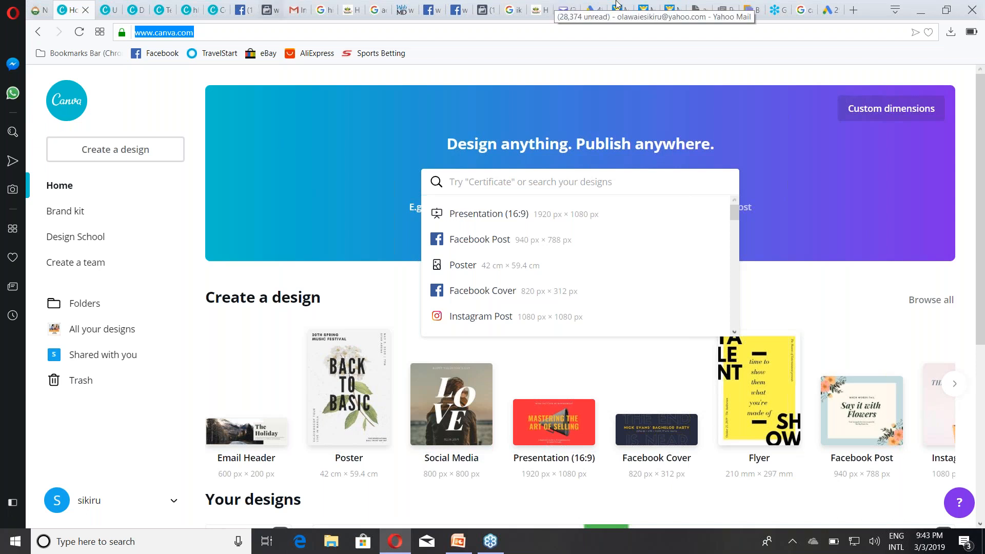
{"action": "left_click", "coordinate": [755, 14]}
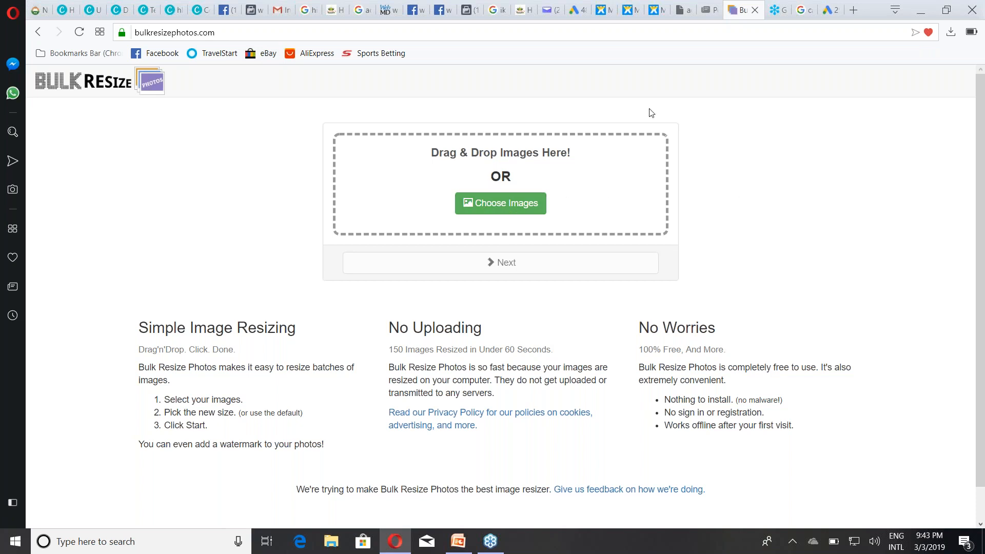
Step: Return to the Google Ads campaign and upload the google high bp 200x200 image from Downloads as a display ad
{"action": "left_click", "coordinate": [827, 14]}
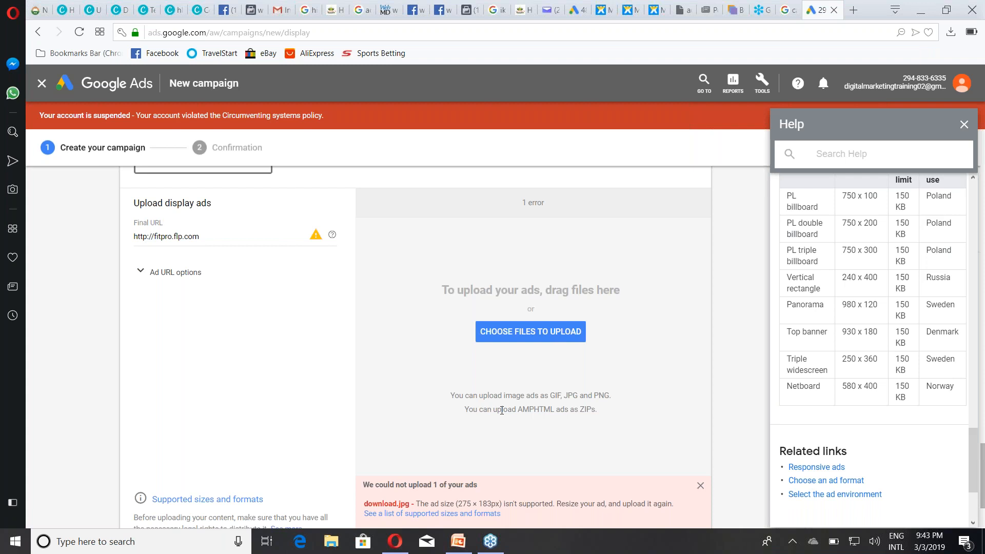
{"action": "left_click", "coordinate": [564, 334]}
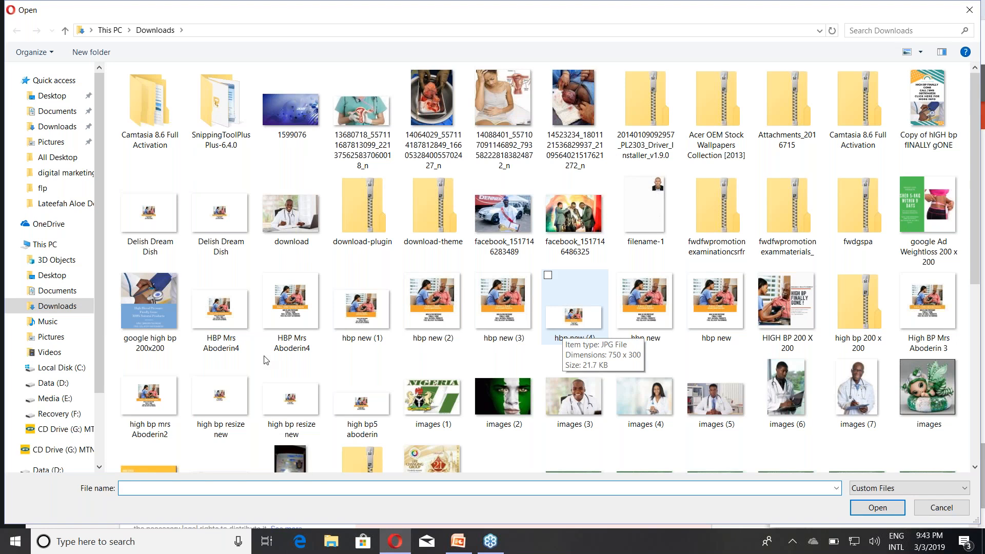
{"action": "double_click", "coordinate": [145, 299]}
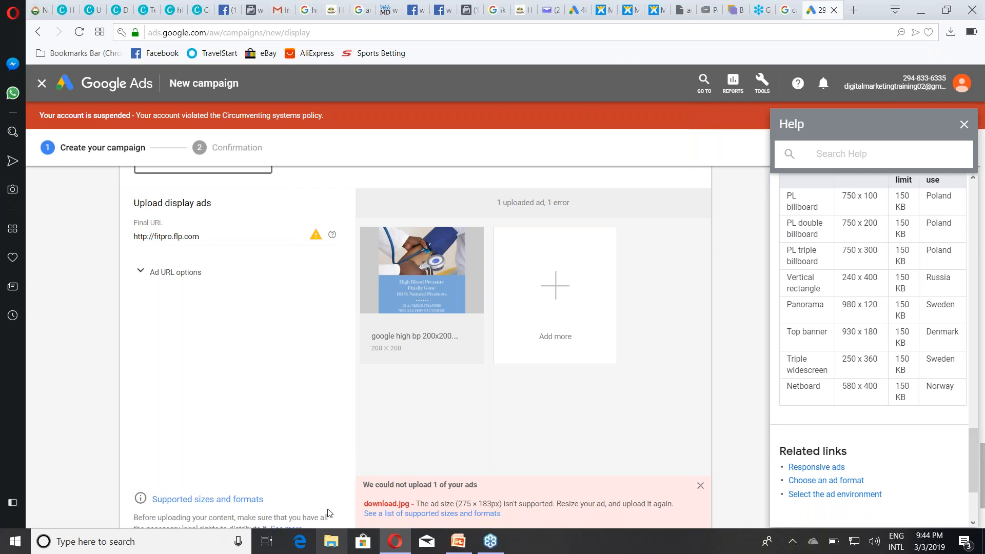
Step: Open the Downloads folder in File Explorer and enlarge the window to full screen
{"action": "left_click", "coordinate": [332, 542]}
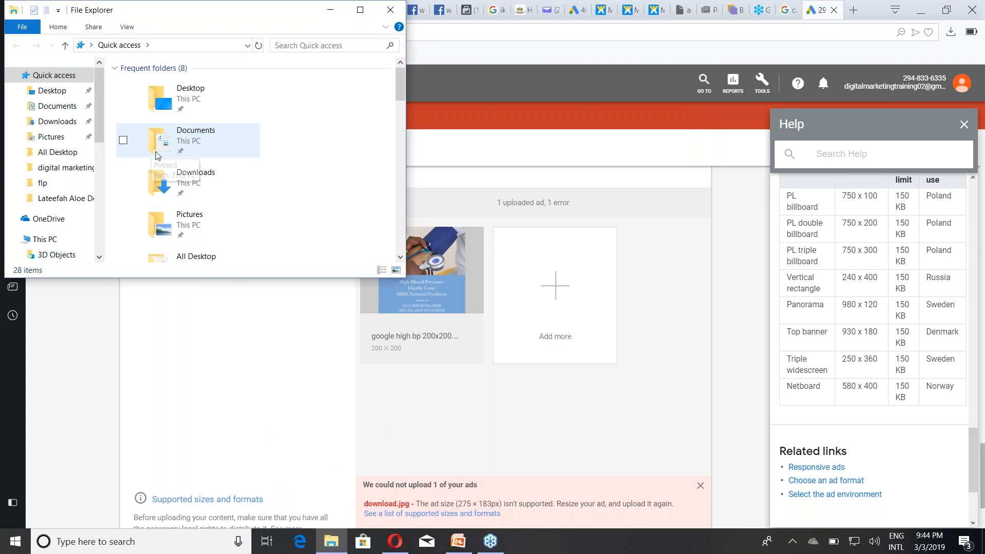
{"action": "left_click", "coordinate": [186, 177]}
{"action": "double_click", "coordinate": [185, 177]}
{"action": "left_click", "coordinate": [358, 12]}
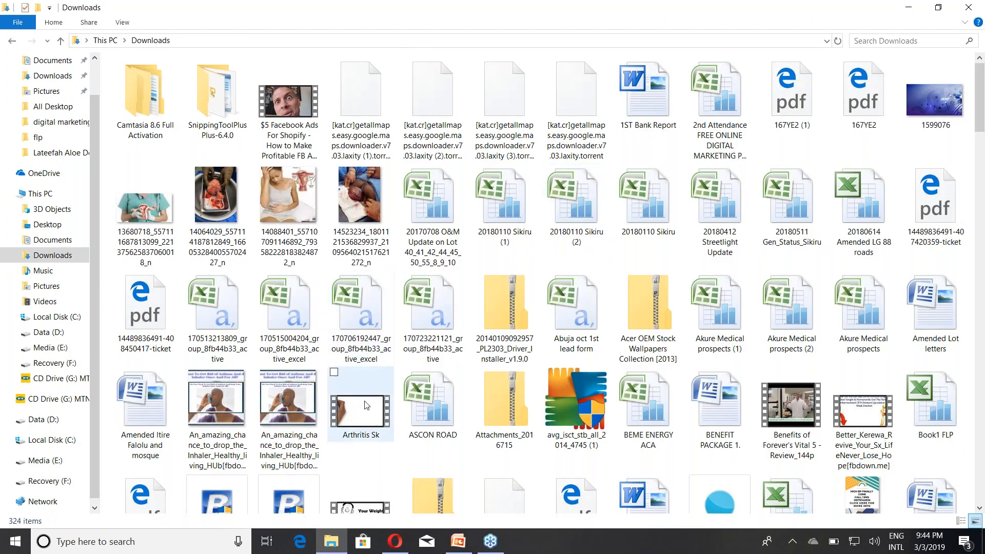
Step: Look through the Downloads folder for the high blood pressure ad images and select the image hbp new (3)
{"action": "left_click", "coordinate": [367, 405]}
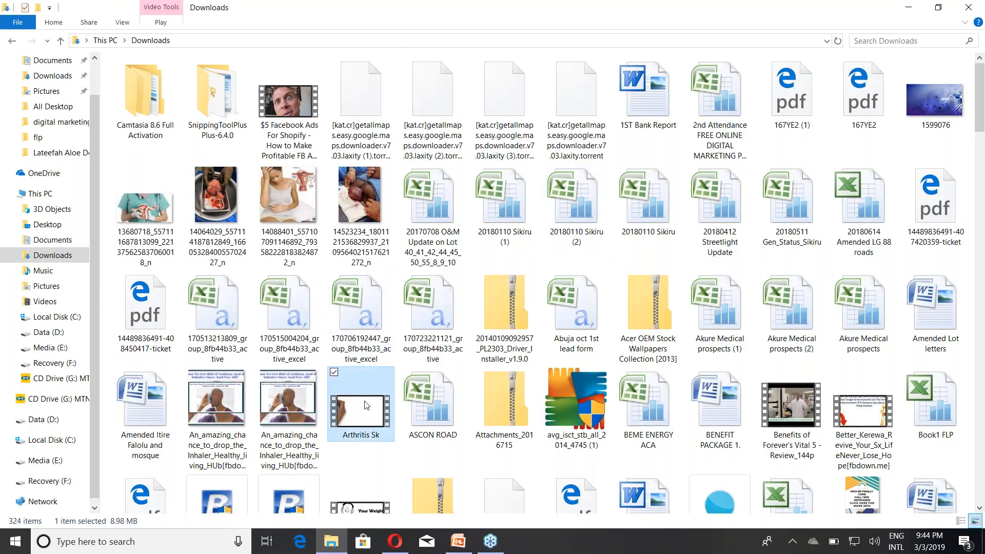
{"action": "scroll", "coordinate": [366, 406], "scroll_direction": "down", "scroll_amount": 3}
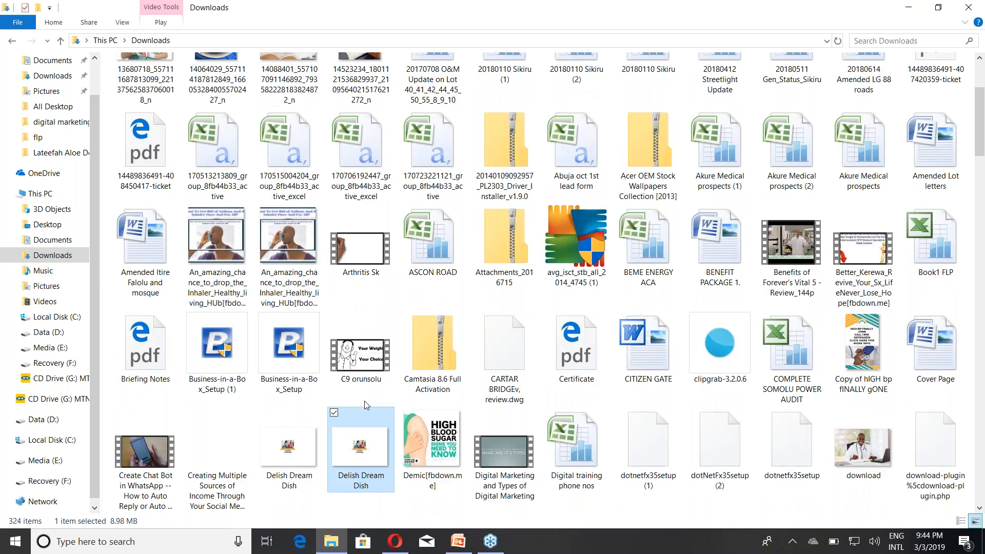
{"action": "key", "text": "Down"}
{"action": "key", "text": "Down"}
{"action": "key", "text": "Down"}
{"action": "key", "text": "Down"}
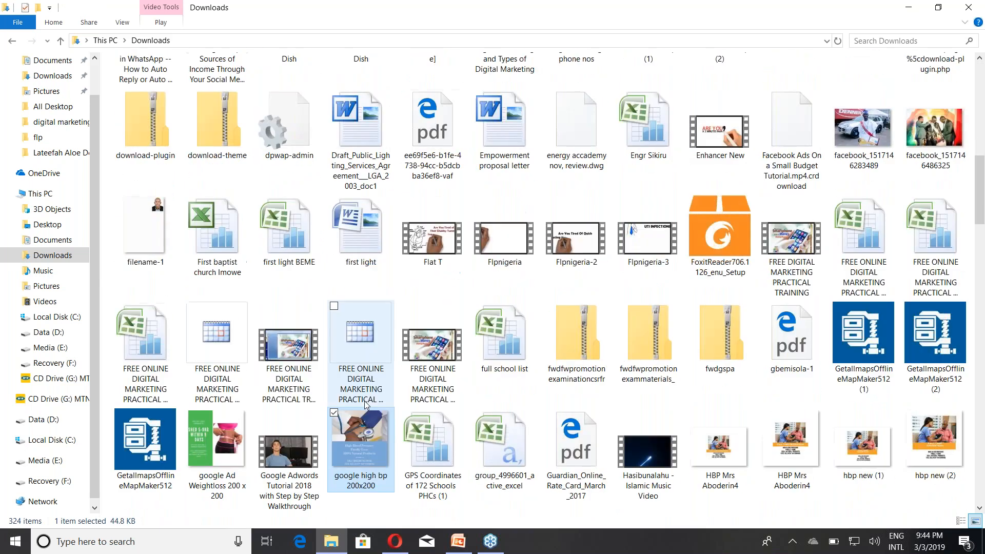
{"action": "key", "text": "Down"}
{"action": "key", "text": "Down"}
{"action": "key", "text": "Down"}
{"action": "key", "text": "Down"}
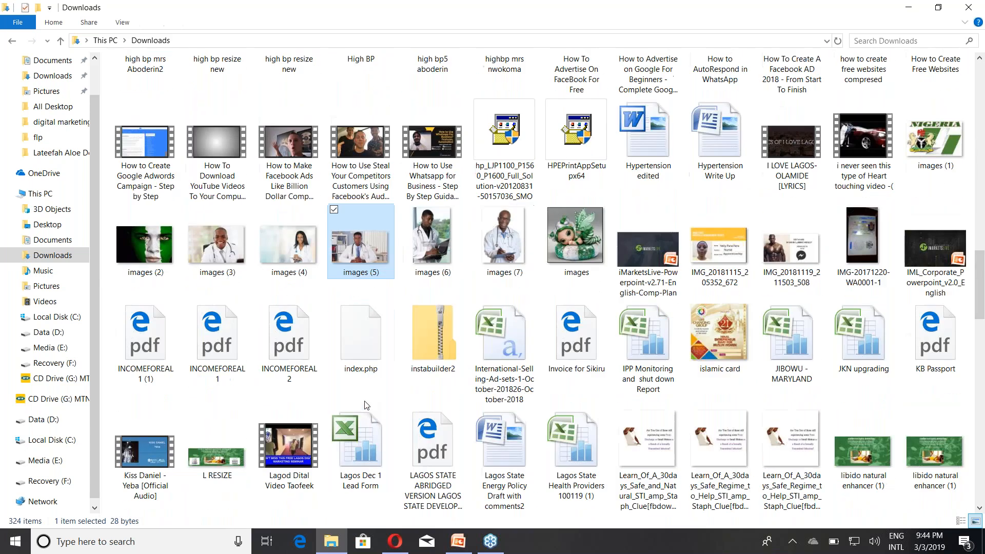
{"action": "key", "text": "Up"}
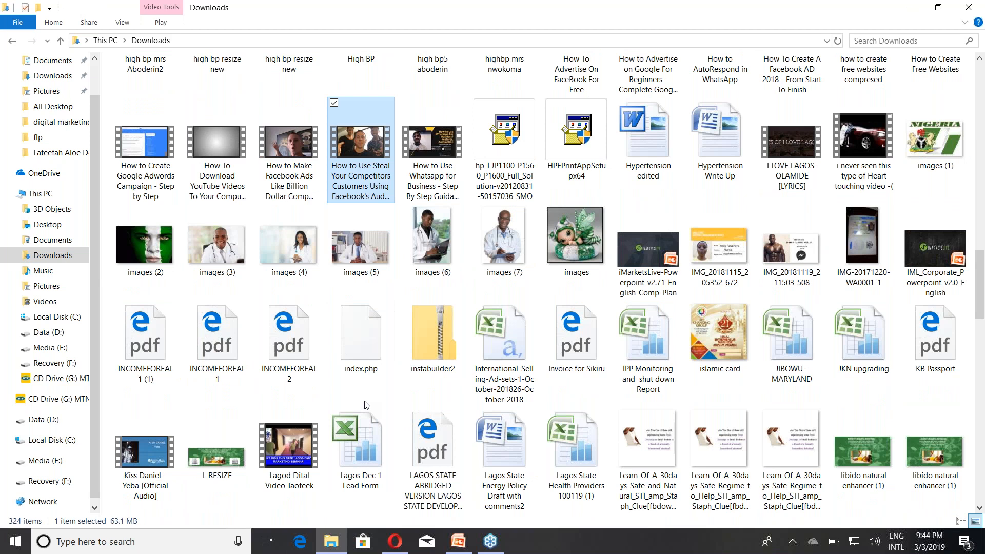
{"action": "key", "text": "Up"}
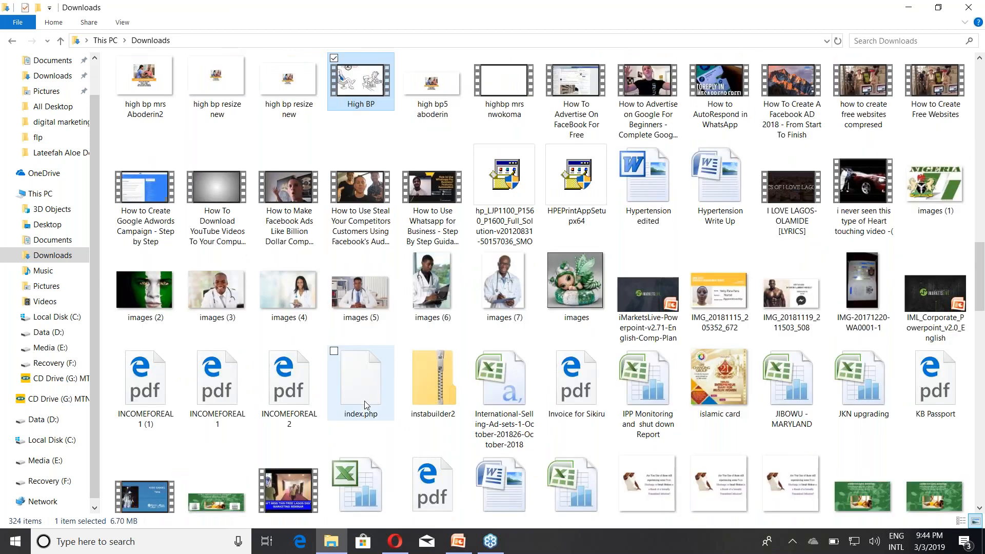
{"action": "key", "text": "Up"}
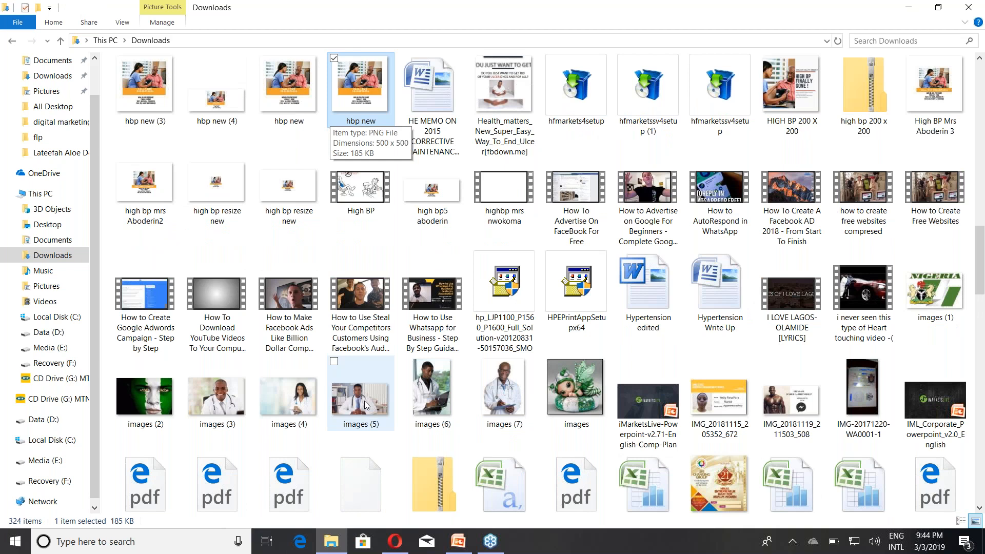
{"action": "left_click", "coordinate": [145, 84]}
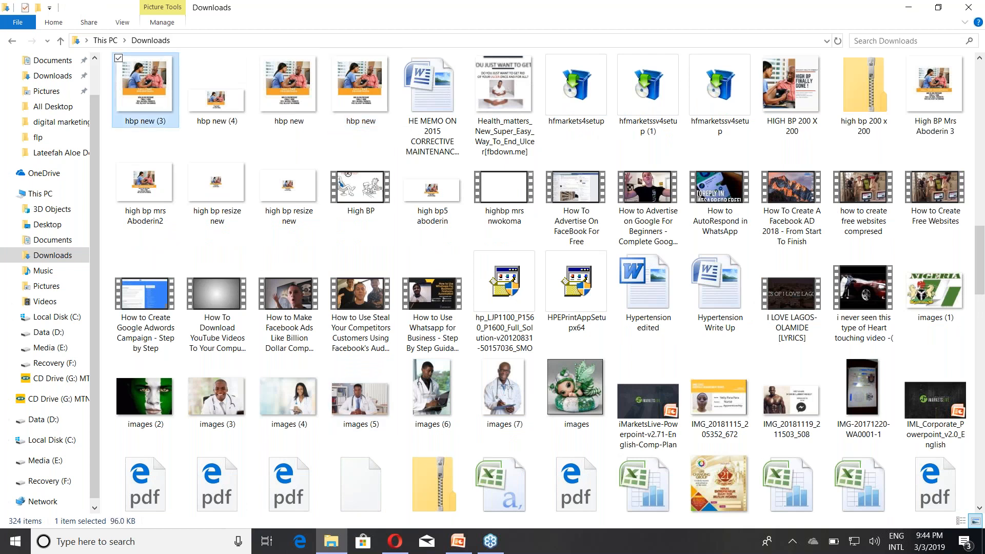
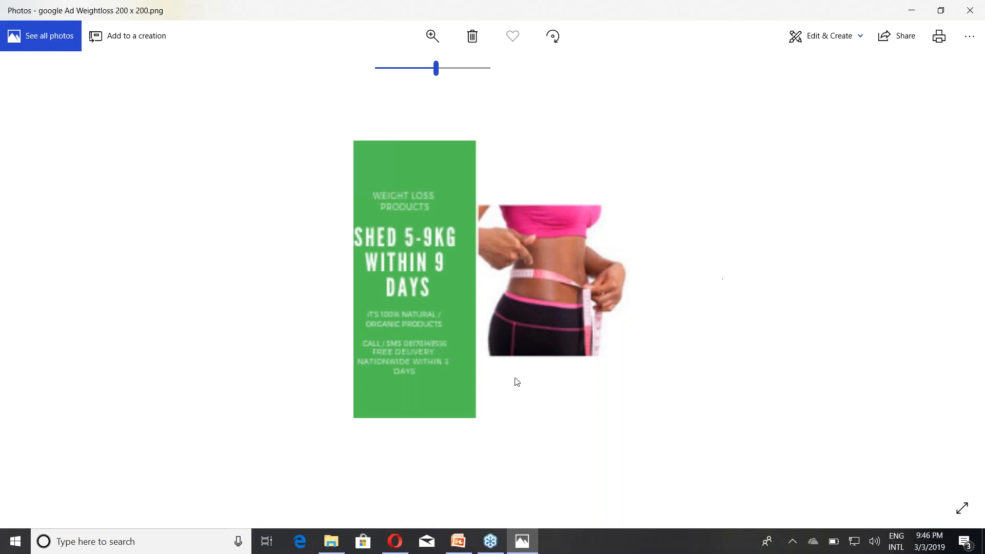
Step: Inspect the google high bp 200x200 image enlarged in Photos, and return to the Google Ads campaign
{"action": "left_click", "coordinate": [970, 12]}
{"action": "left_click", "coordinate": [350, 100]}
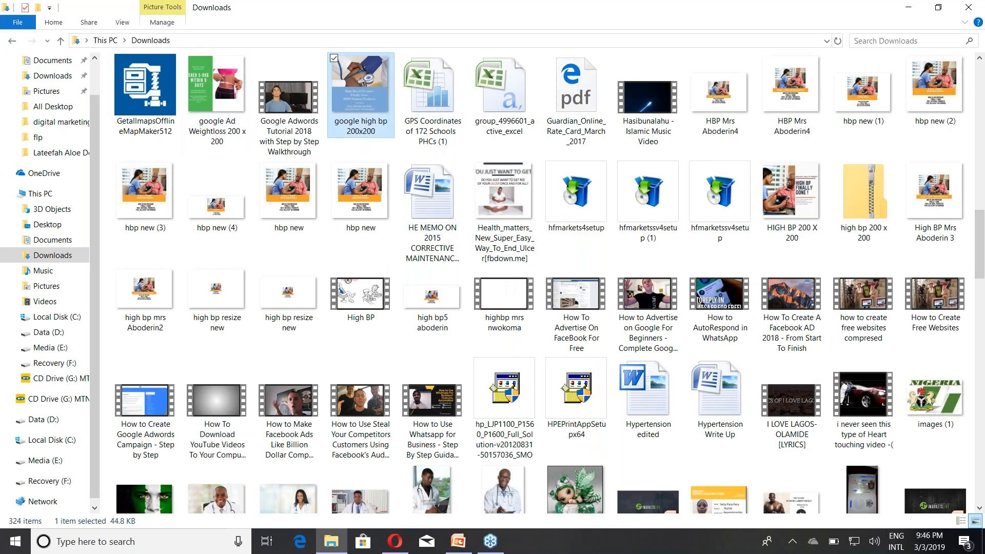
{"action": "key", "text": "Return"}
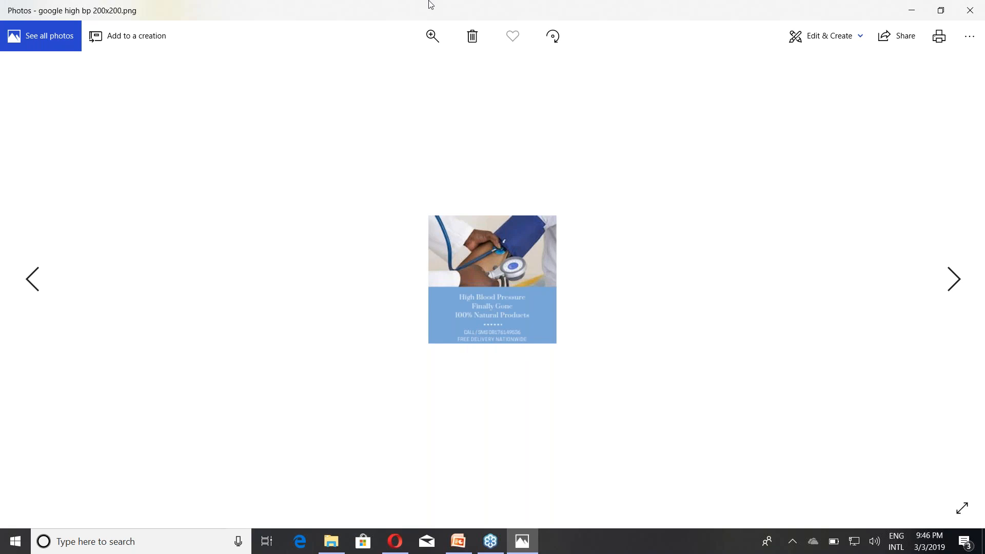
{"action": "left_click", "coordinate": [432, 37]}
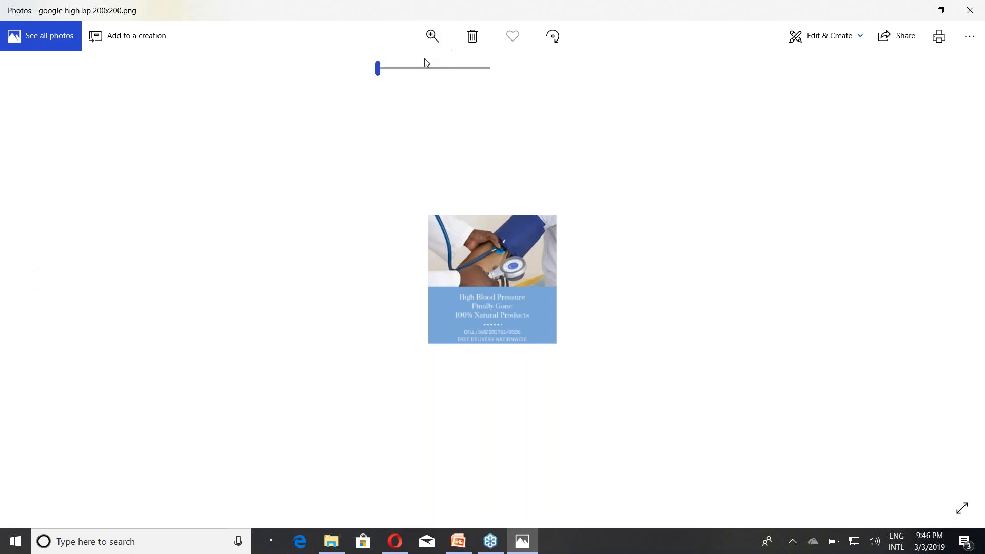
{"action": "left_click", "coordinate": [427, 68]}
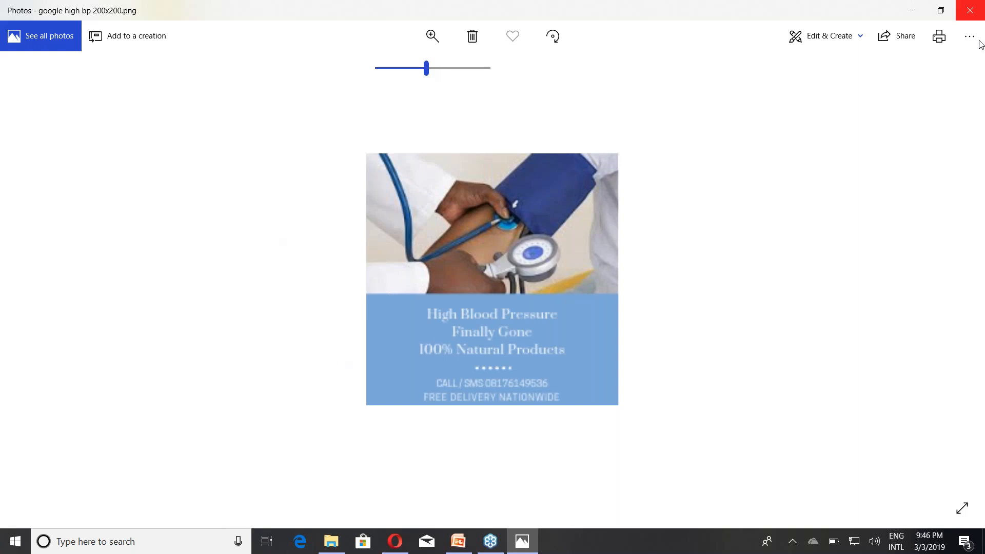
{"action": "left_click", "coordinate": [974, 11]}
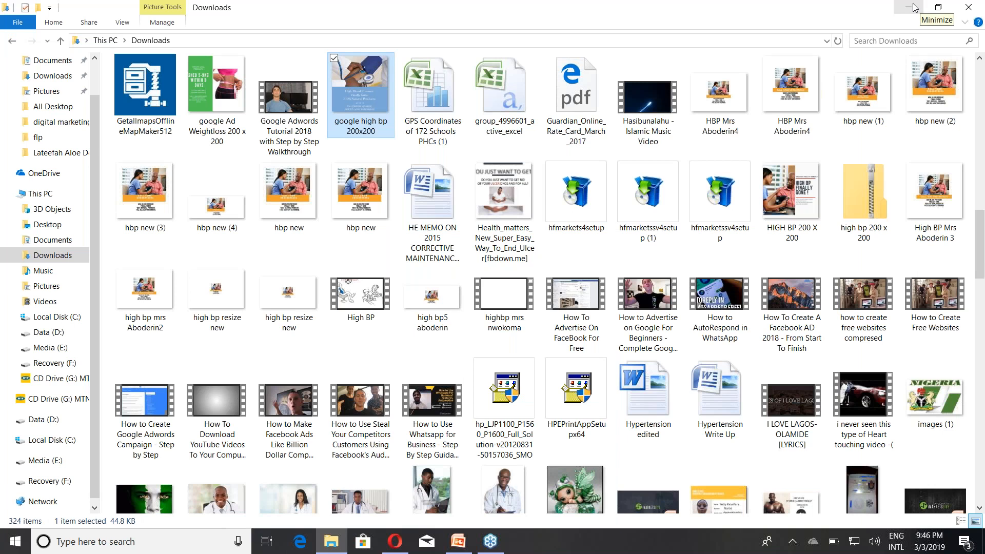
{"action": "left_click", "coordinate": [914, 7]}
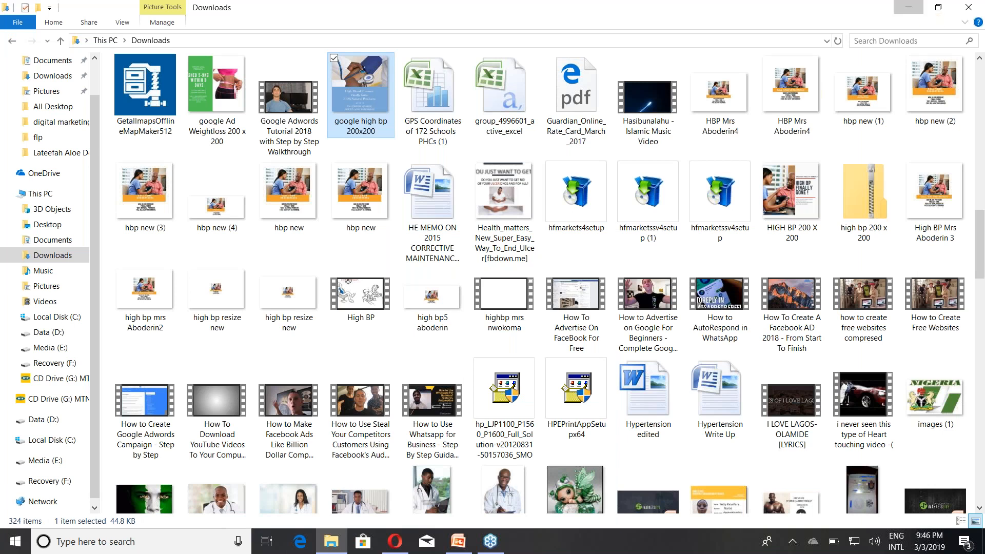
Step: Remove the uploaded google high bp 200x200 ad along with the upload error, and try to upload that image again
{"action": "mouse_move", "coordinate": [480, 231]}
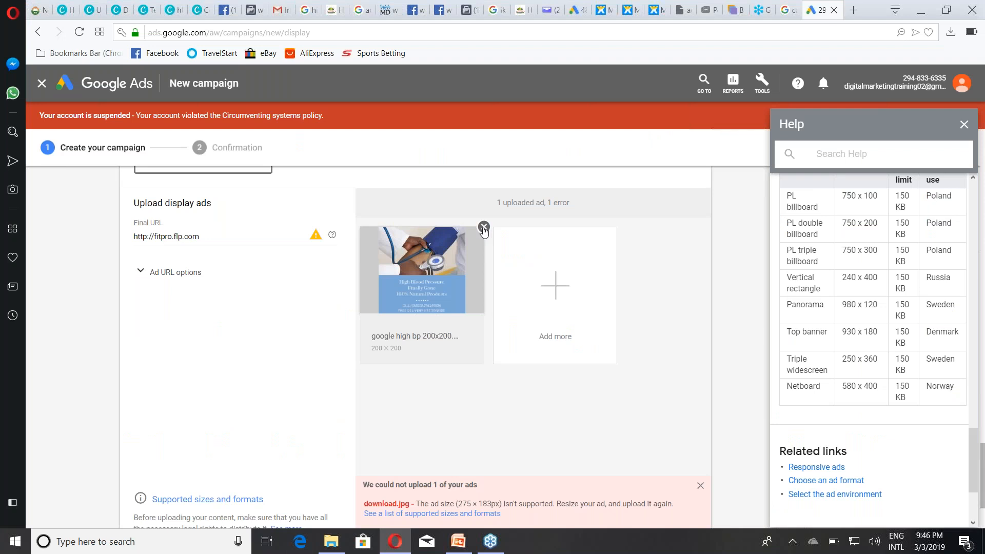
{"action": "left_click", "coordinate": [484, 228]}
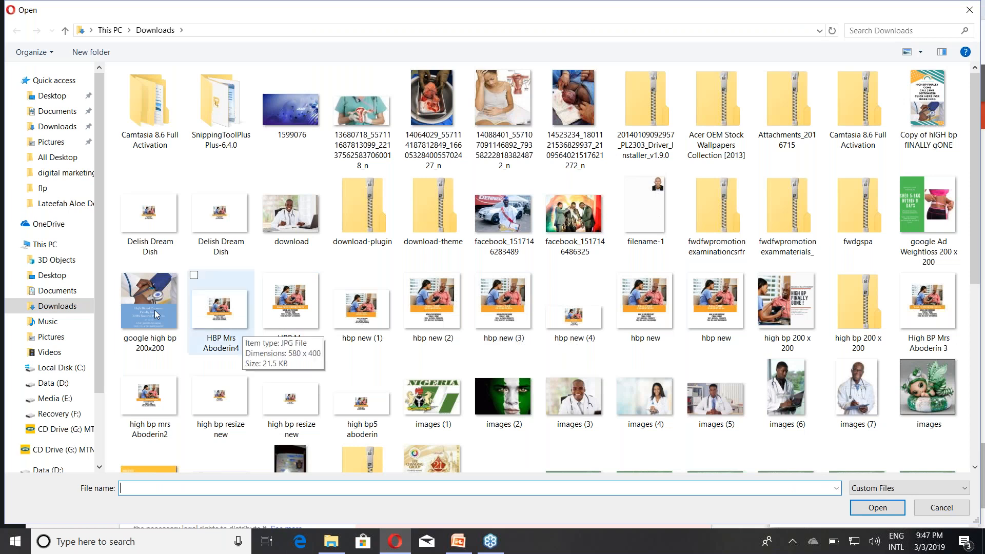
{"action": "double_click", "coordinate": [155, 310]}
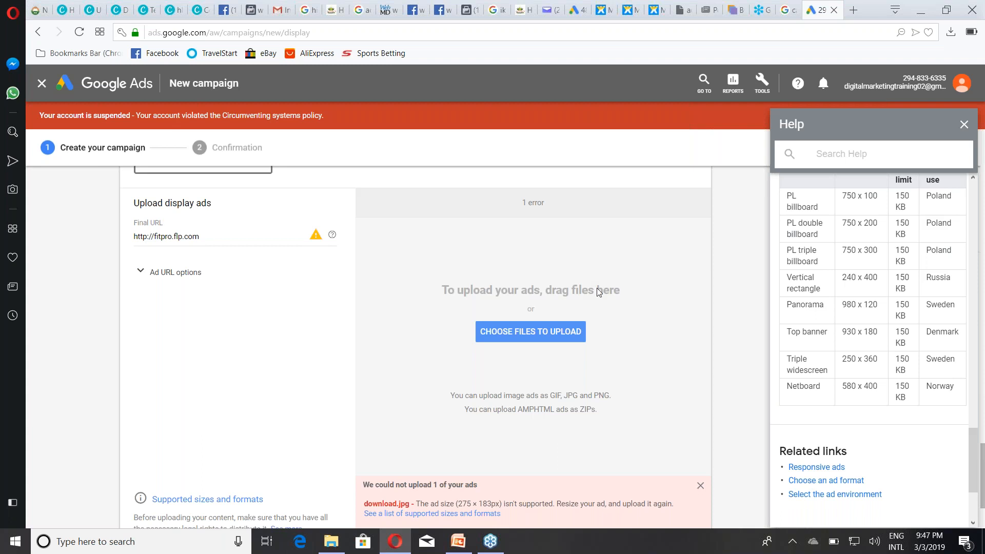
{"action": "left_click", "coordinate": [700, 487]}
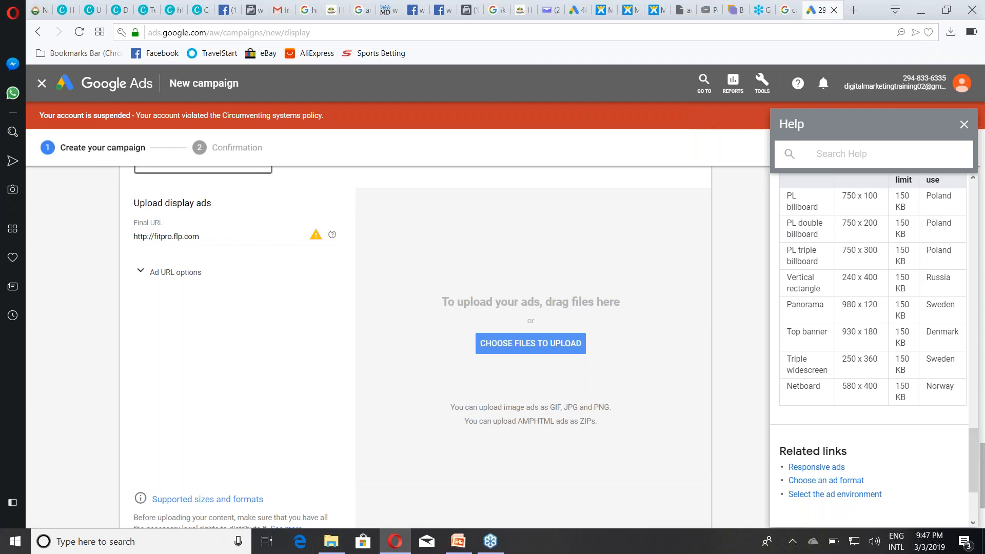
{"action": "left_click", "coordinate": [502, 343]}
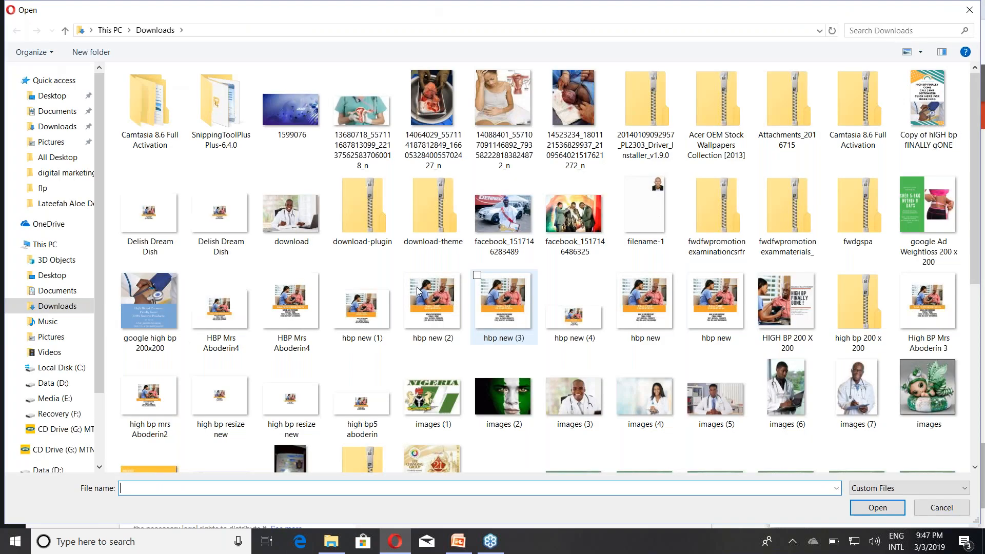
{"action": "double_click", "coordinate": [151, 297]}
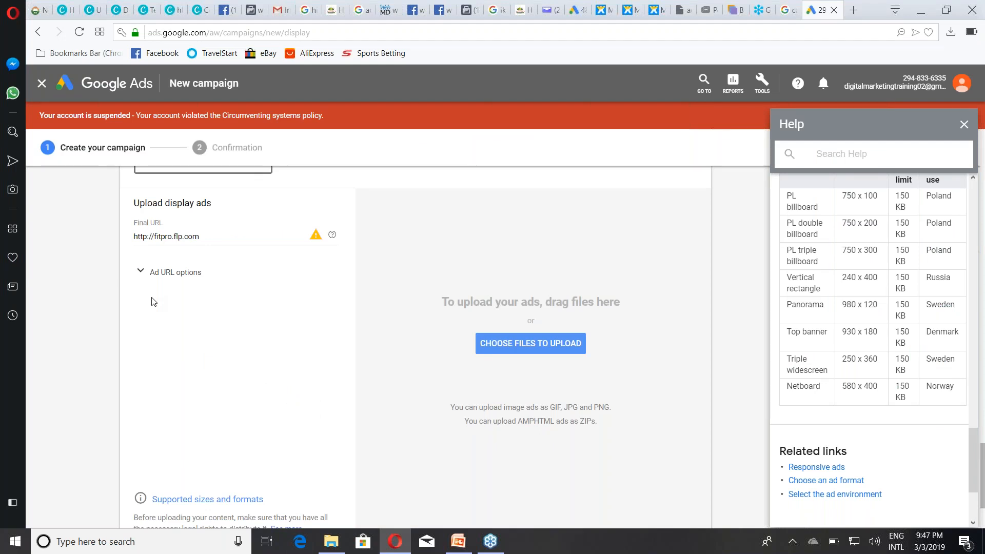
Step: Try to upload the images hbp new (2) and hbp new as display ads, dismissing the error after each
{"action": "left_click", "coordinate": [523, 346]}
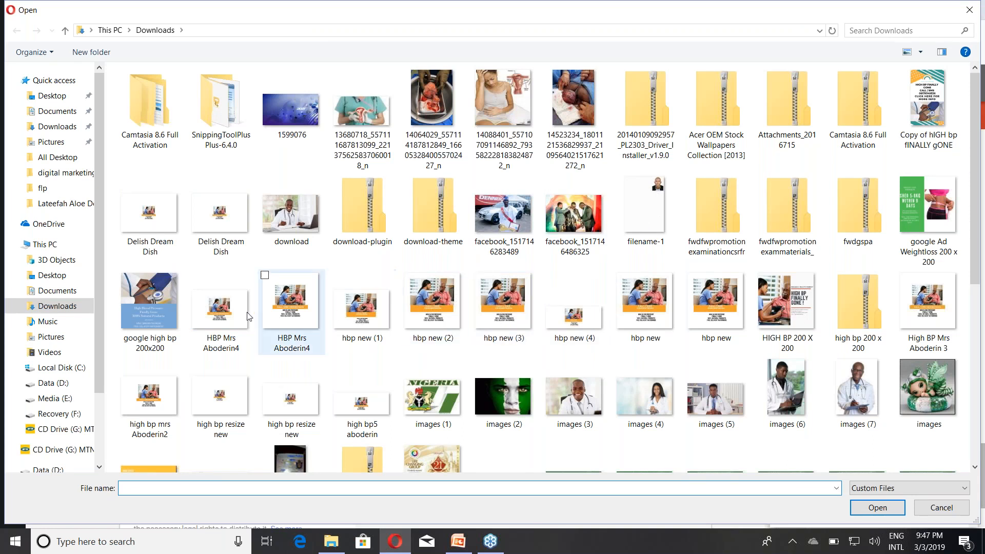
{"action": "left_click", "coordinate": [438, 302]}
{"action": "double_click", "coordinate": [439, 302]}
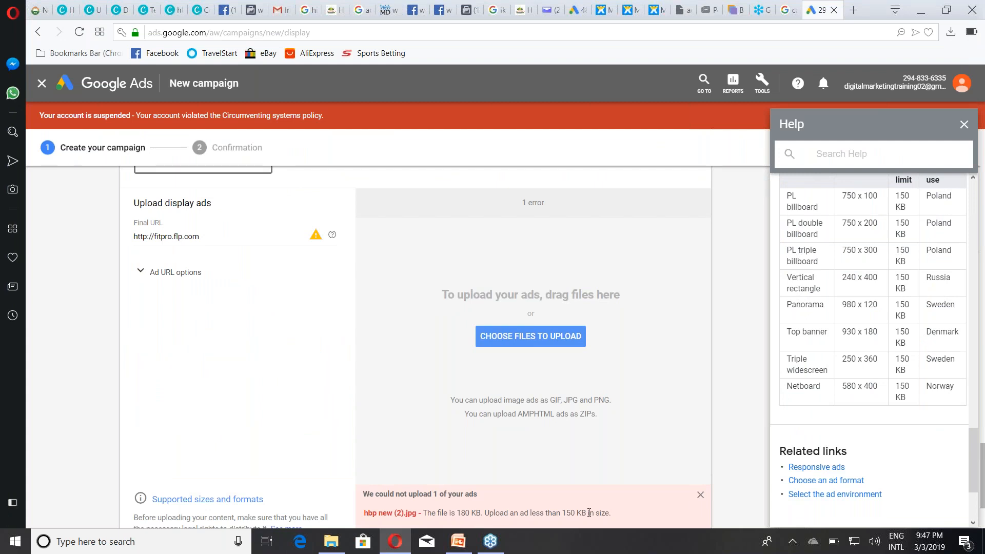
{"action": "left_click", "coordinate": [701, 496]}
{"action": "left_click", "coordinate": [555, 343]}
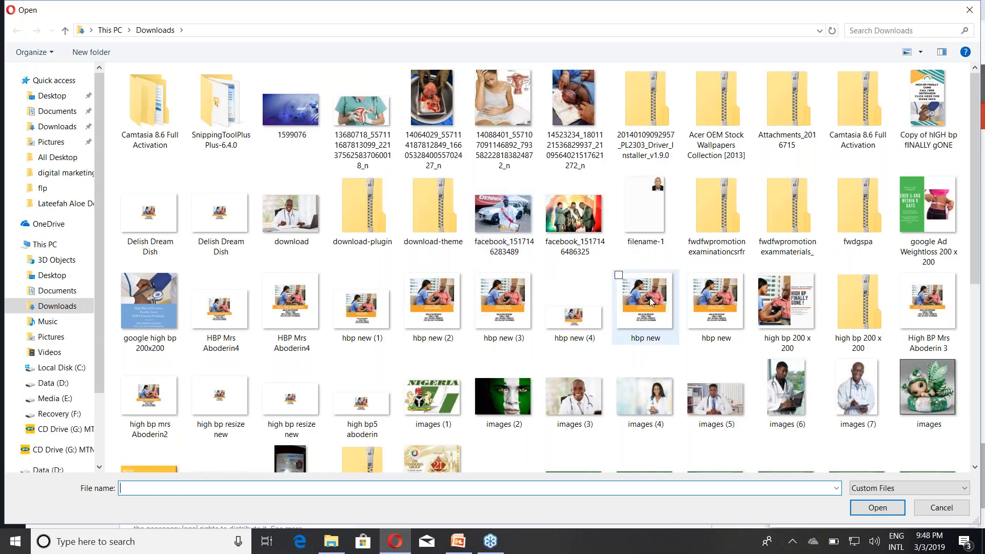
{"action": "double_click", "coordinate": [647, 301]}
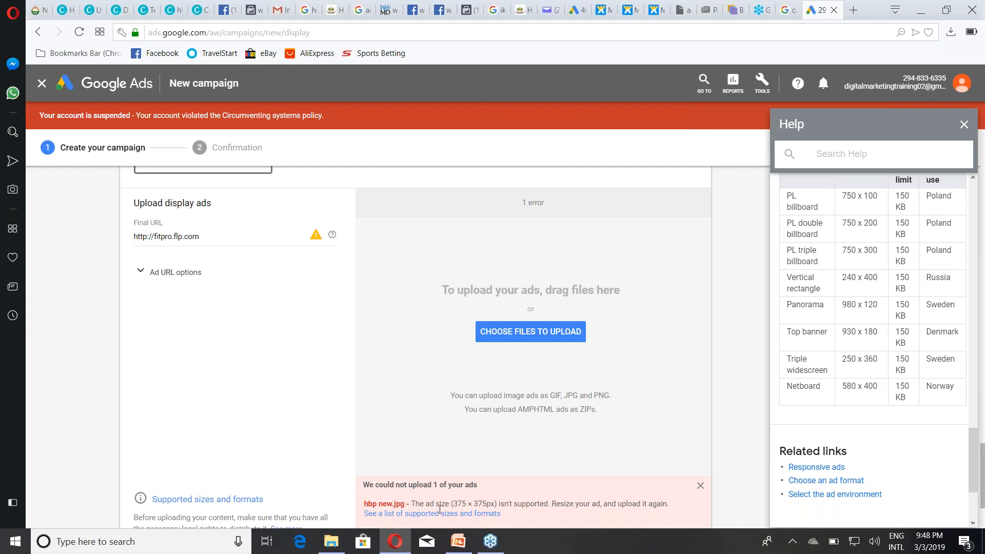
{"action": "left_click", "coordinate": [701, 487]}
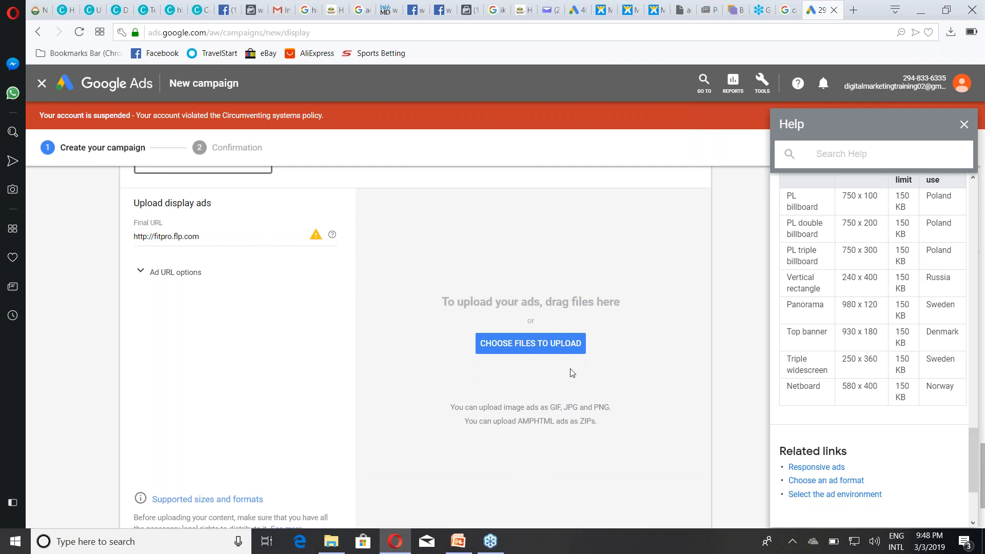
Step: Upload the L RESIZE image from Downloads as the display ad
{"action": "left_click", "coordinate": [544, 350]}
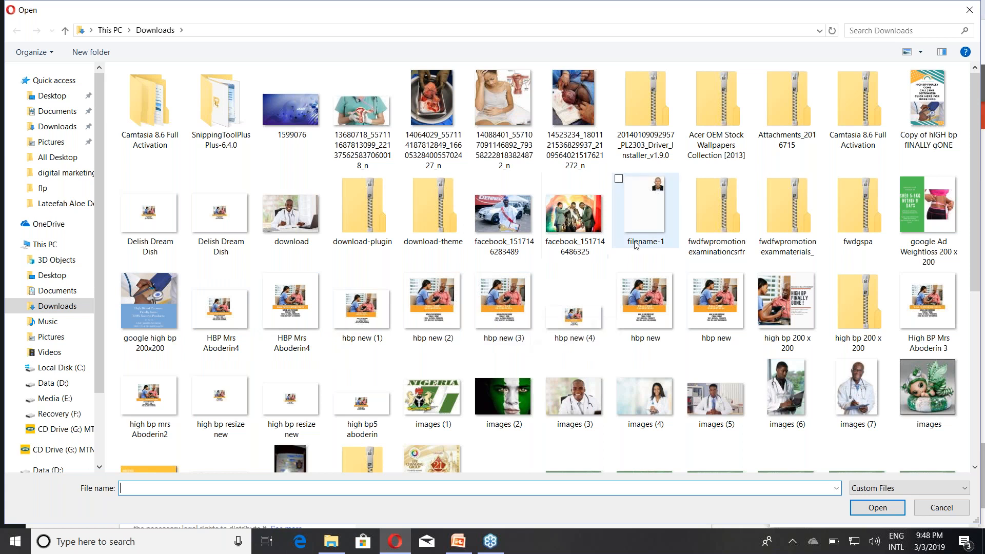
{"action": "left_click", "coordinate": [156, 348]}
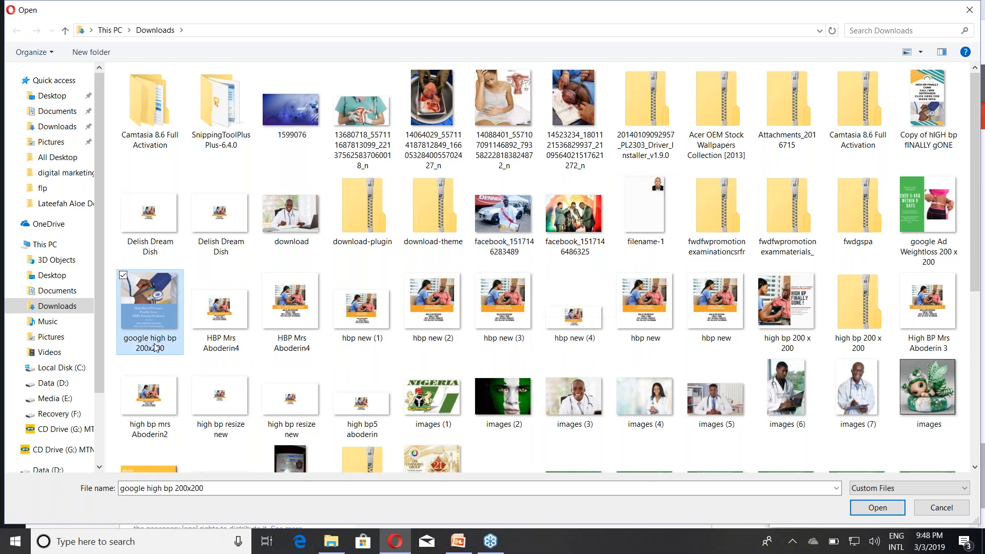
{"action": "scroll", "coordinate": [150, 343], "scroll_direction": "down", "scroll_amount": 1}
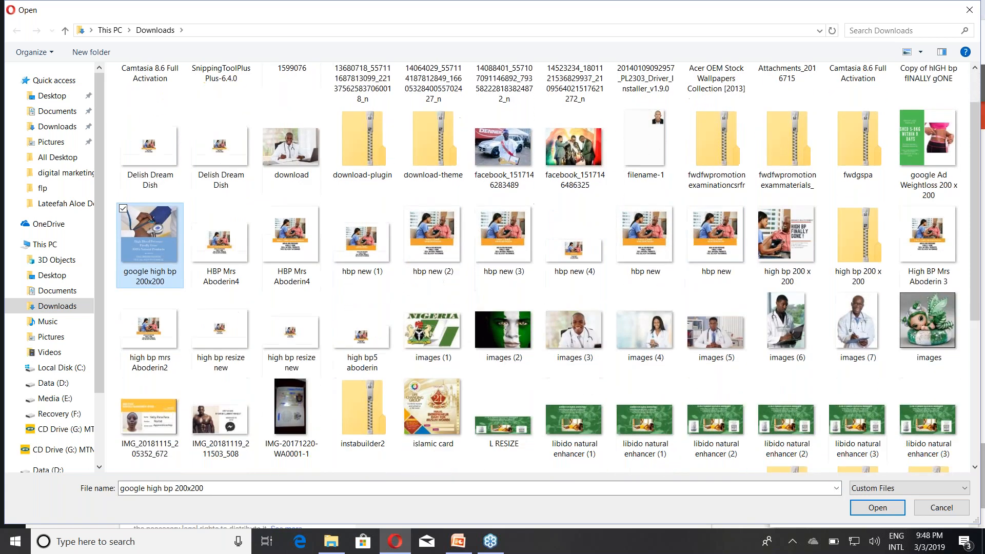
{"action": "left_click", "coordinate": [149, 343]}
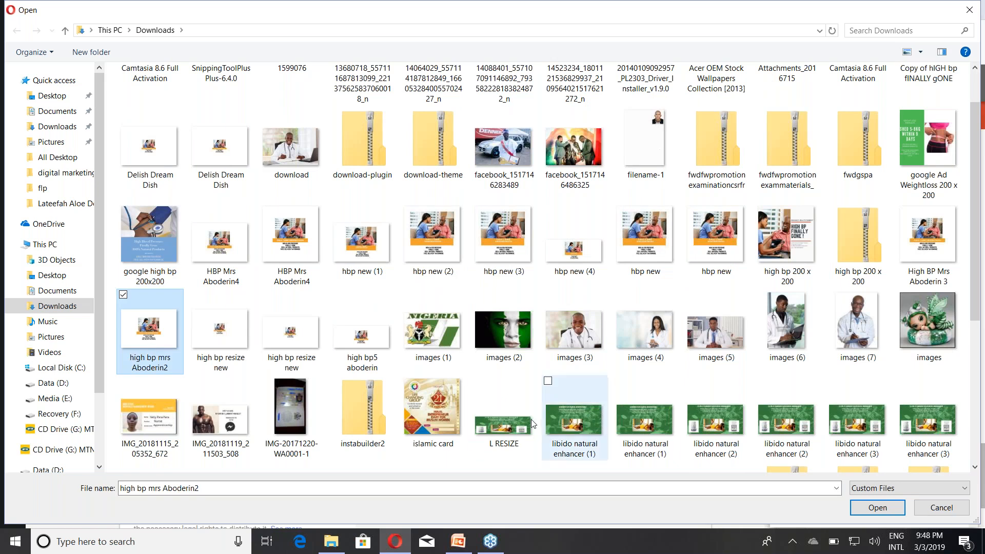
{"action": "left_click", "coordinate": [510, 427]}
{"action": "double_click", "coordinate": [510, 427]}
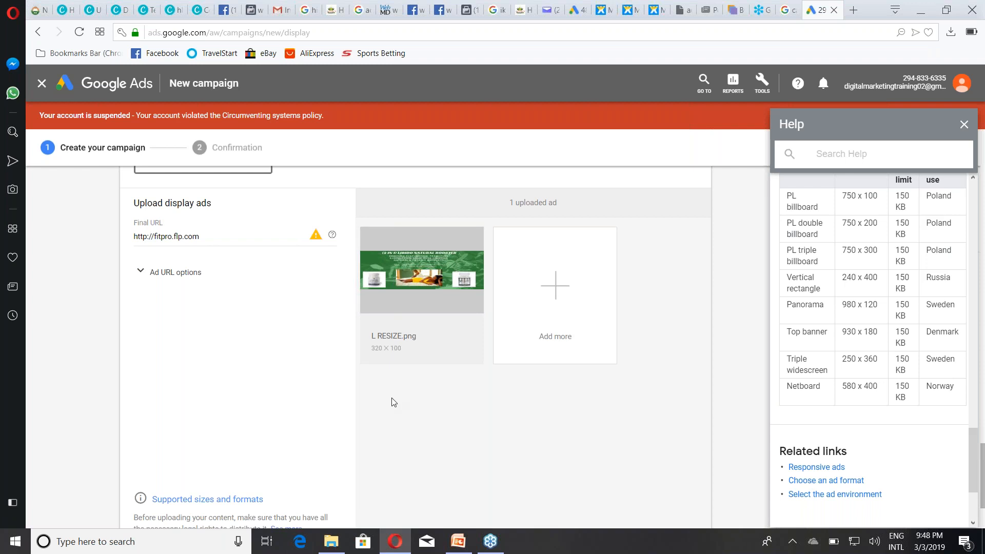
Step: Create the display campaign and continue from the confirmation summary to the campaign's page
{"action": "scroll", "coordinate": [394, 402], "scroll_direction": "down", "scroll_amount": 2}
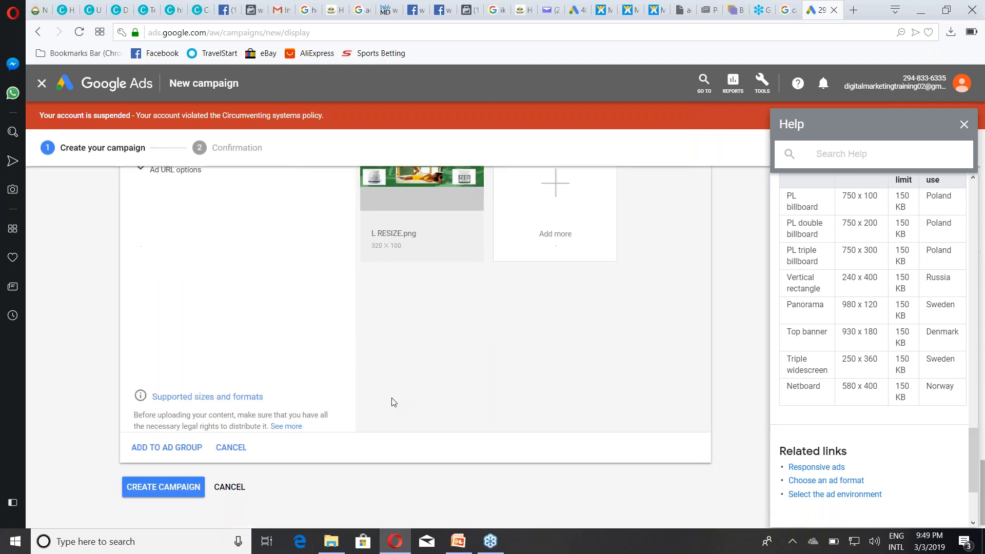
{"action": "scroll", "coordinate": [394, 402], "scroll_direction": "down", "scroll_amount": 1}
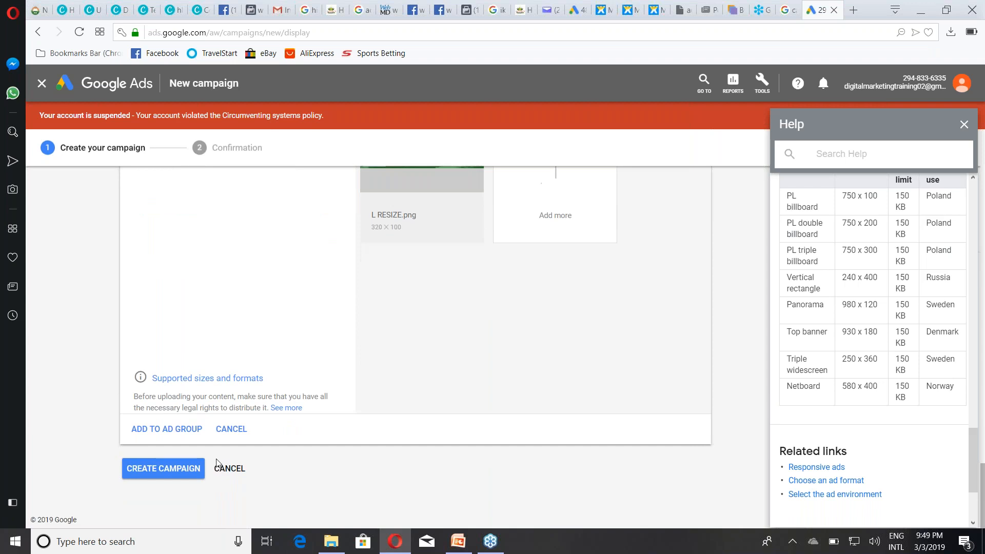
{"action": "left_click", "coordinate": [158, 469]}
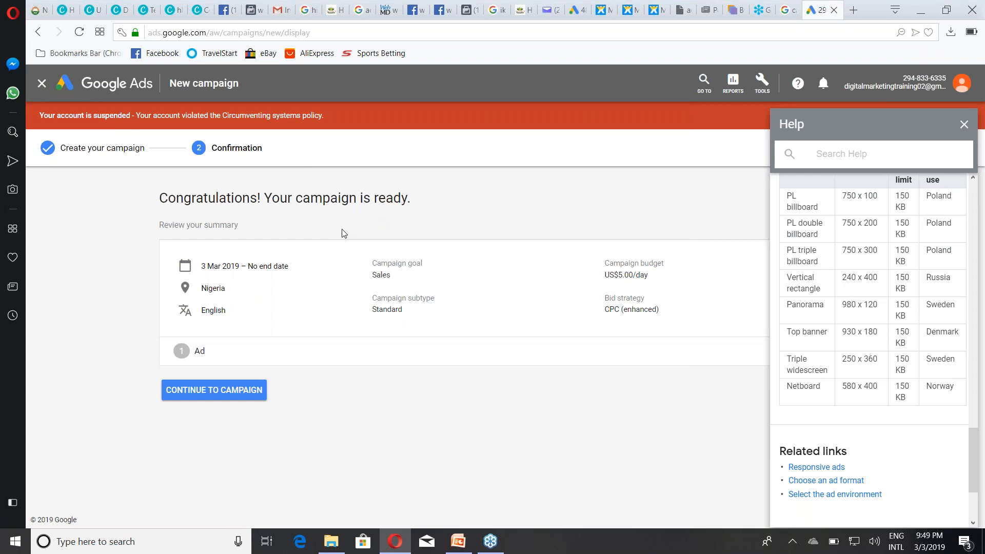
{"action": "left_click", "coordinate": [224, 394]}
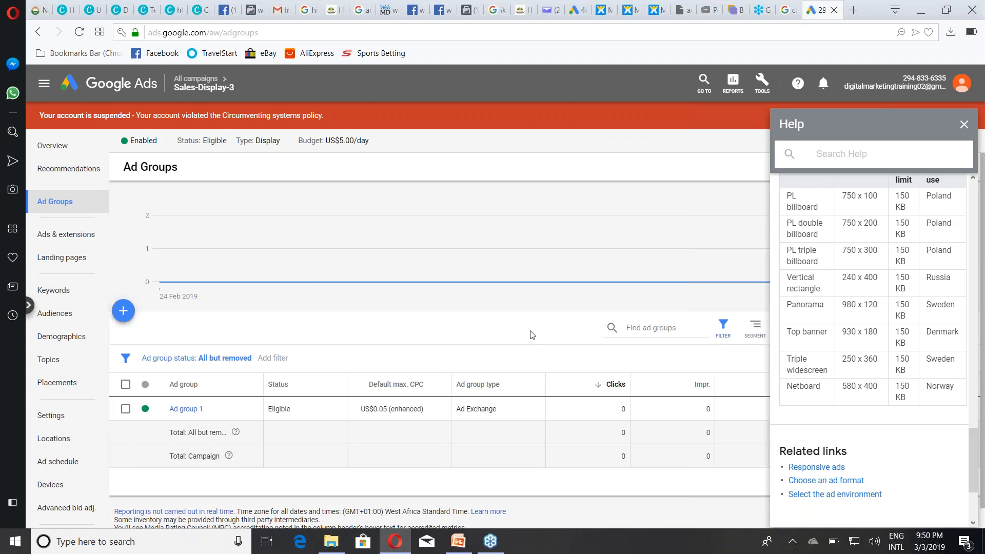
Step: Close the Help pane and open the account's Billing & payments summary
{"action": "left_click", "coordinate": [762, 81]}
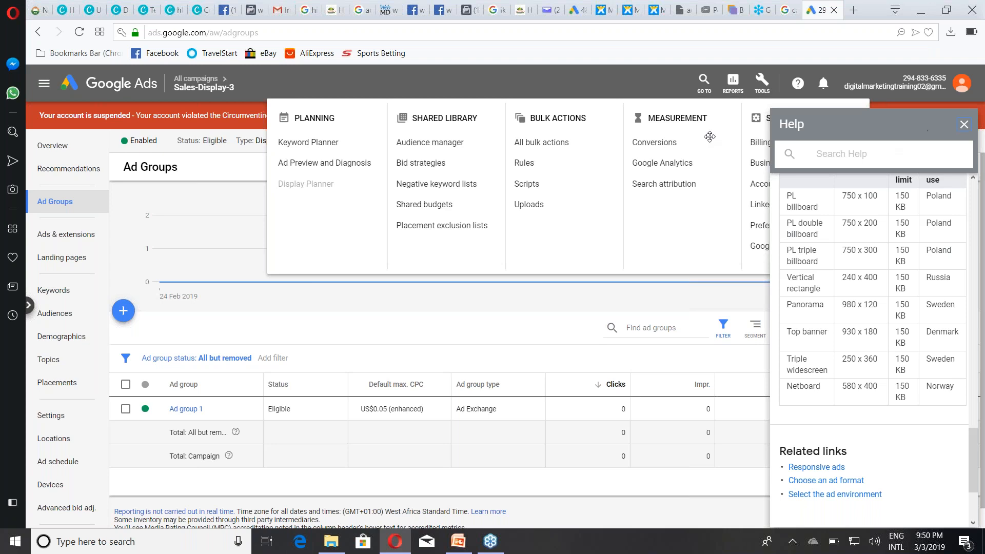
{"action": "left_click", "coordinate": [964, 124]}
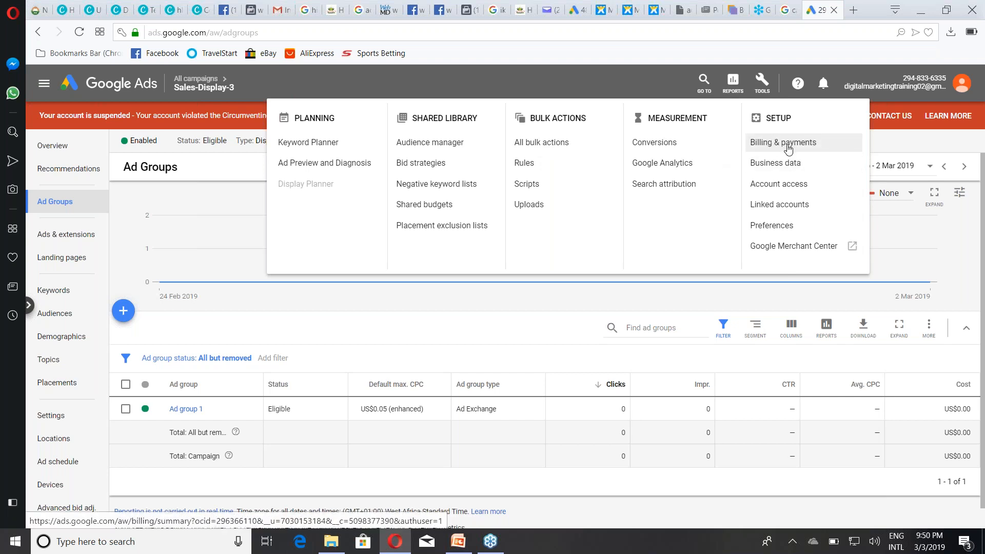
{"action": "left_click", "coordinate": [789, 150]}
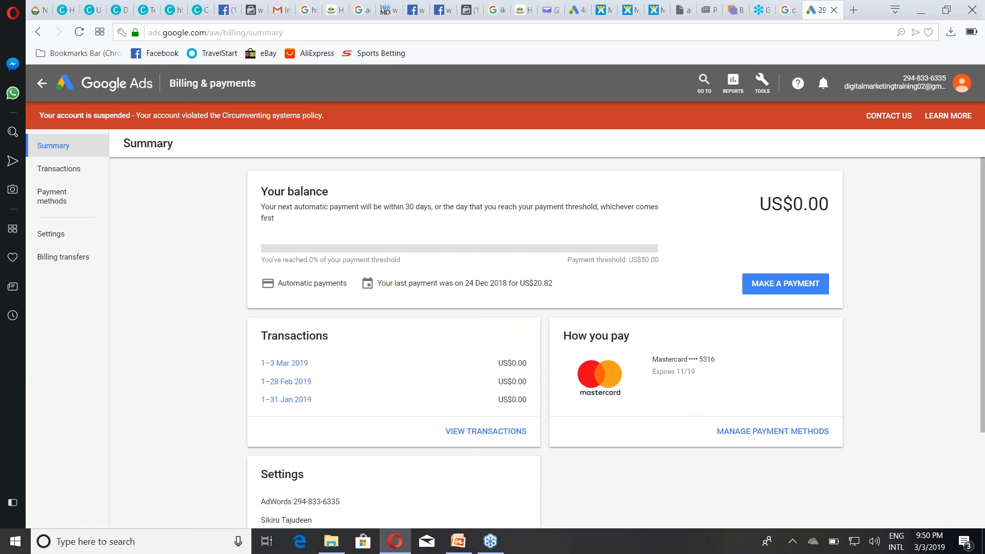
Step: Enter US$20 as the other amount for a new payment, and close the payment form without paying
{"action": "left_click", "coordinate": [785, 284]}
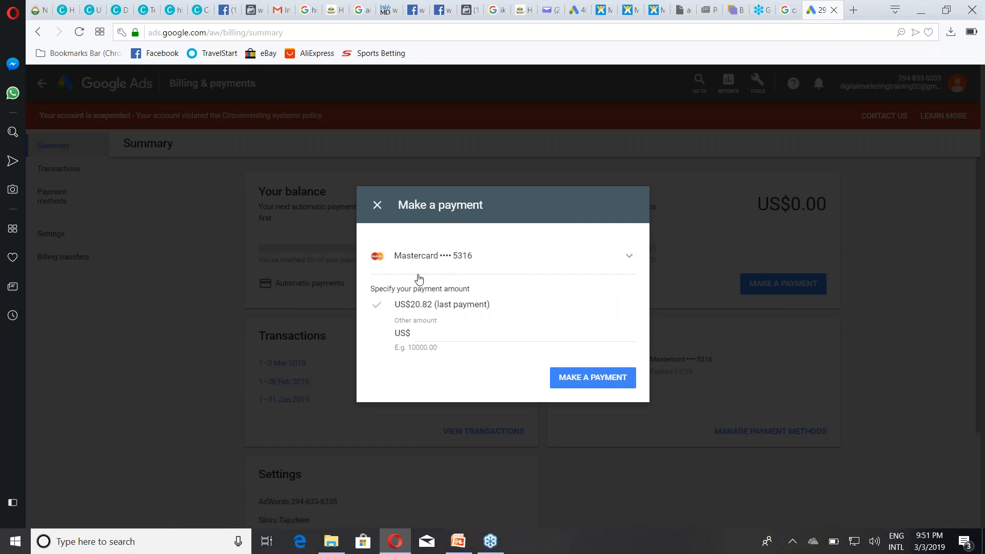
{"action": "left_click", "coordinate": [417, 334]}
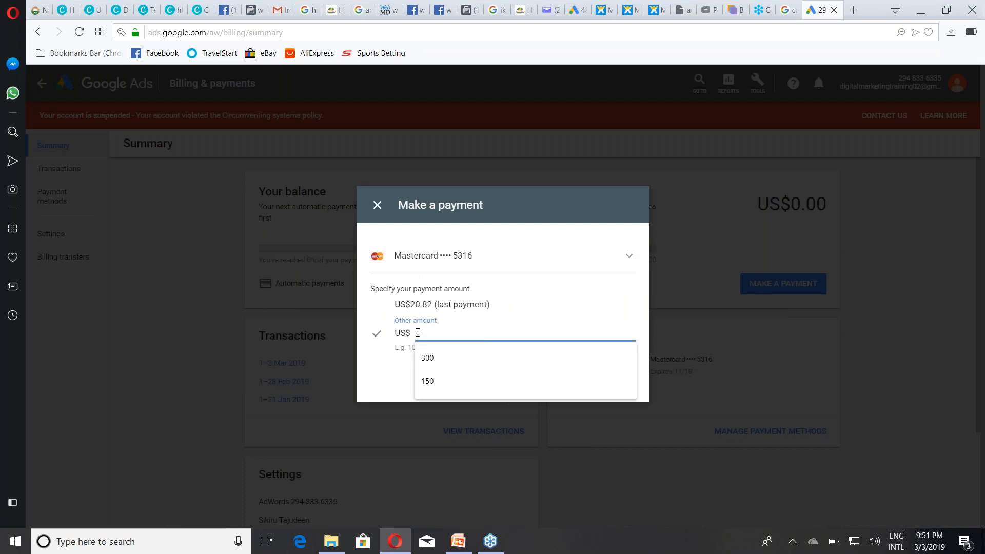
{"action": "type", "text": "2"}
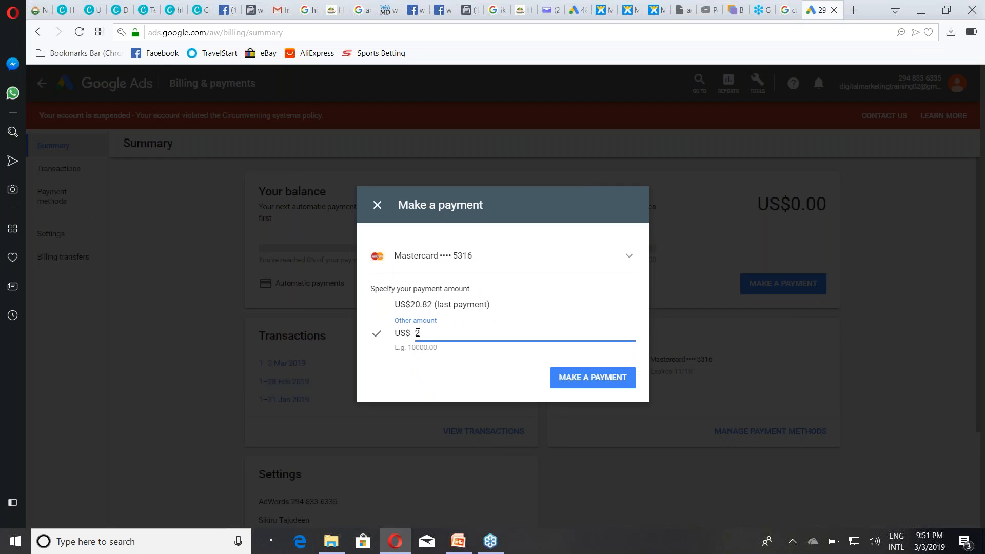
{"action": "type", "text": "0"}
{"action": "left_click", "coordinate": [376, 207]}
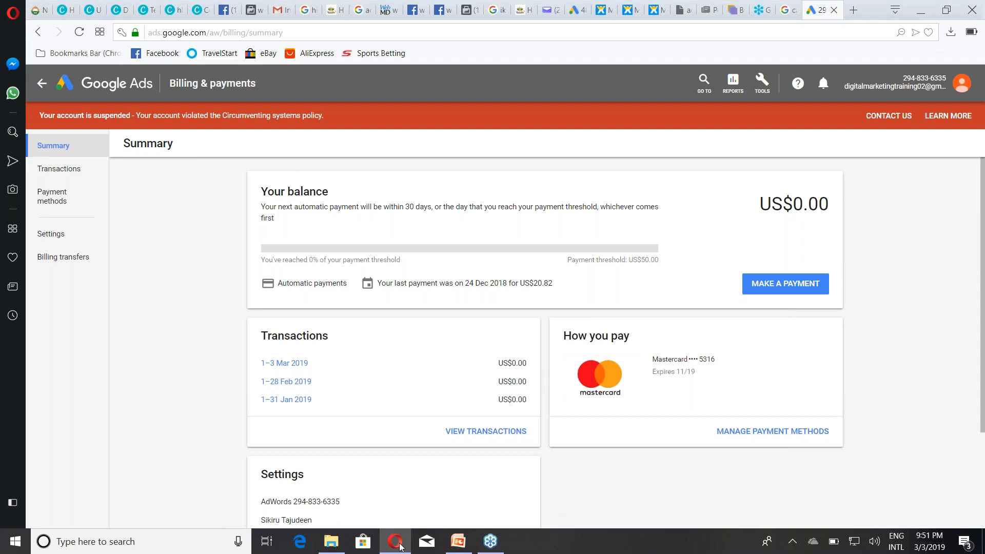
Step: Switch to the PowerPoint presentation with the Google Ads slide
{"action": "mouse_move", "coordinate": [458, 548]}
{"action": "left_click", "coordinate": [458, 547]}
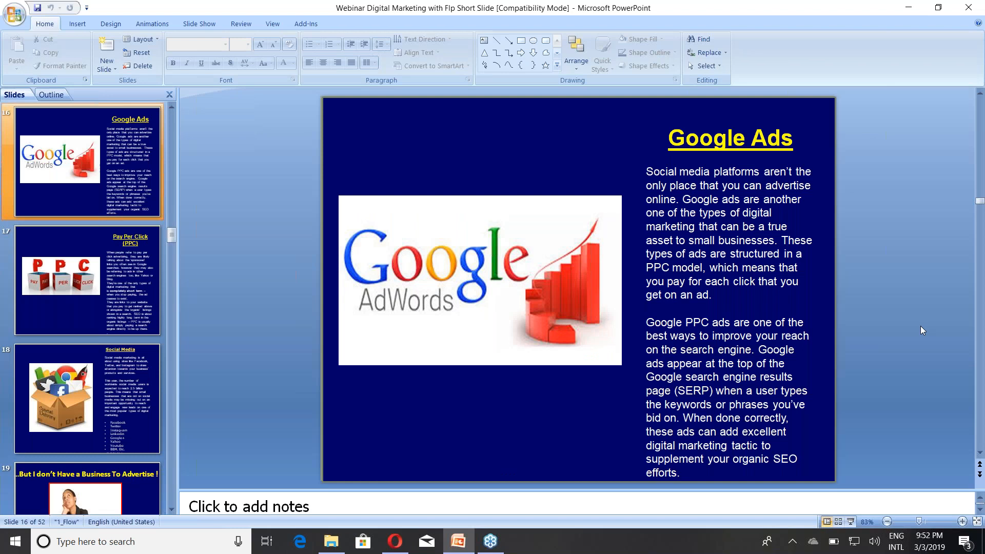